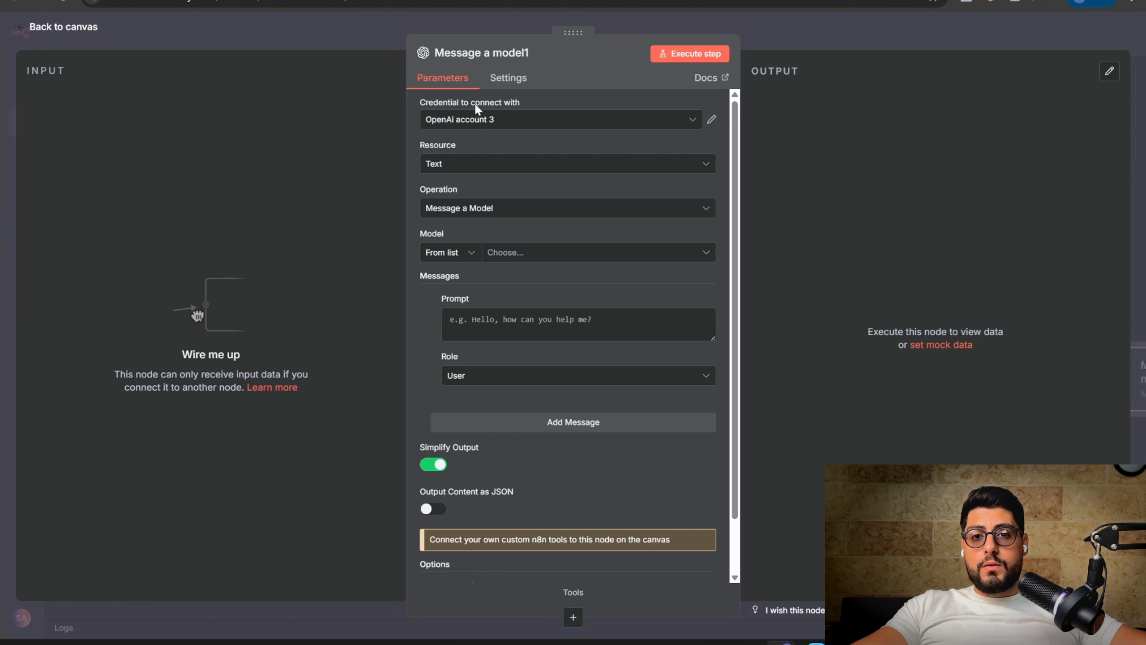
{"action": "left_click", "coordinate": [529, 128]}
{"action": "left_click", "coordinate": [533, 256]}
{"action": "left_click", "coordinate": [424, 229]}
{"action": "key", "text": "ctrl+v"}
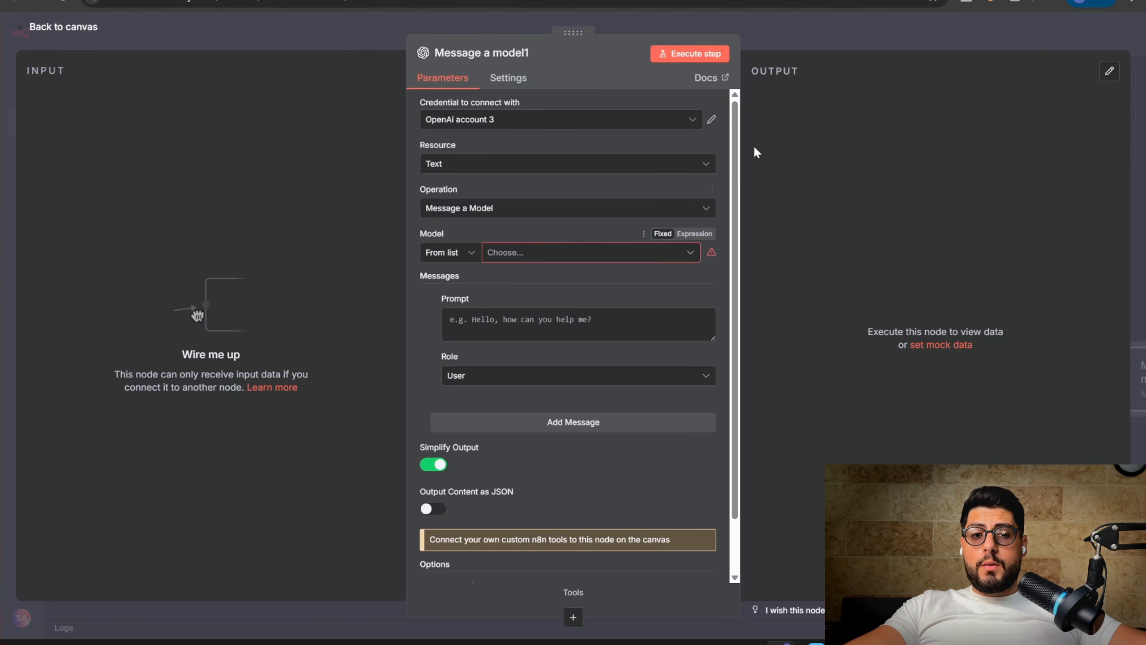
{"action": "left_click", "coordinate": [811, 39]}
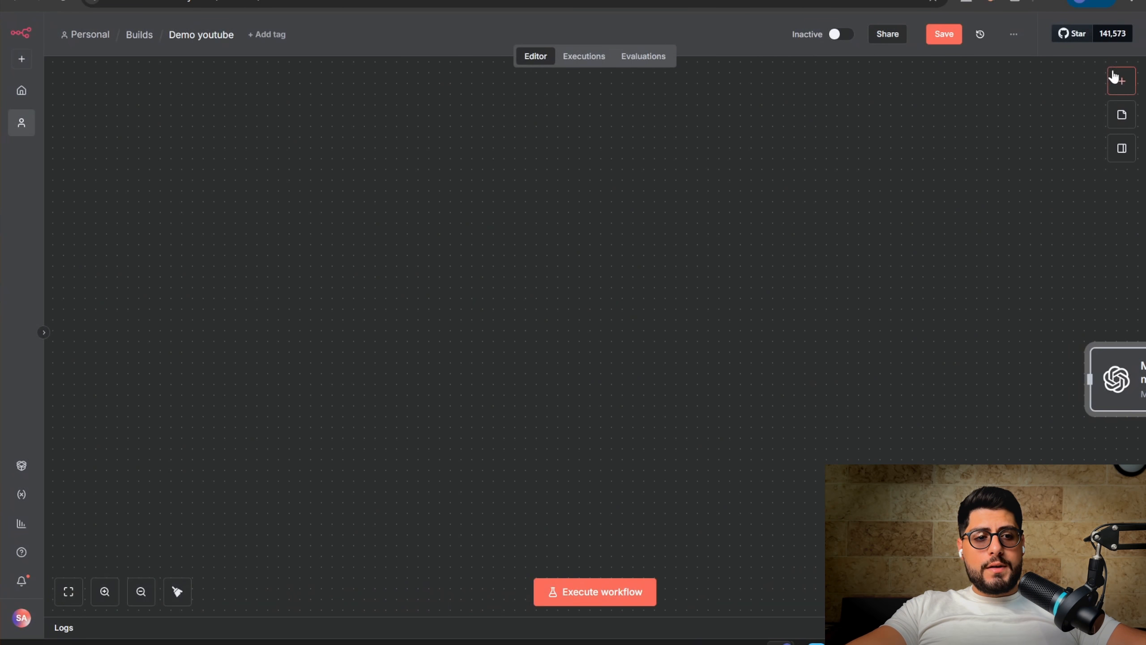
{"action": "left_click", "coordinate": [1118, 80]}
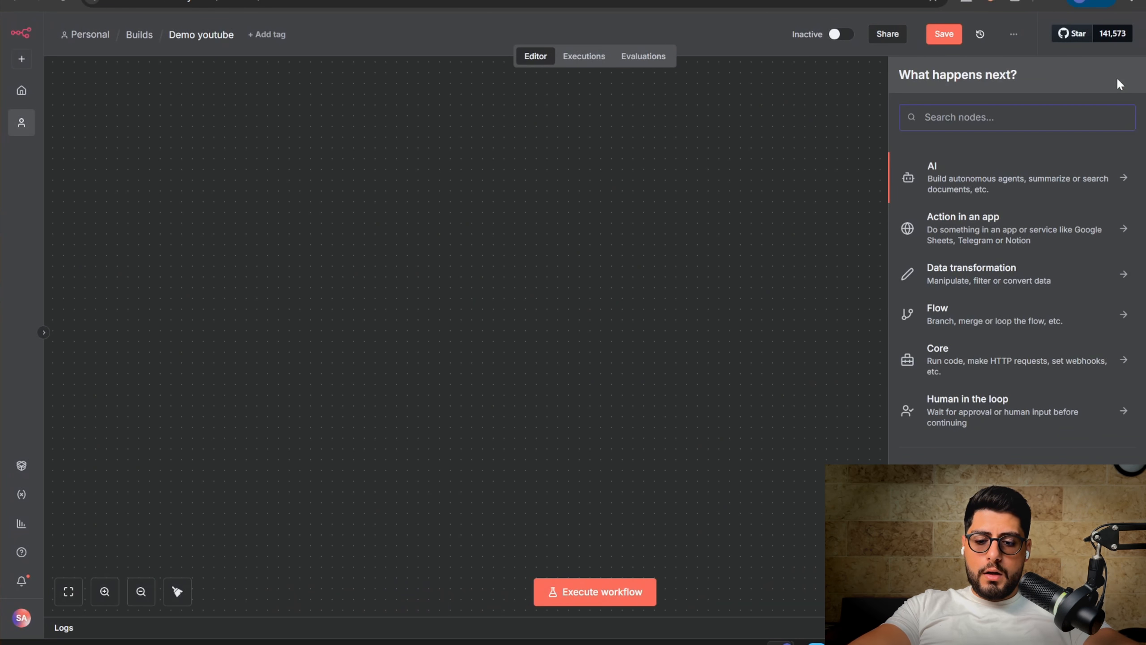
{"action": "type", "text": "gmail"}
{"action": "left_click", "coordinate": [995, 180]}
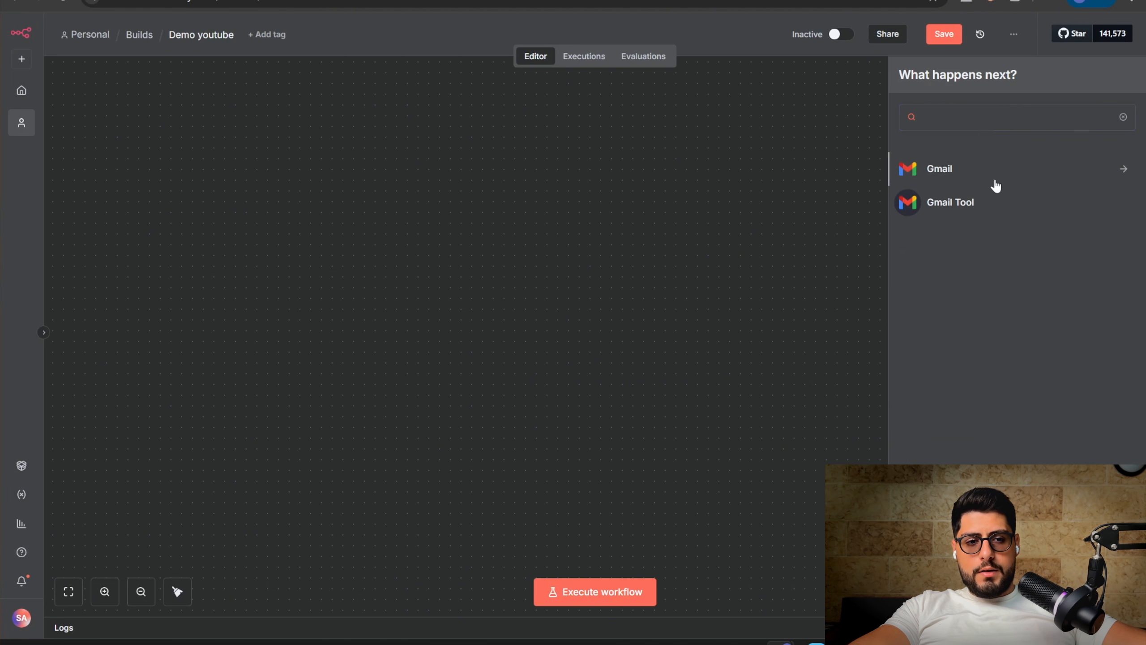
{"action": "left_click", "coordinate": [948, 277]}
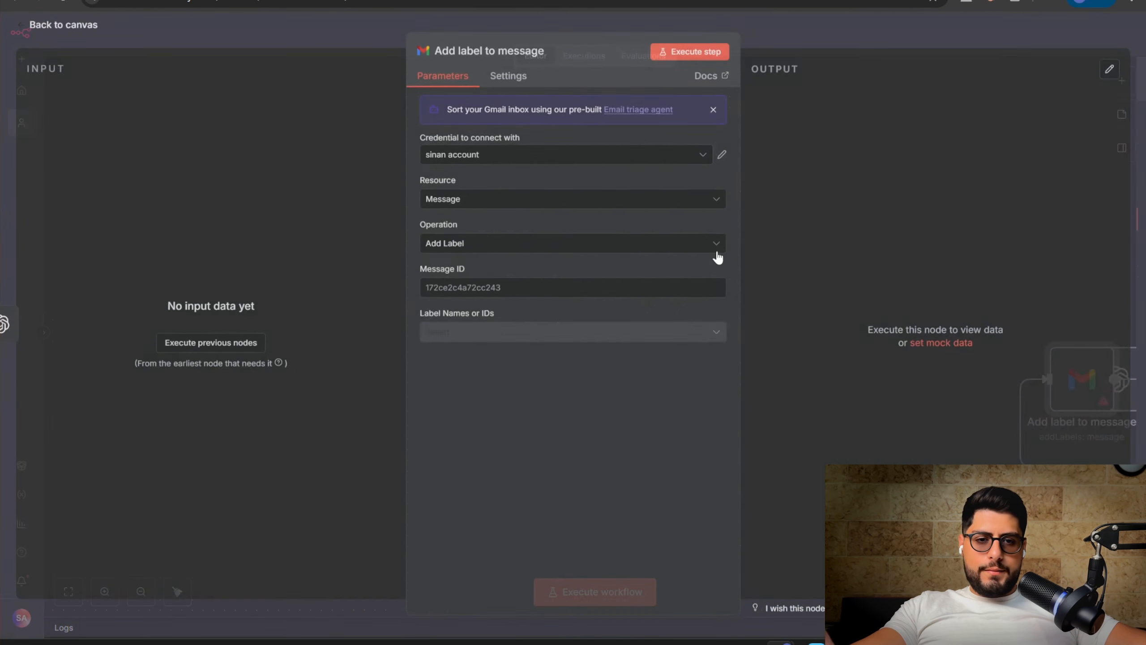
{"action": "left_click", "coordinate": [554, 166]}
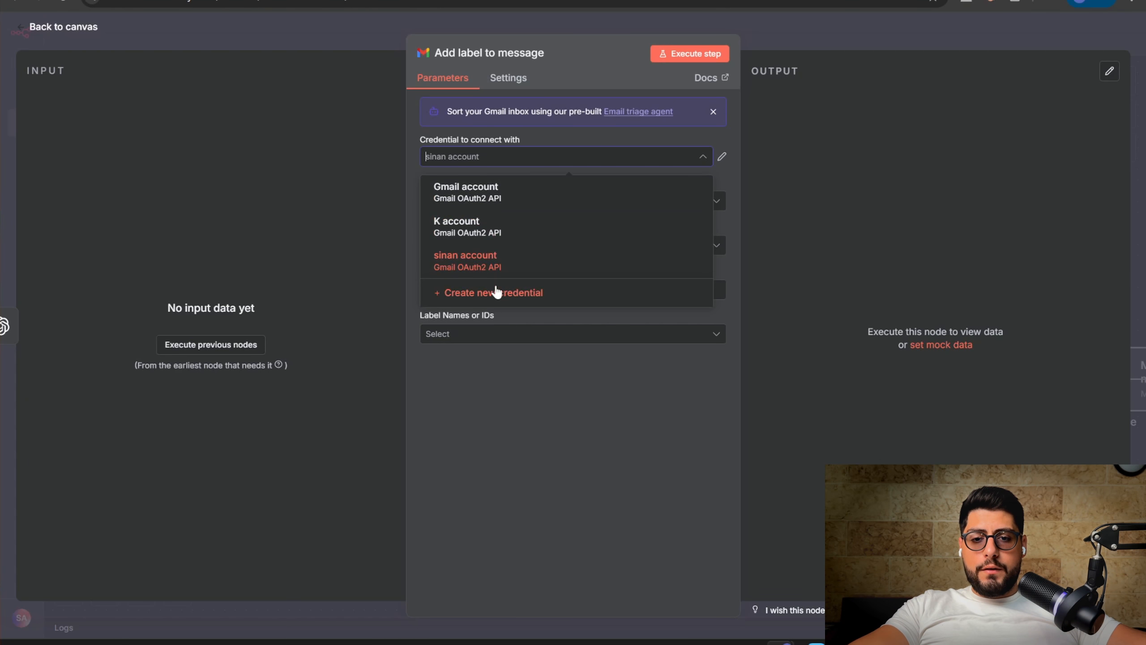
{"action": "left_click", "coordinate": [478, 298]}
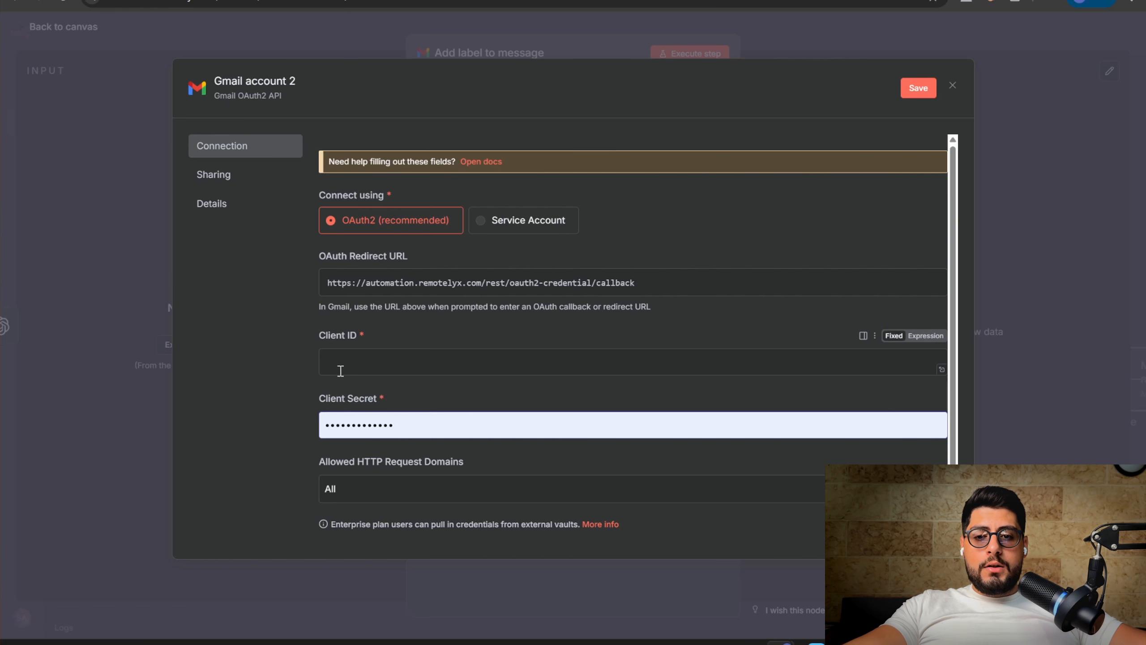
{"action": "left_click", "coordinate": [343, 368]}
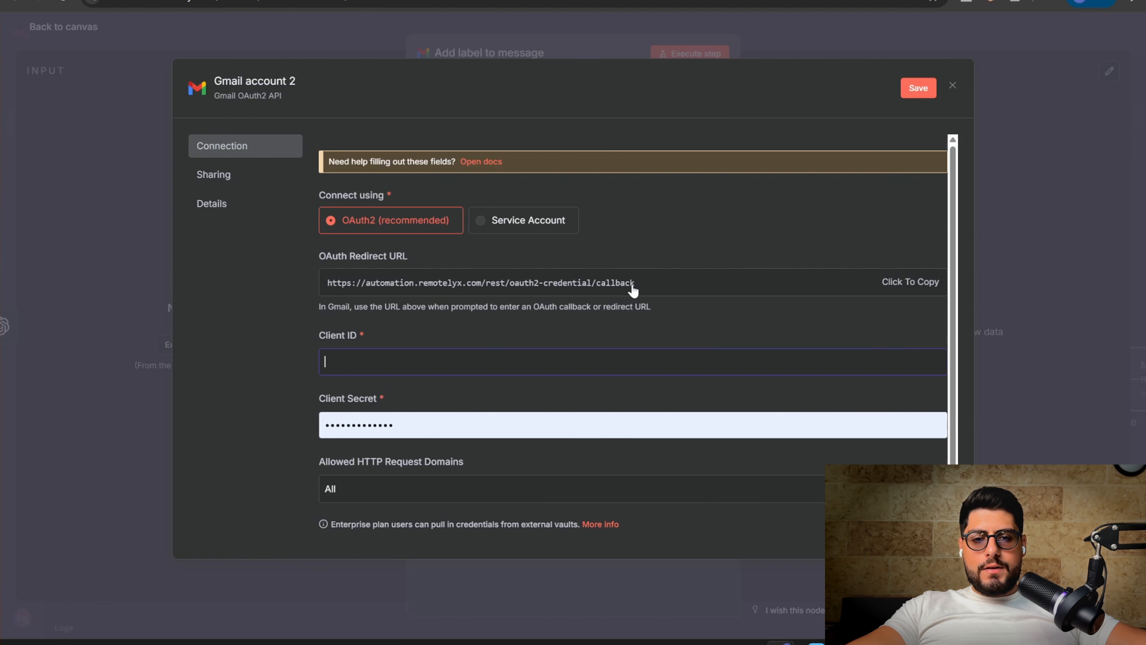
{"action": "scroll", "coordinate": [393, 327], "scroll_direction": "down", "scroll_amount": 2}
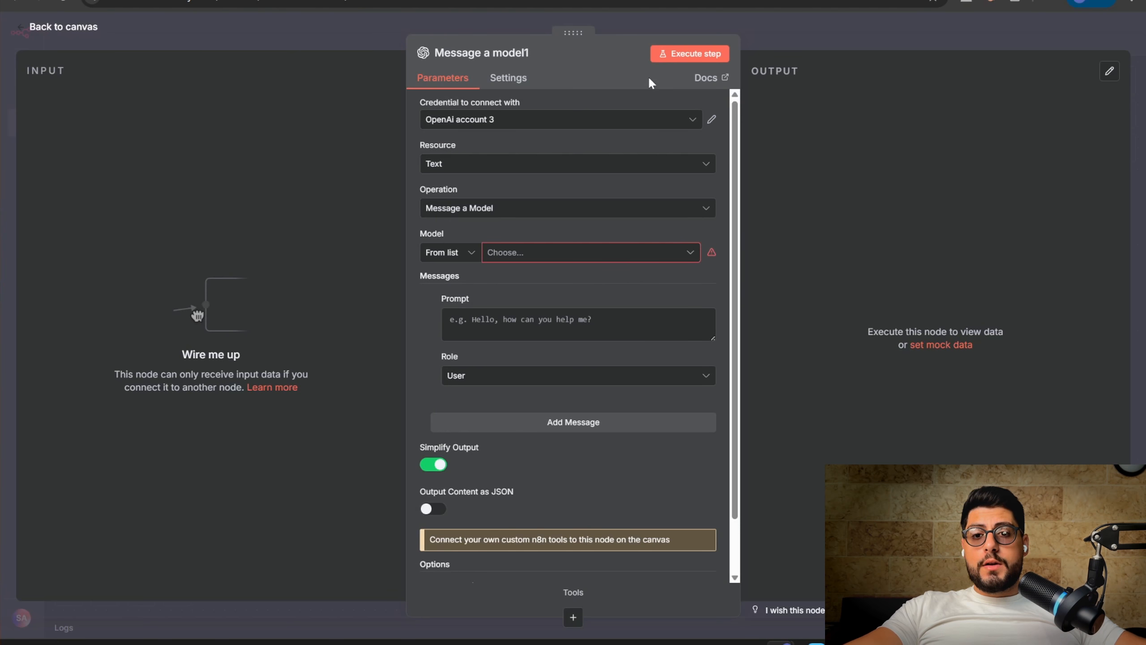
Create a new OpenAI credential and paste a value into its API Key field
{"action": "left_click", "coordinate": [506, 120]}
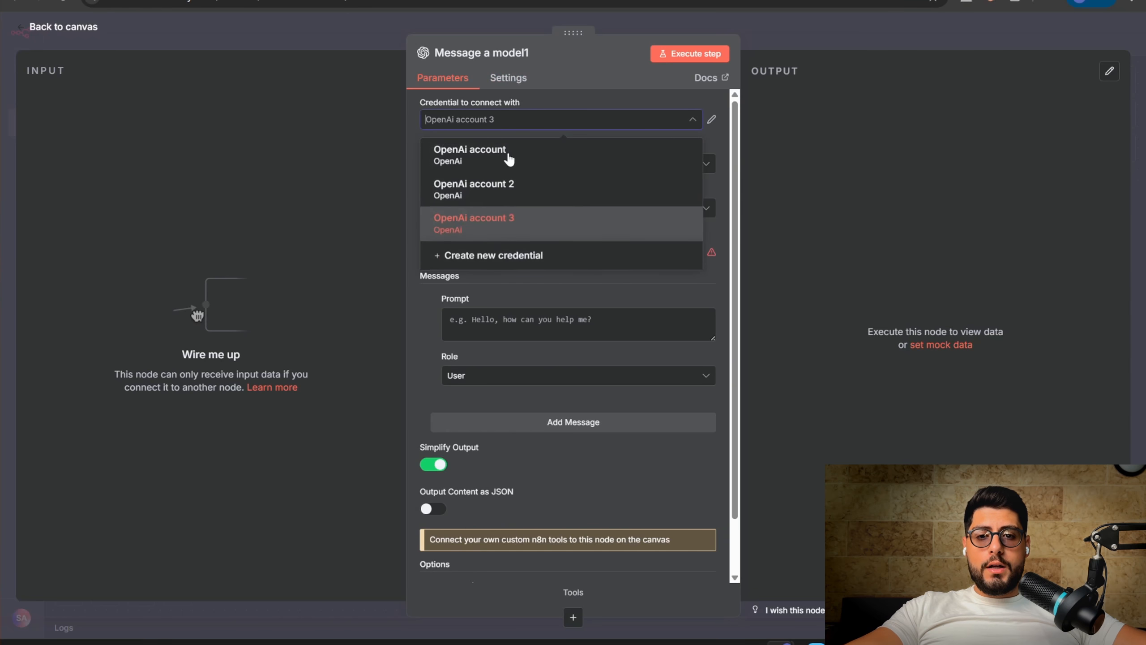
{"action": "left_click", "coordinate": [469, 250]}
{"action": "key", "text": "ctrl+v"}
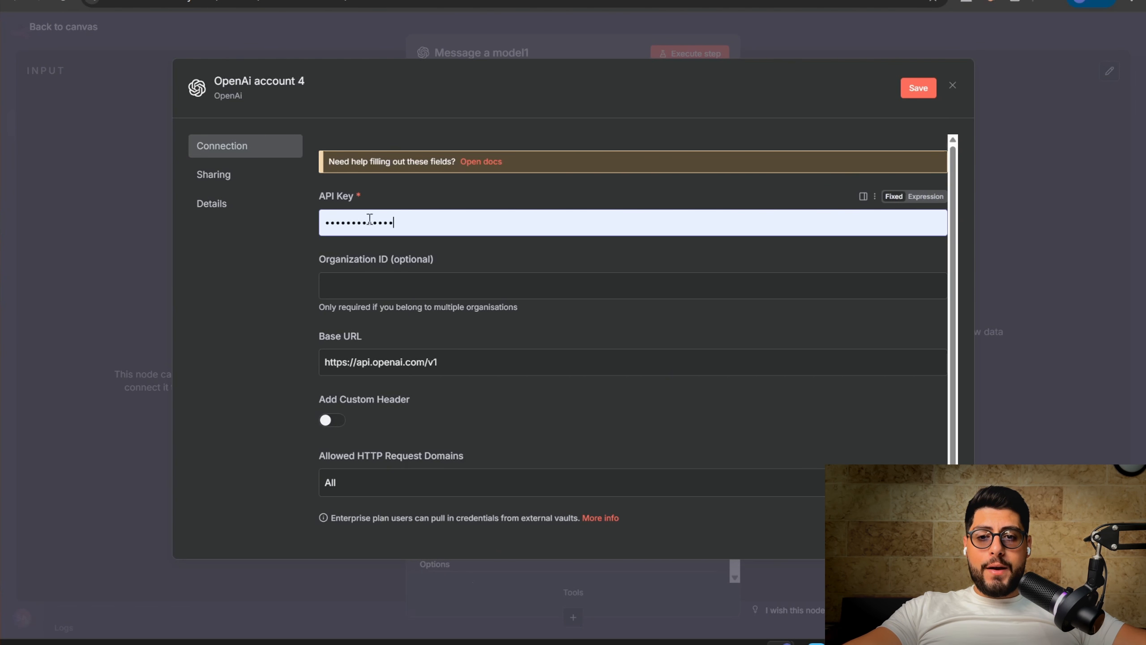
Paste the API keys page address into Organization ID, then go to the OpenAI API keys page
{"action": "left_click", "coordinate": [366, 288]}
{"action": "key", "text": "ctrl+v"}
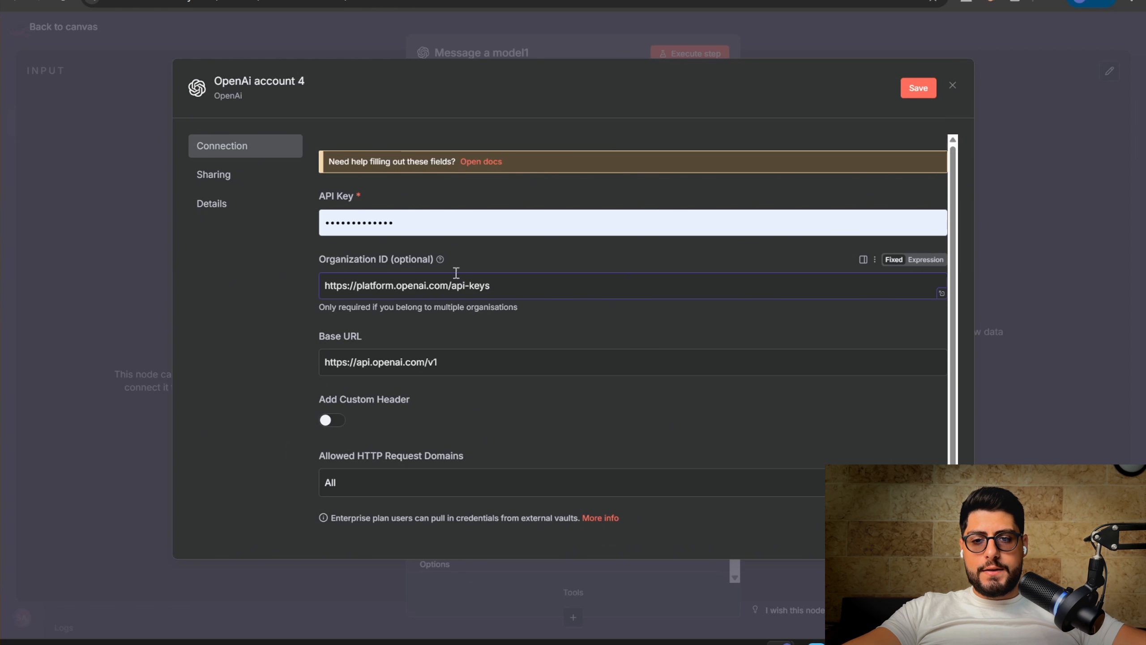
{"action": "left_click", "coordinate": [398, 1]}
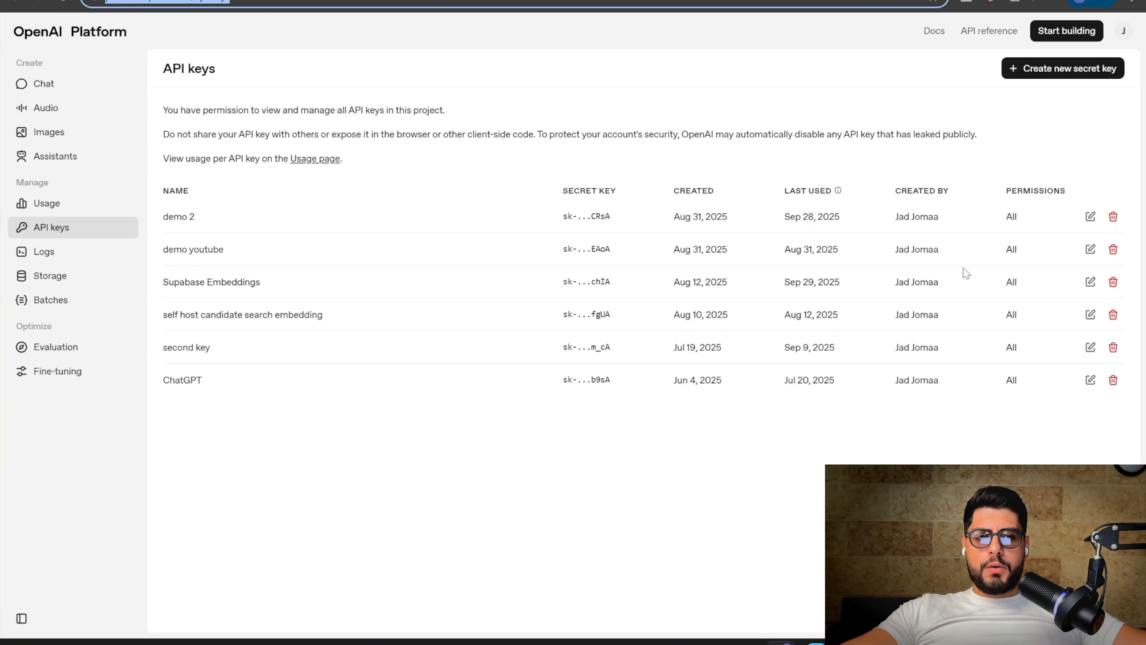
Create a secret key named 'demo youtube 3', copy it, and dismiss the save-your-key notice
{"action": "left_click", "coordinate": [1022, 70]}
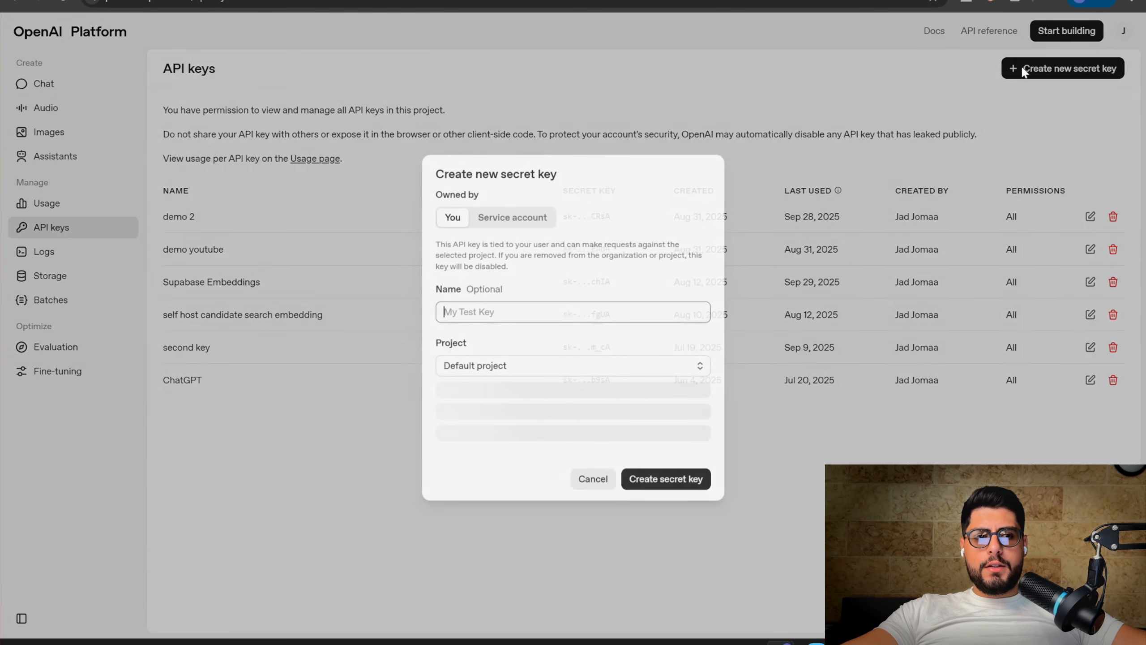
{"action": "type", "text": "demo youtube 3"}
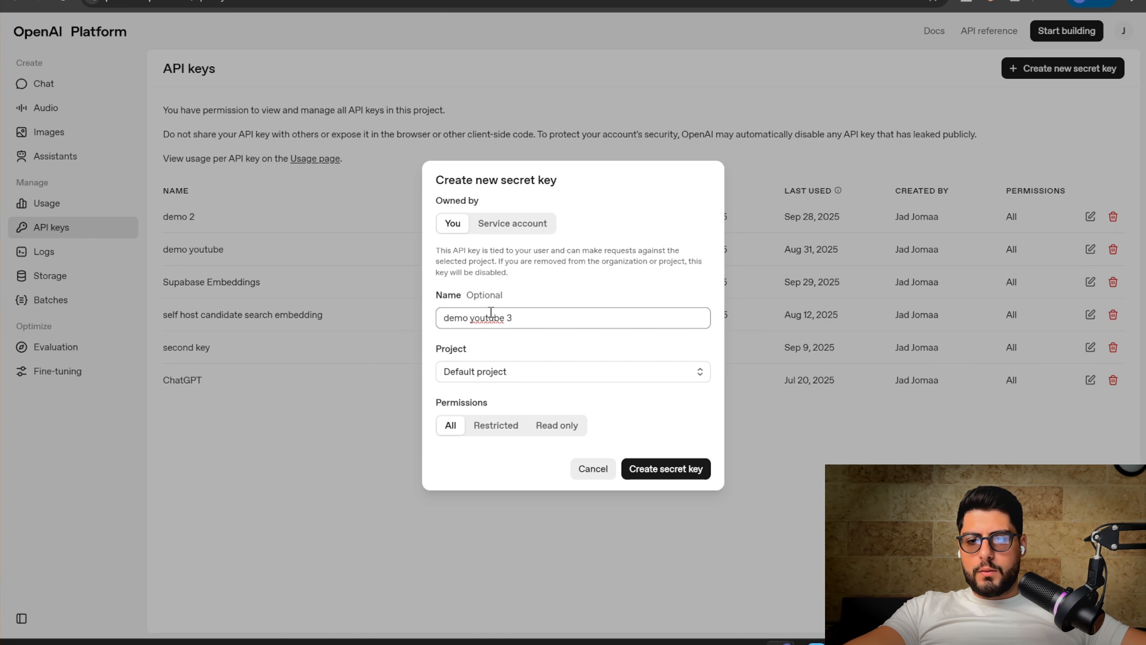
{"action": "left_click", "coordinate": [652, 469]}
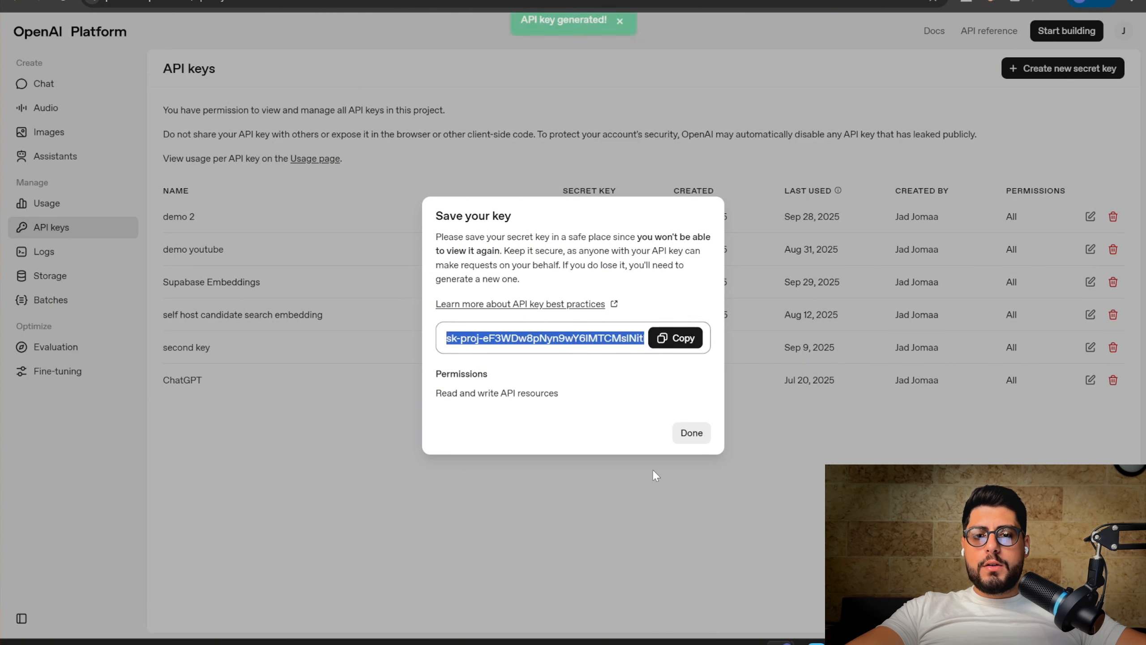
{"action": "left_click", "coordinate": [667, 340]}
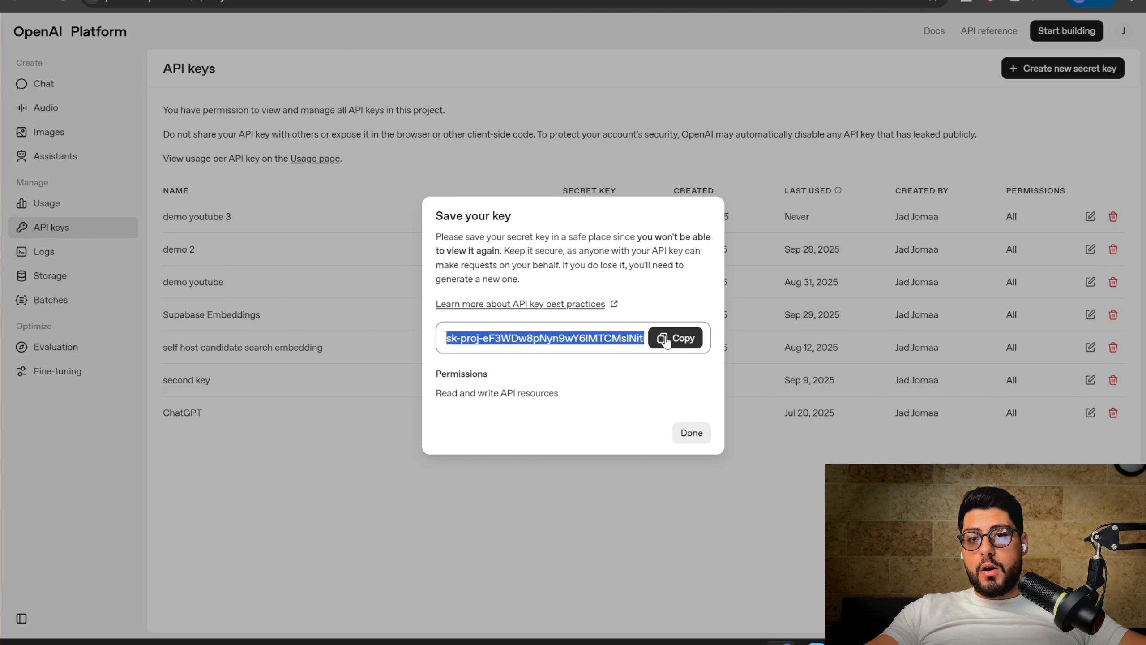
{"action": "left_click", "coordinate": [676, 337]}
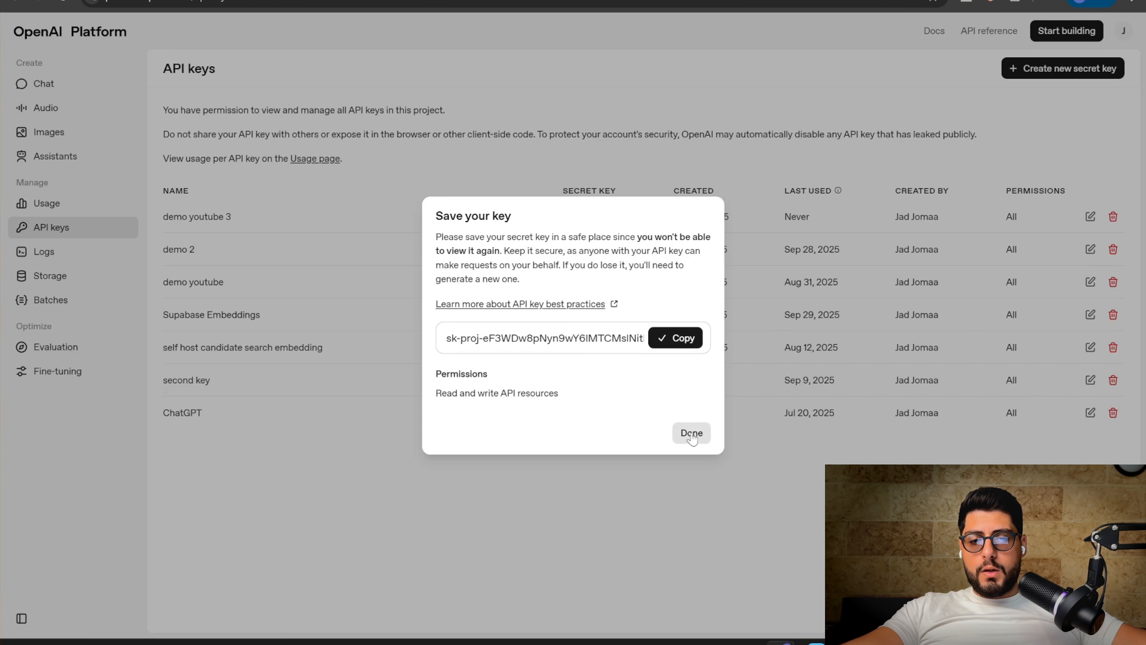
{"action": "left_click", "coordinate": [691, 433]}
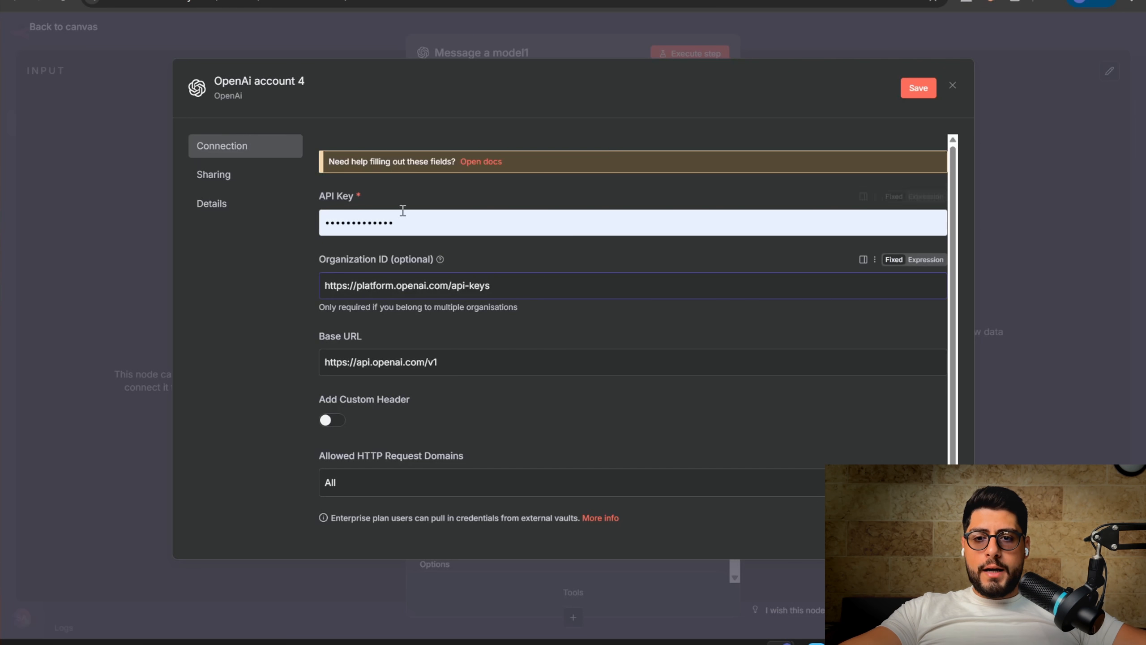
Replace the API key with the new secret key, clear Organization ID, and save OpenAi account 4
{"action": "left_click", "coordinate": [393, 222]}
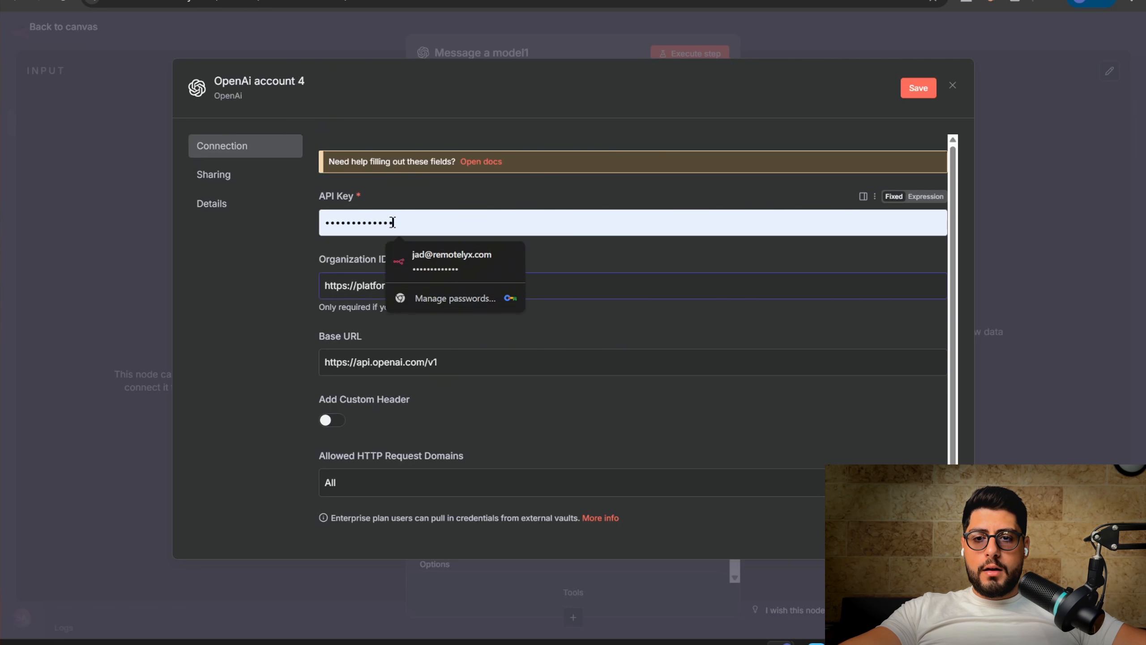
{"action": "key", "text": "ctrl+a"}
{"action": "key", "text": "ctrl+v"}
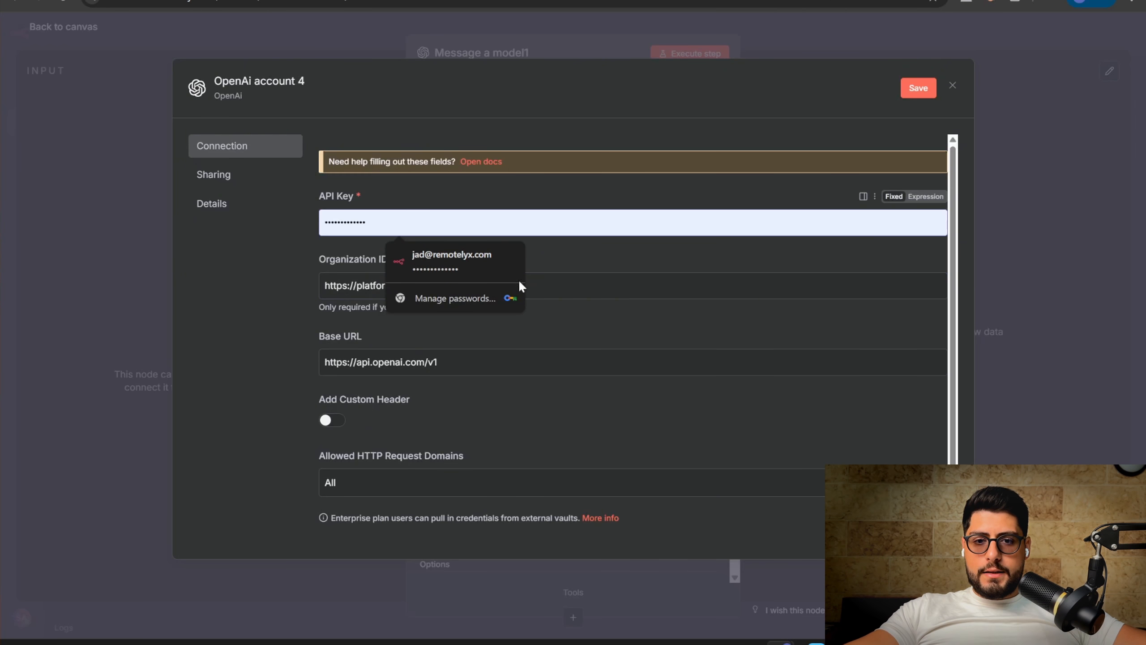
{"action": "triple_click", "coordinate": [587, 278]}
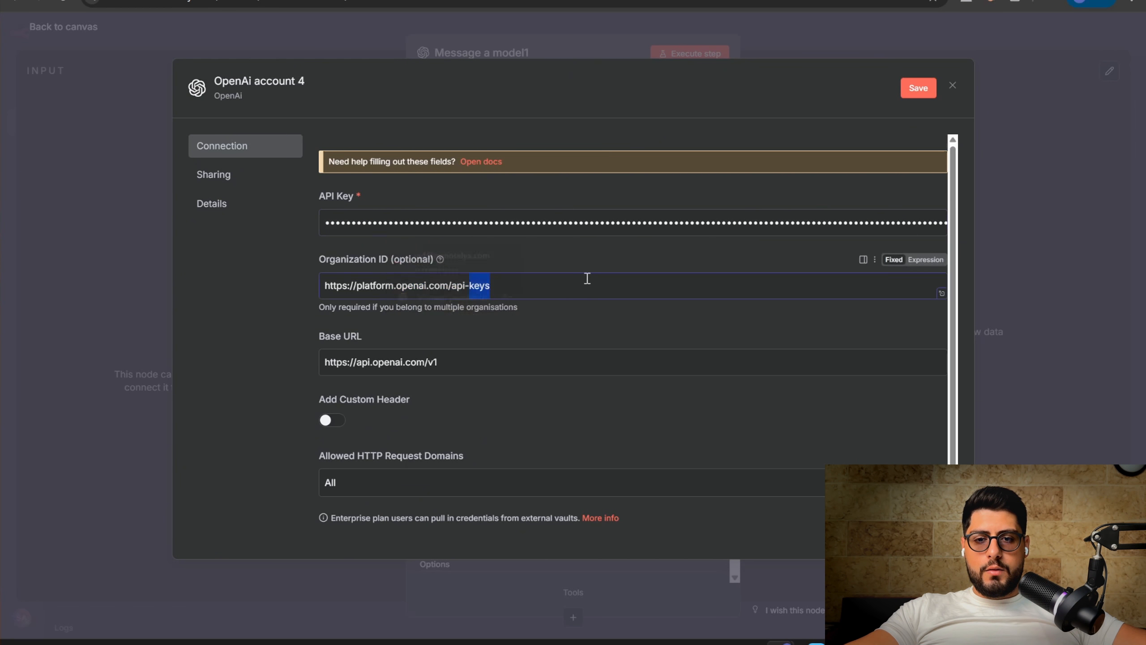
{"action": "key", "text": "BackSpace"}
{"action": "left_click", "coordinate": [916, 88]}
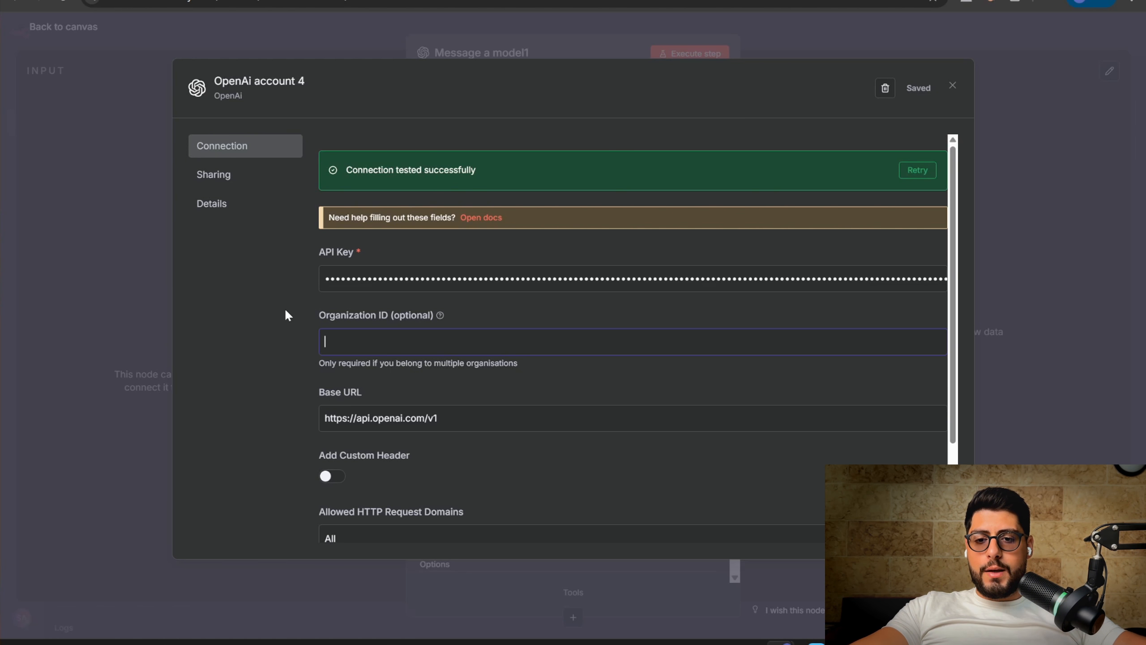
{"action": "key", "text": "ctrl+v"}
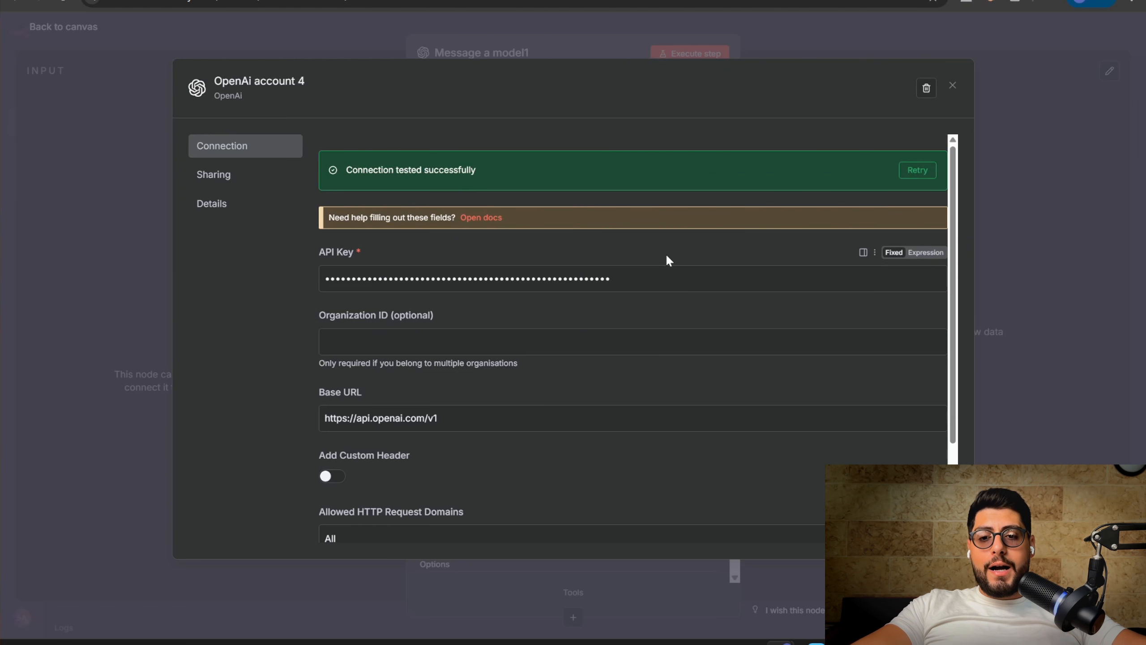
Back on the canvas, add a Gmail 'Add label to message' action node
{"action": "left_click", "coordinate": [952, 85]}
{"action": "left_click", "coordinate": [921, 33]}
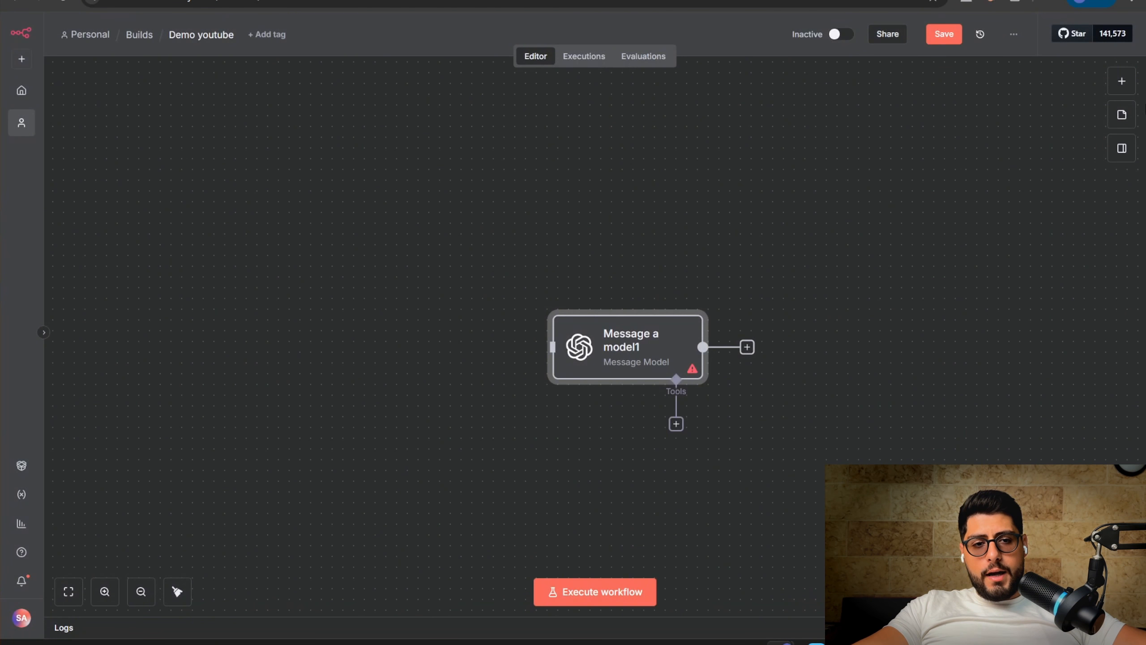
{"action": "left_click", "coordinate": [1121, 81]}
{"action": "type", "text": "gmail"}
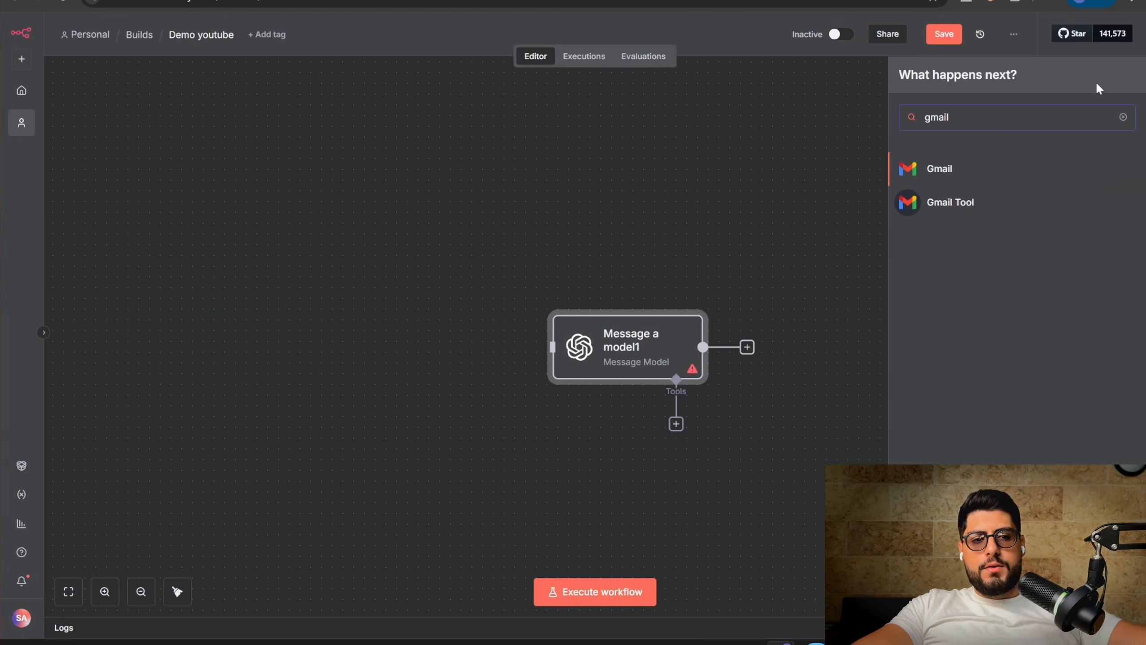
{"action": "left_click", "coordinate": [974, 181]}
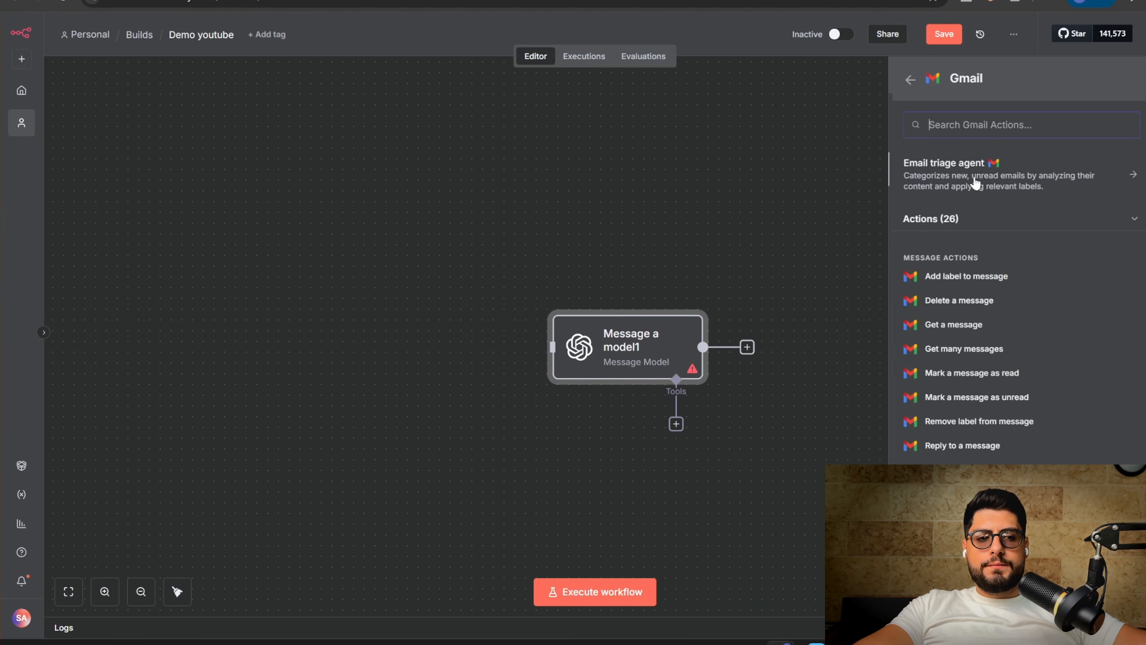
{"action": "left_click", "coordinate": [933, 285]}
Create a new Gmail credential with Client ID left blank, then open a new browser tab
{"action": "left_click", "coordinate": [524, 158]}
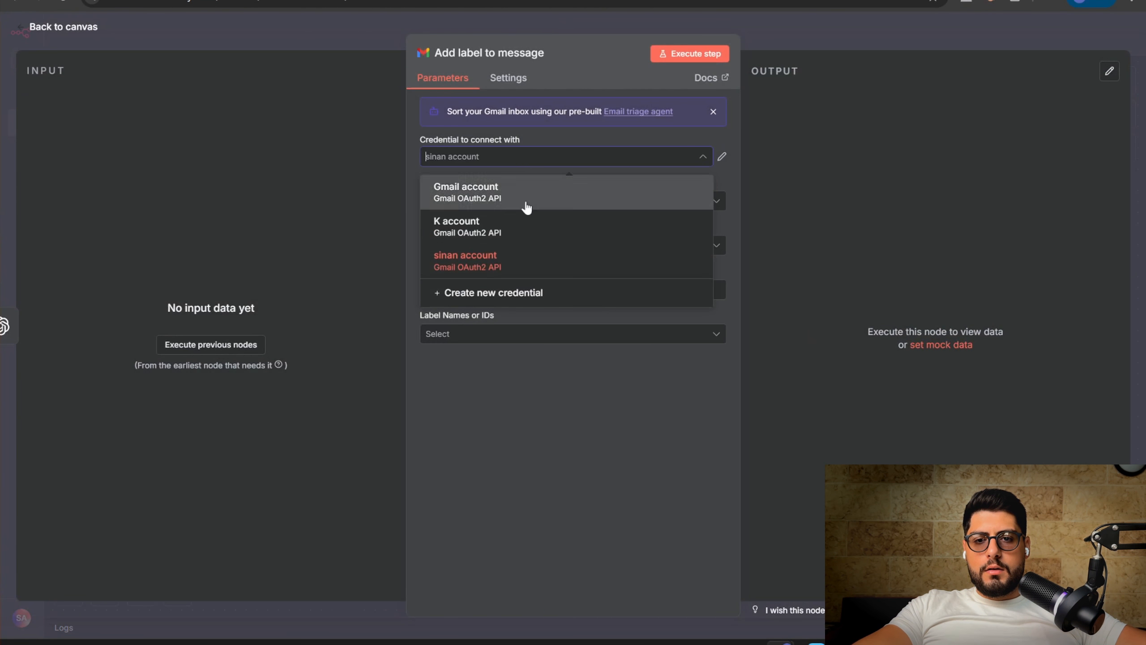
{"action": "left_click", "coordinate": [493, 293]}
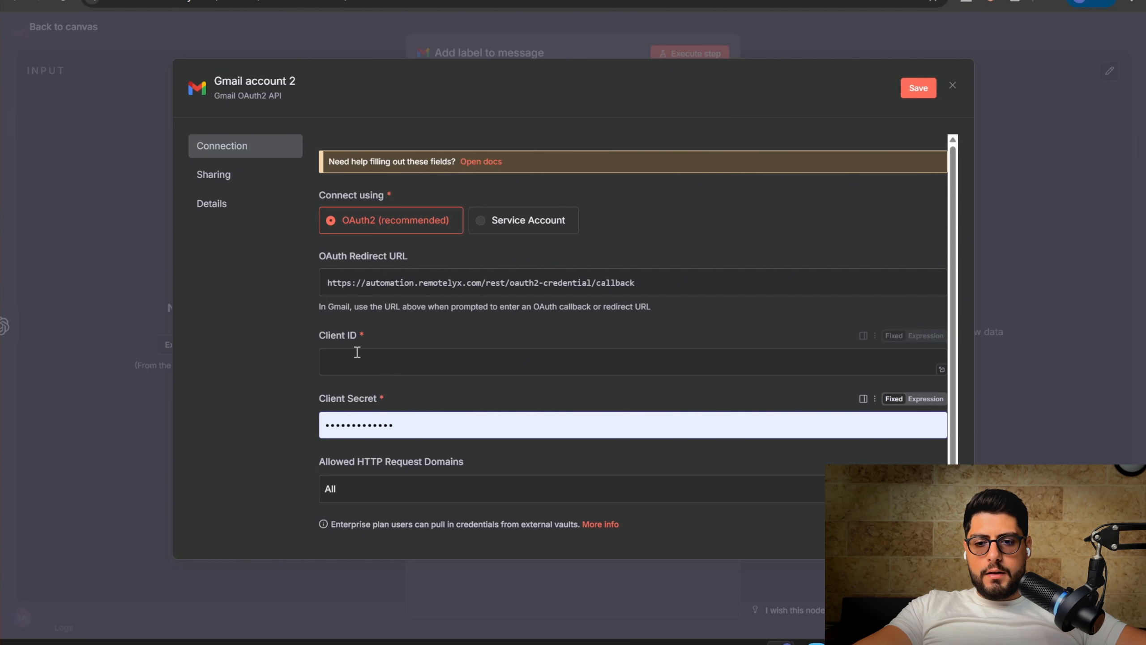
{"action": "left_click", "coordinate": [432, 367]}
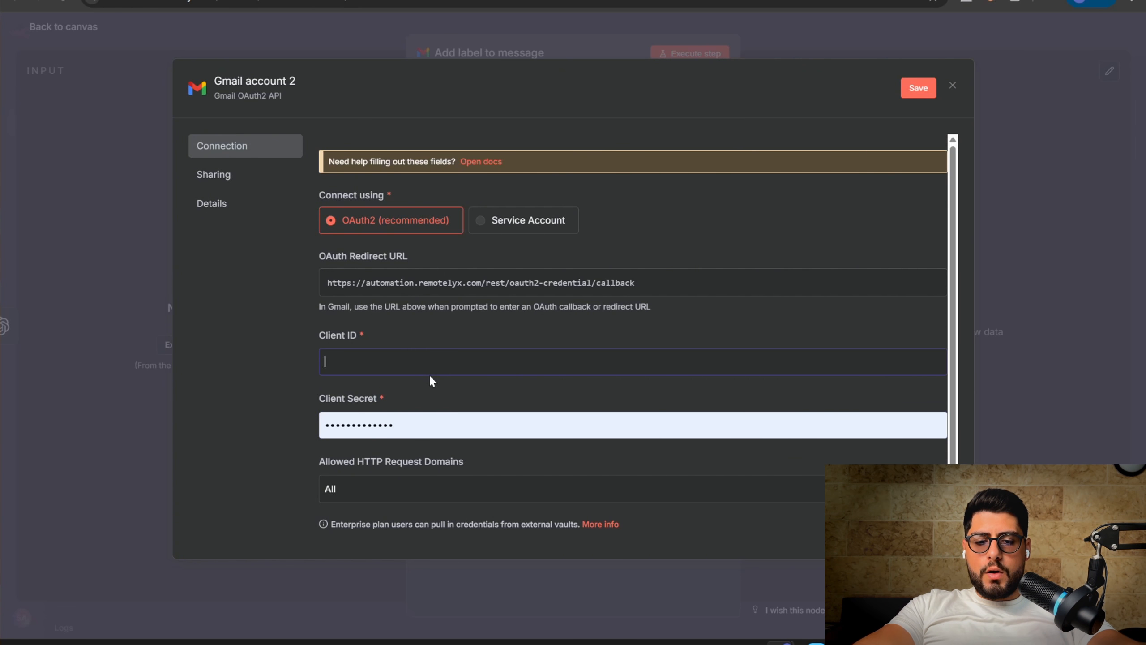
{"action": "type", "text": "google cloud cons"}
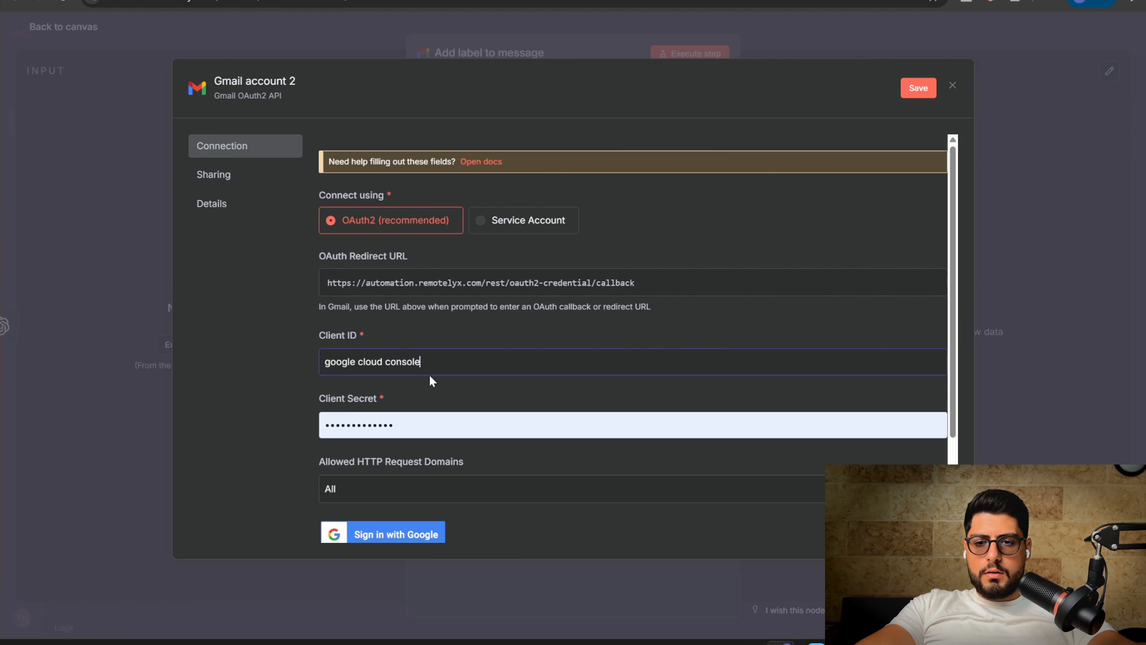
{"action": "type", "text": "ole"}
{"action": "key", "text": "ctrl+a"}
{"action": "key", "text": "BackSpace"}
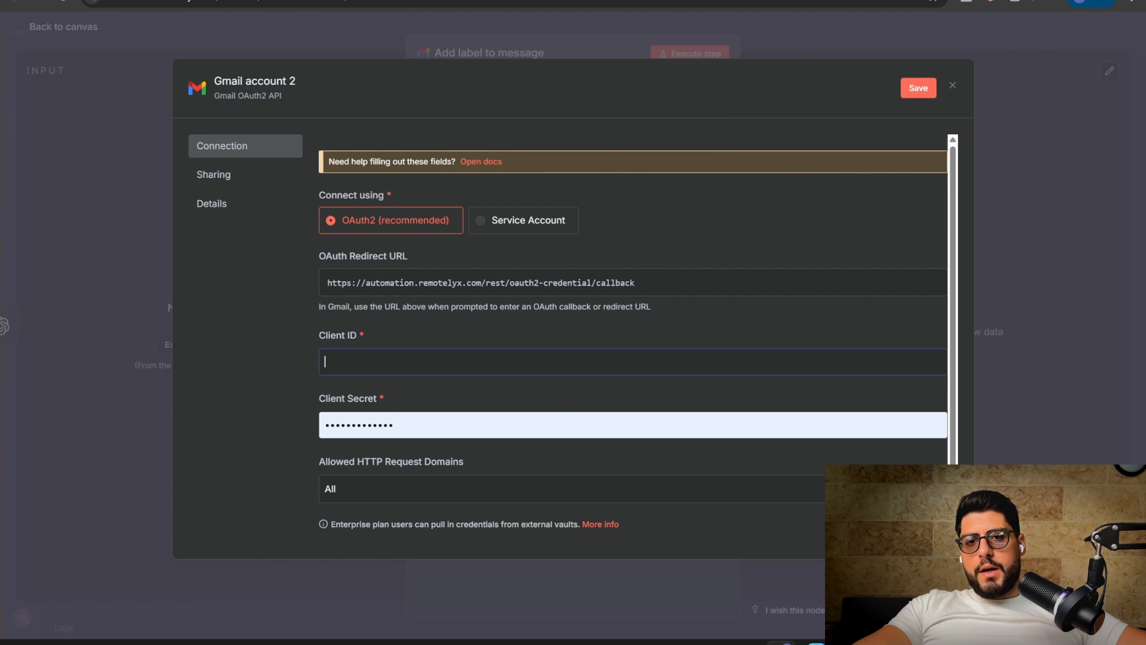
{"action": "key", "text": "ctrl+t"}
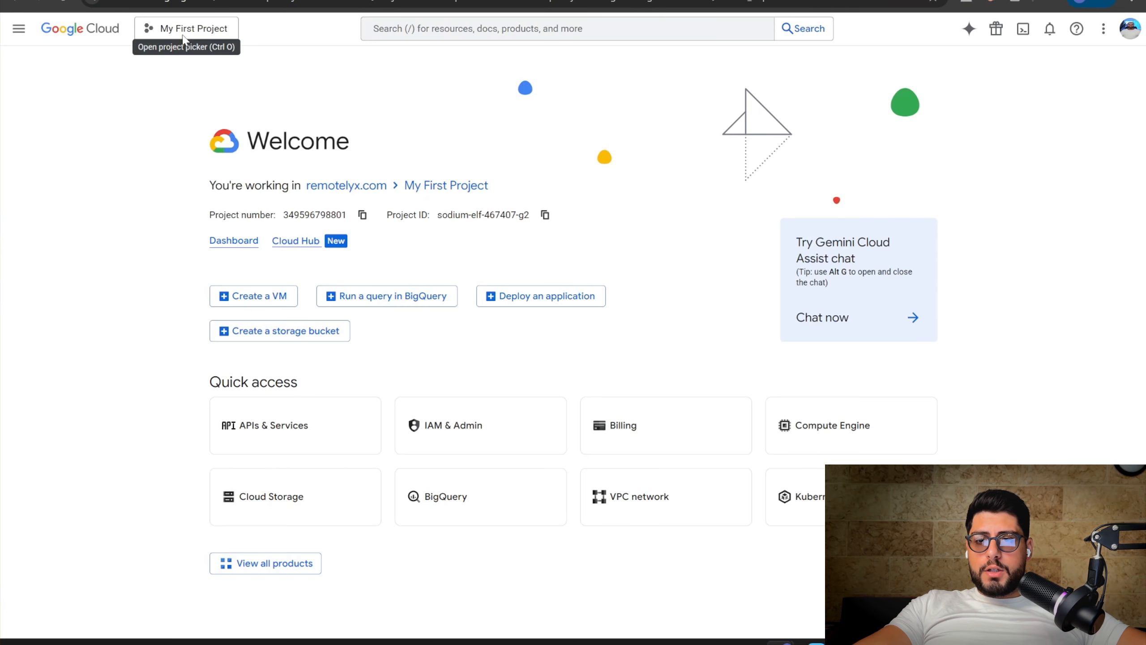
Create the 'youtube demo' project billed to My Billing Account and switch to it
{"action": "left_click", "coordinate": [184, 32]}
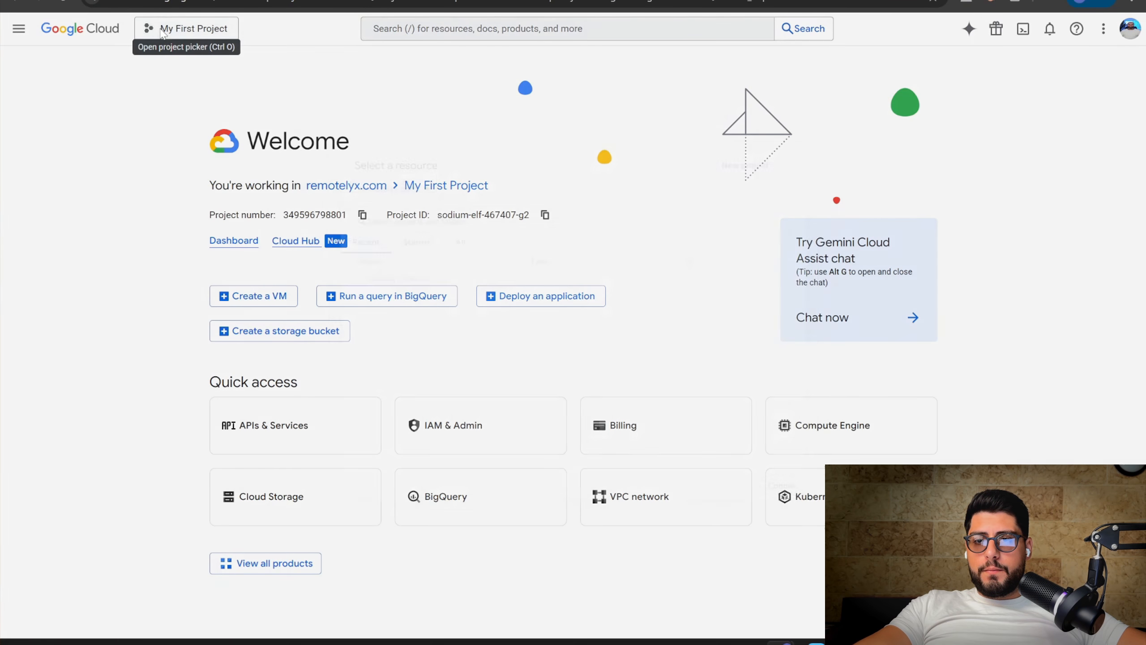
{"action": "left_click", "coordinate": [779, 141]}
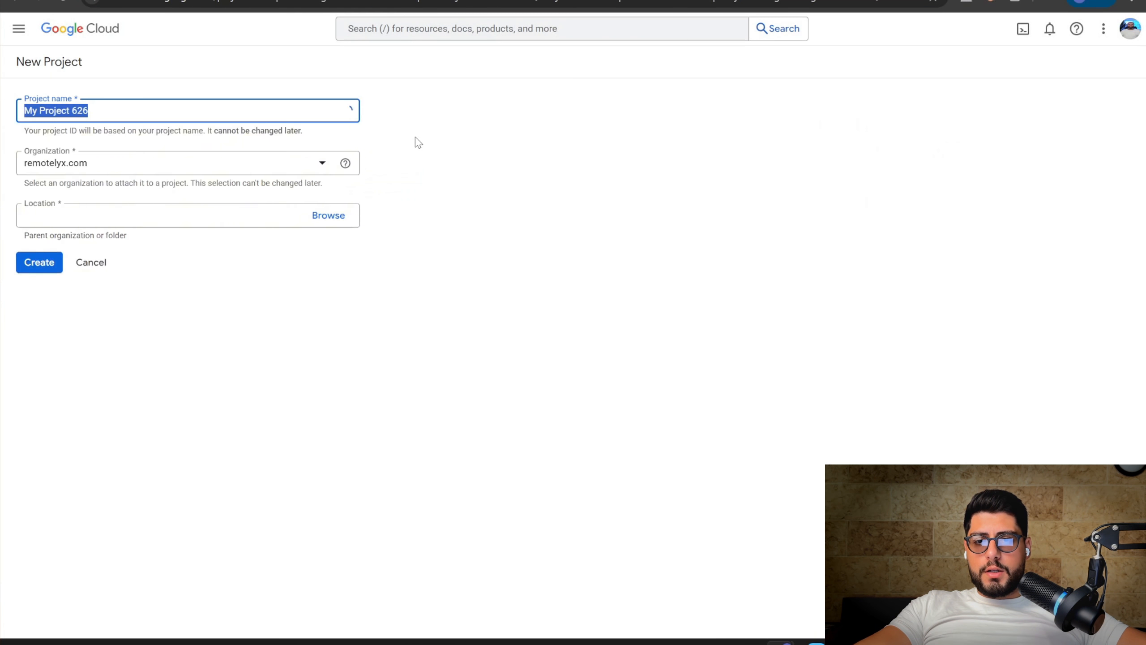
{"action": "type", "text": "youtube demoe"}
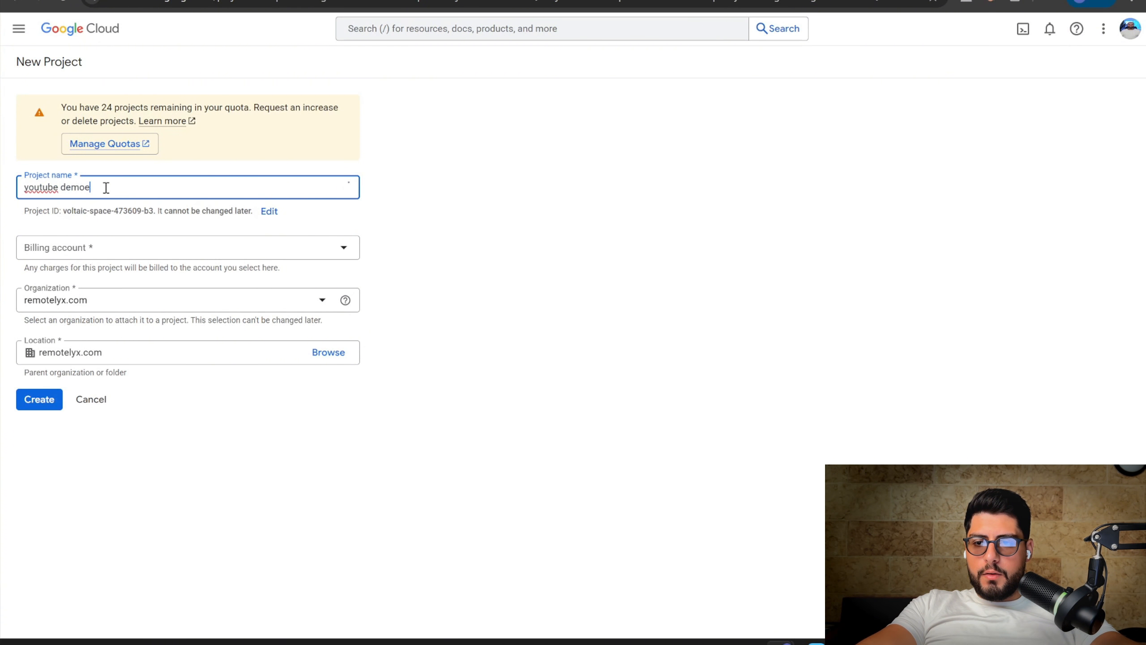
{"action": "key", "text": "BackSpace"}
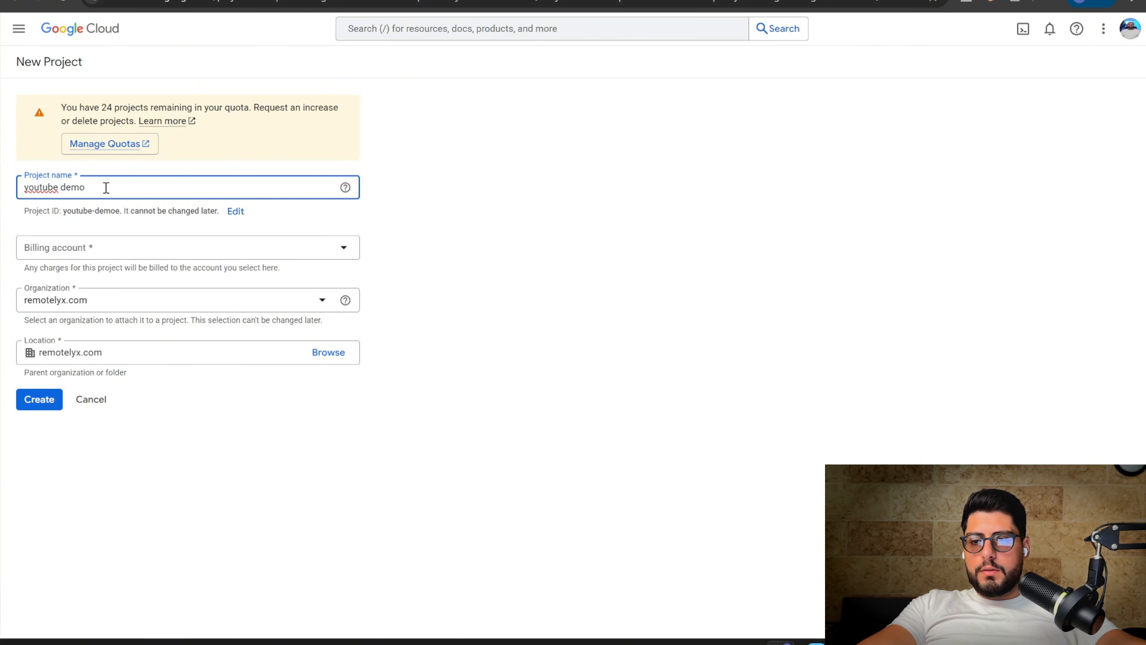
{"action": "left_click", "coordinate": [103, 249]}
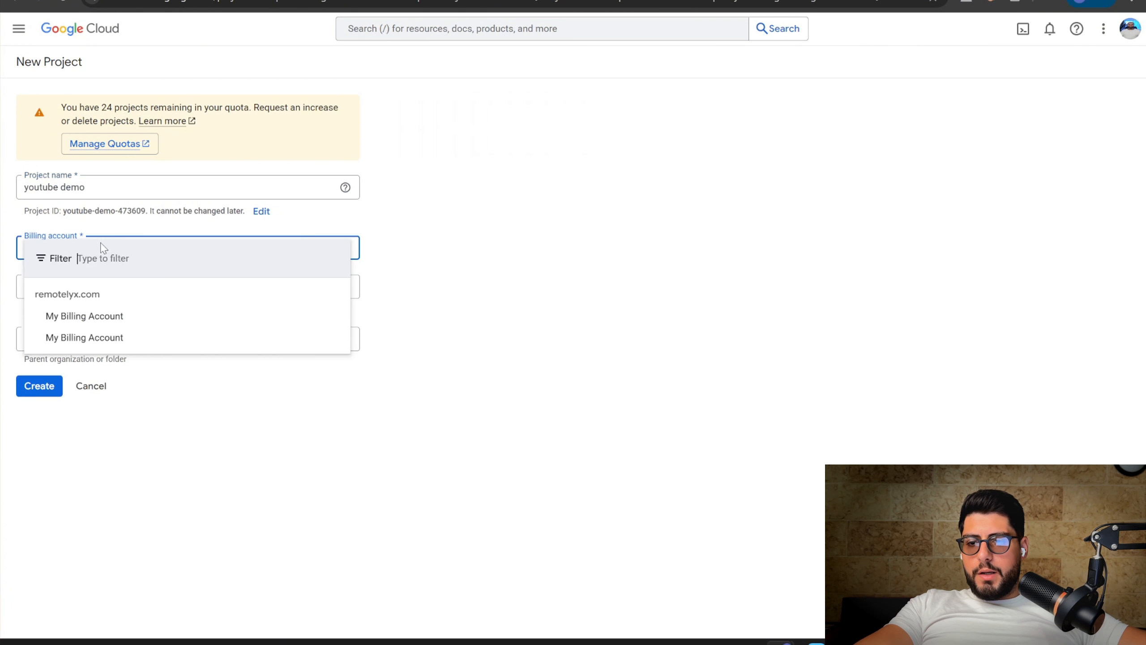
{"action": "left_click", "coordinate": [97, 339]}
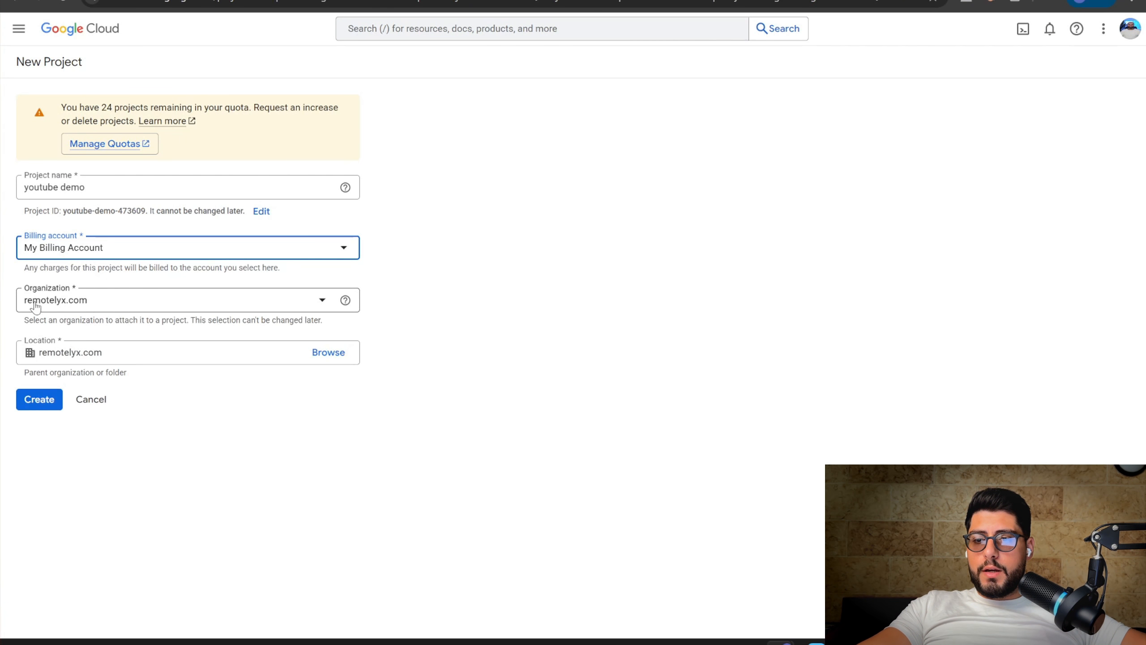
{"action": "left_click", "coordinate": [34, 404]}
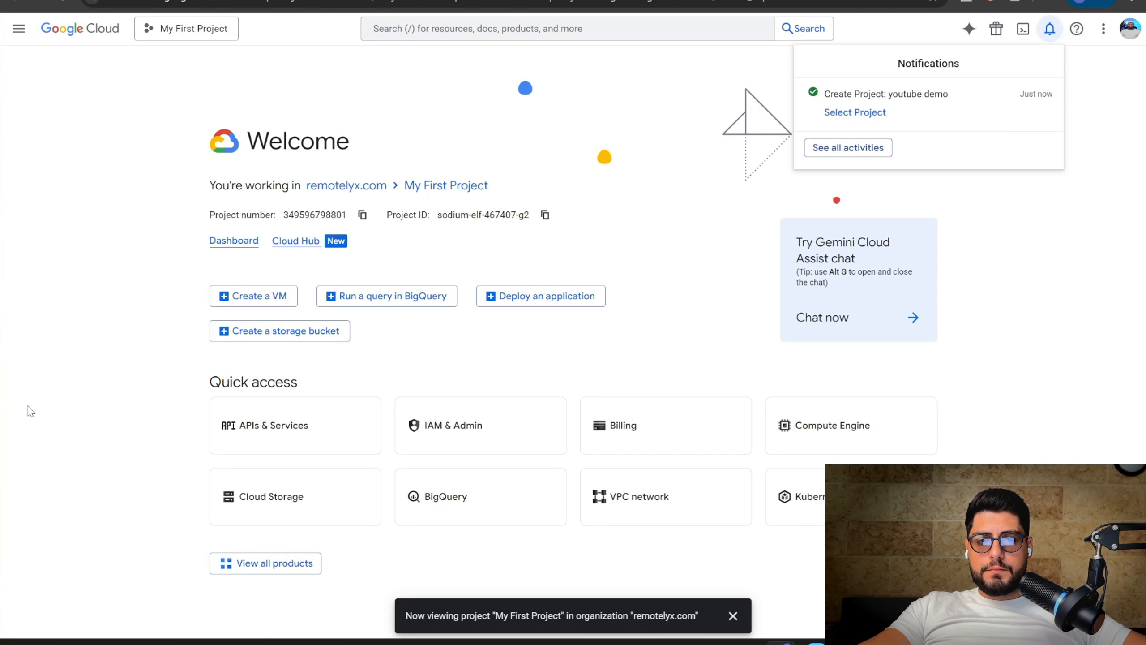
{"action": "left_click", "coordinate": [834, 118]}
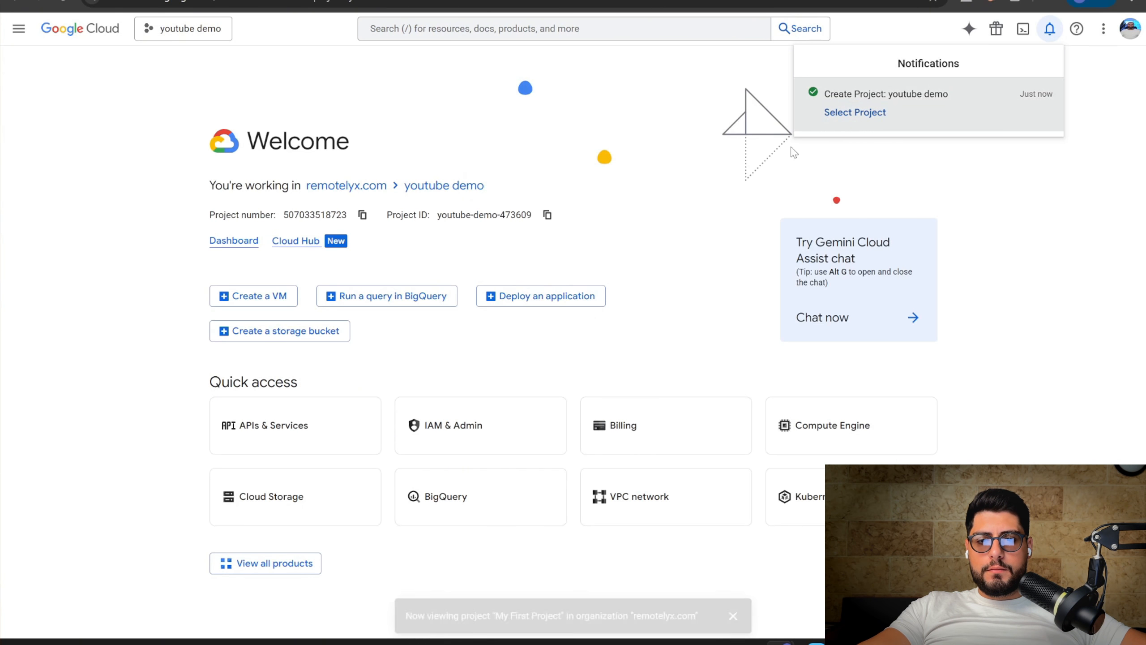
Start an OAuth client ID under APIs & Services Credentials, then begin configuring the required consent screen
{"action": "left_click", "coordinate": [1083, 115]}
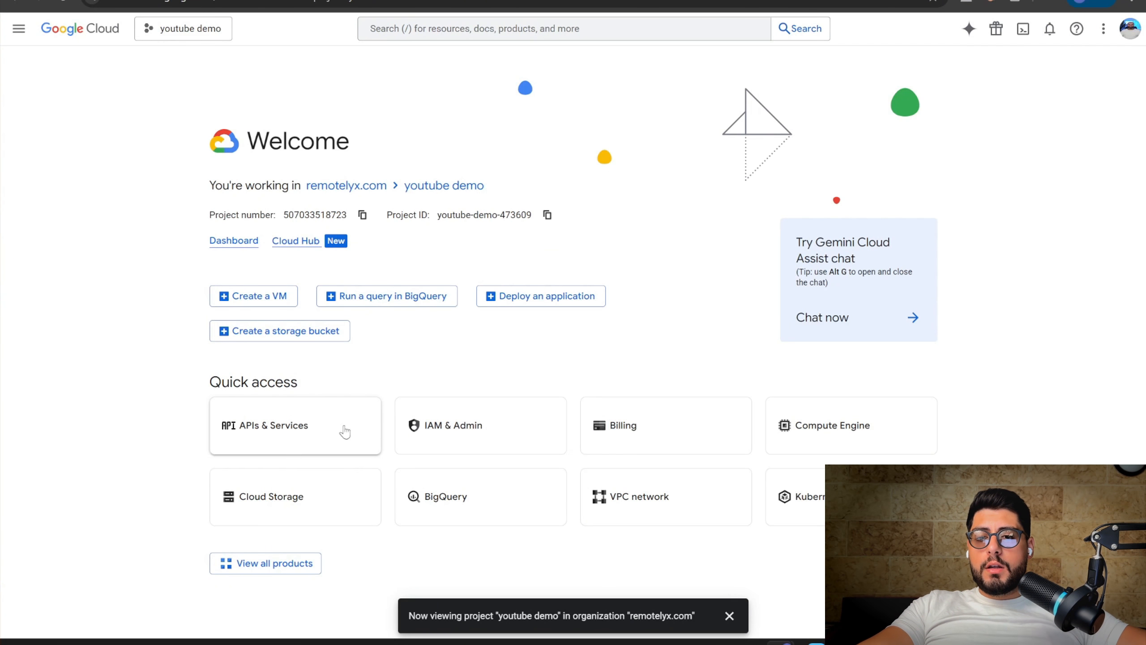
{"action": "left_click", "coordinate": [283, 431]}
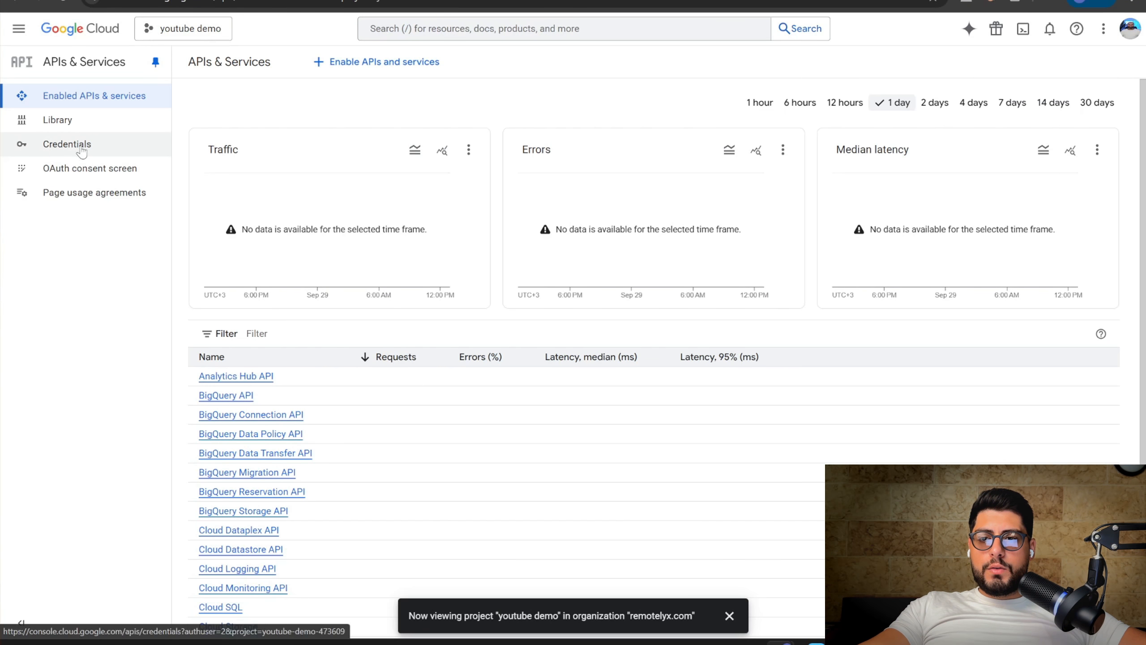
{"action": "left_click", "coordinate": [105, 146]}
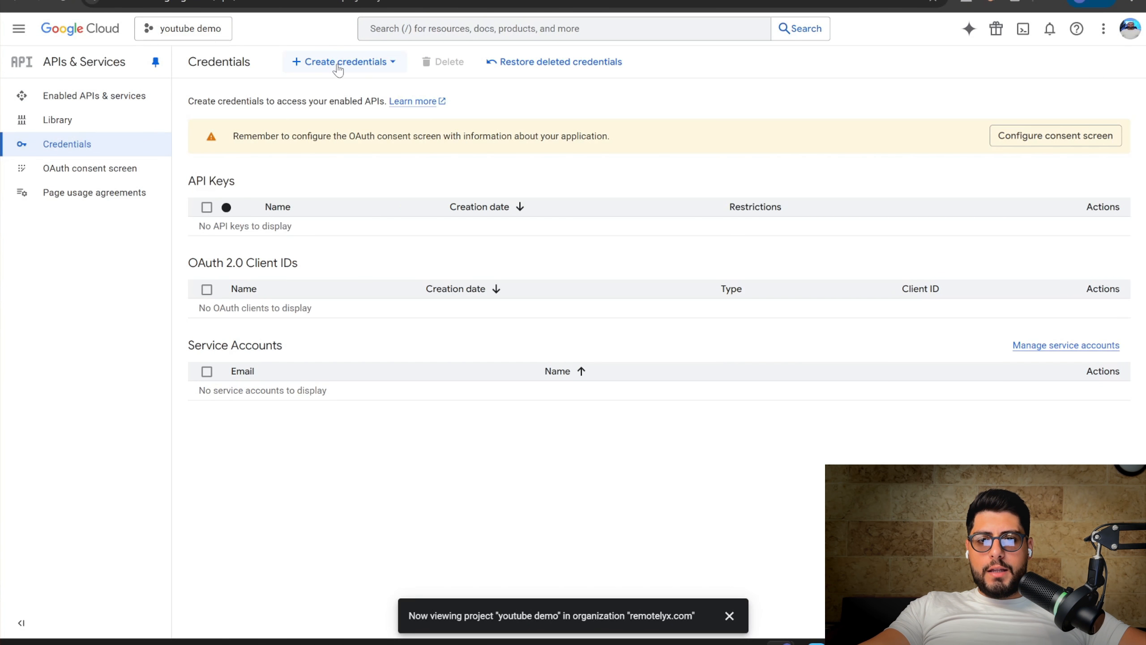
{"action": "left_click", "coordinate": [338, 63]}
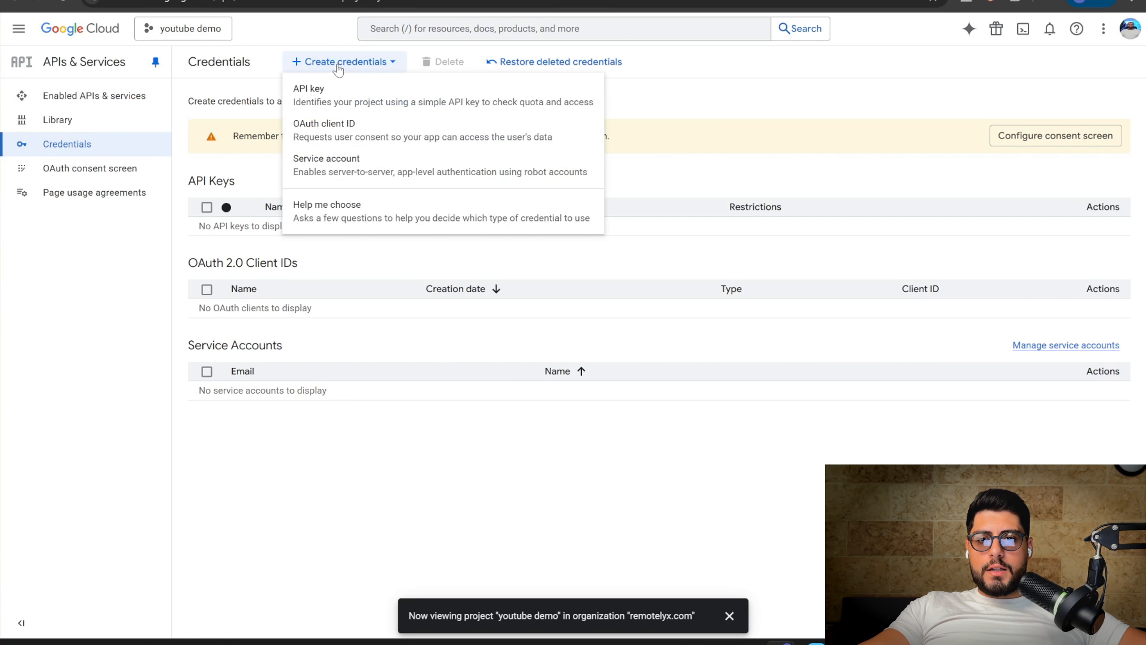
{"action": "left_click", "coordinate": [323, 133]}
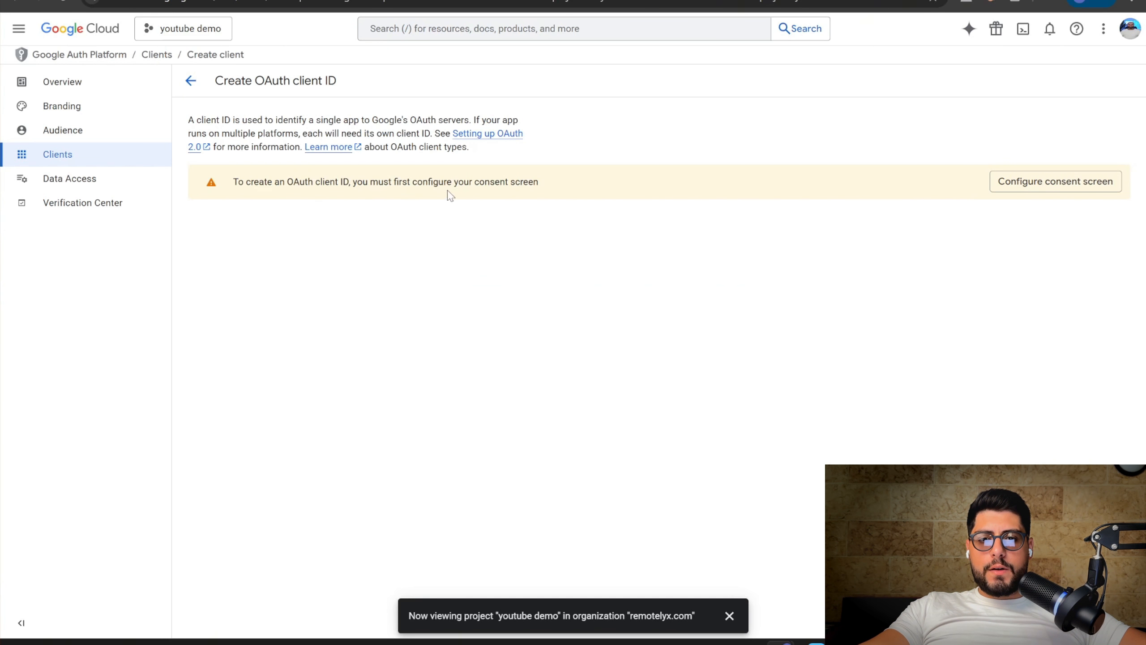
{"action": "left_click", "coordinate": [1028, 187]}
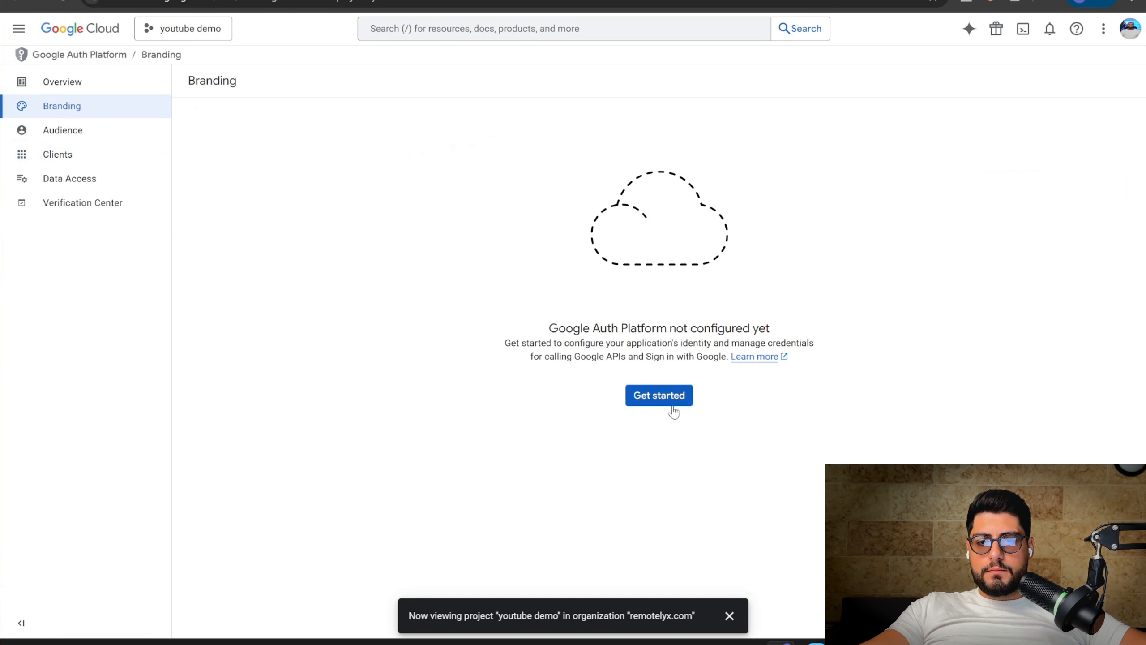
{"action": "left_click", "coordinate": [660, 396]}
Name the app 'n8n', pick the account's support email, and set the audience to Internal
{"action": "left_click", "coordinate": [266, 164]}
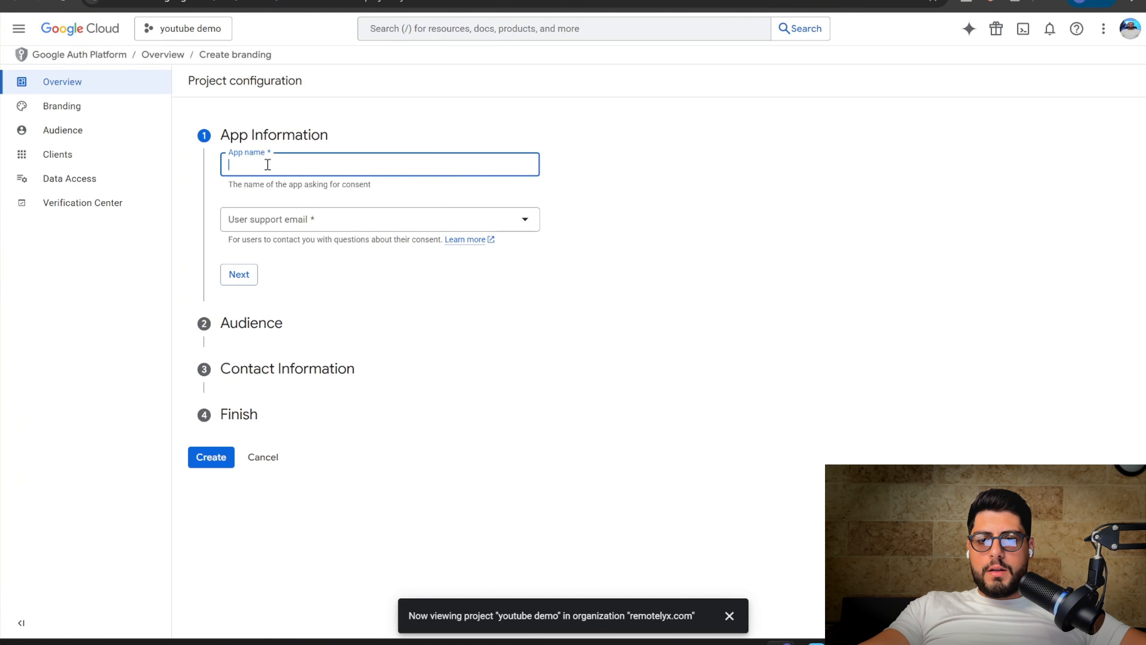
{"action": "type", "text": "n8n"}
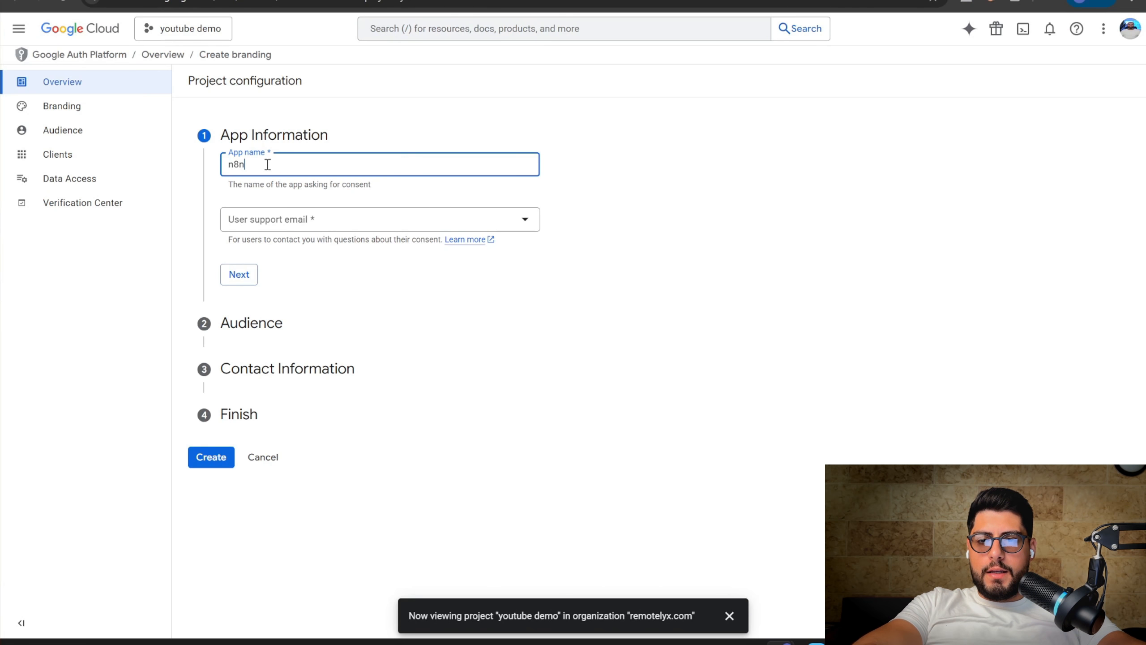
{"action": "left_click", "coordinate": [270, 219]}
{"action": "left_click", "coordinate": [271, 222]}
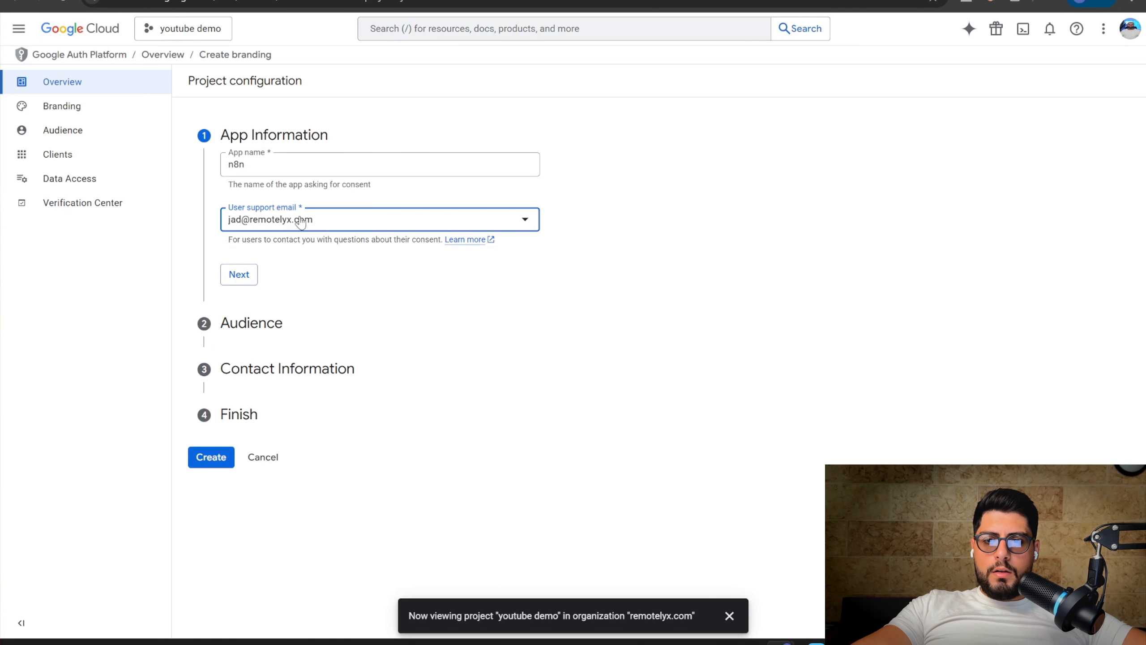
{"action": "left_click", "coordinate": [232, 275]}
{"action": "left_click", "coordinate": [229, 204]}
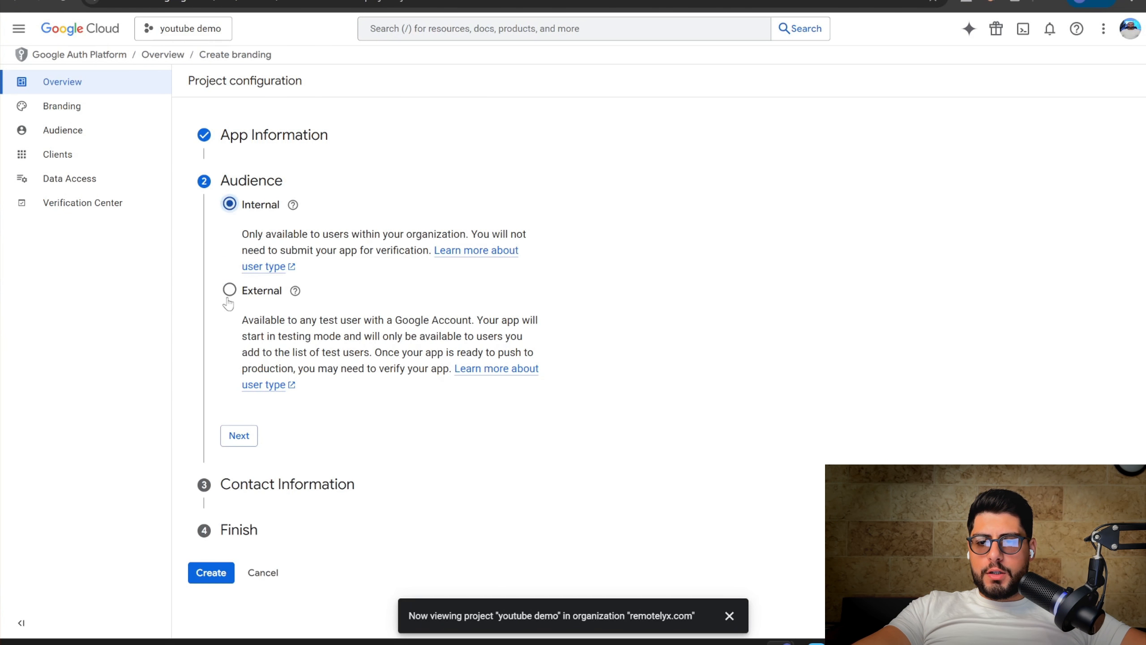
{"action": "left_click", "coordinate": [235, 436]}
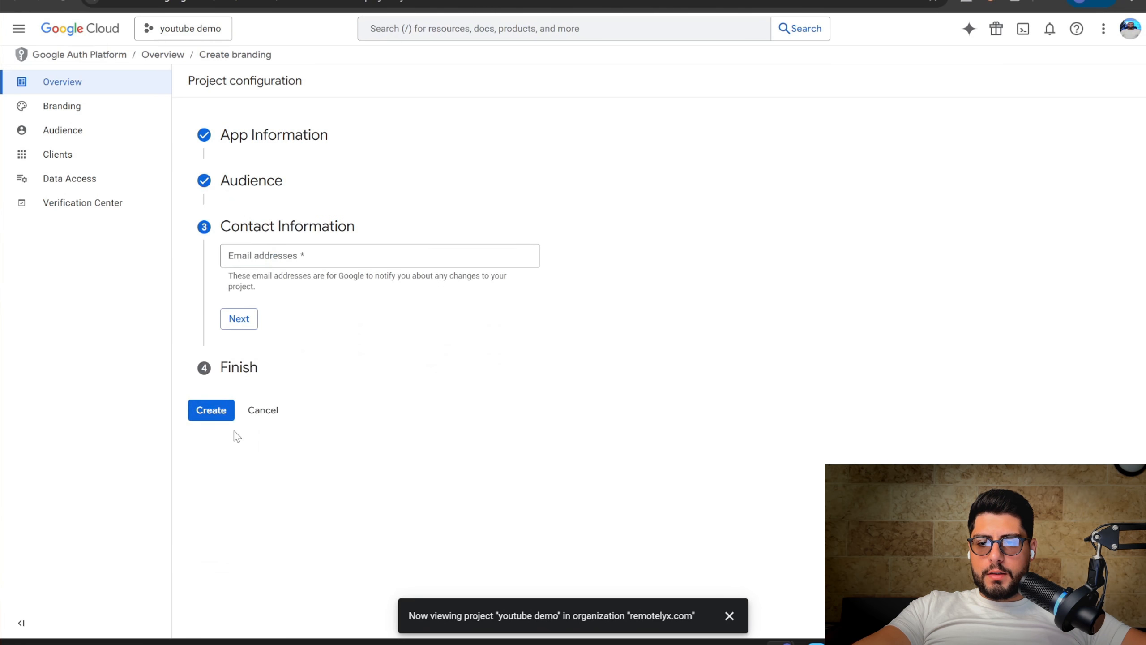
Enter the contact email address, accept the User Data Policy, and create the configuration
{"action": "left_click", "coordinate": [276, 257]}
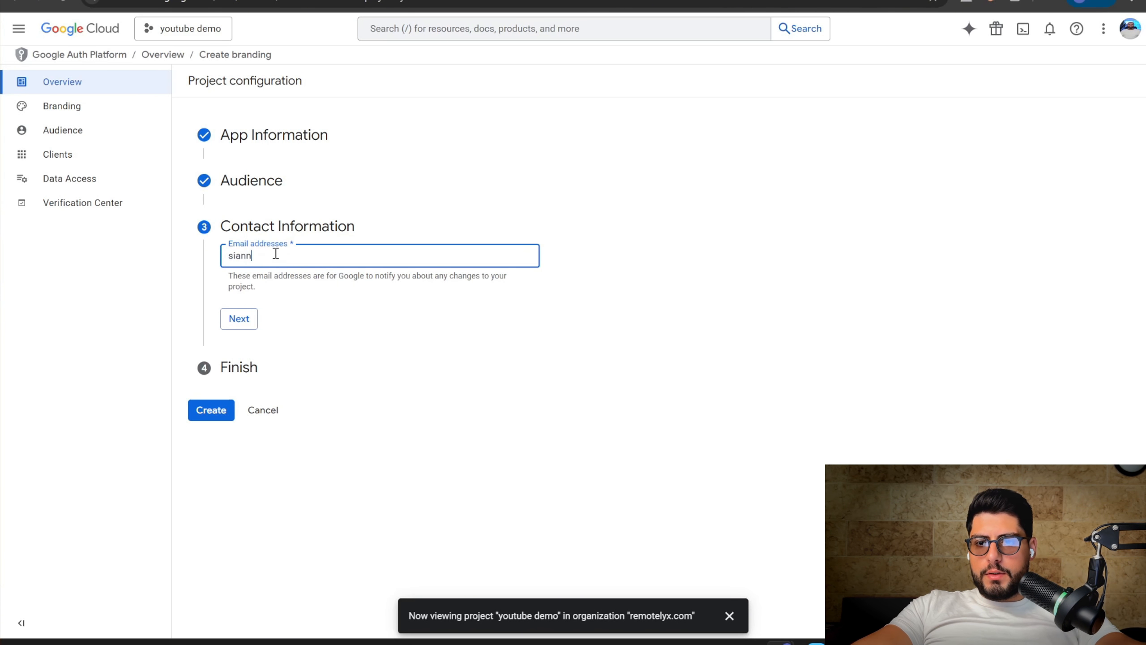
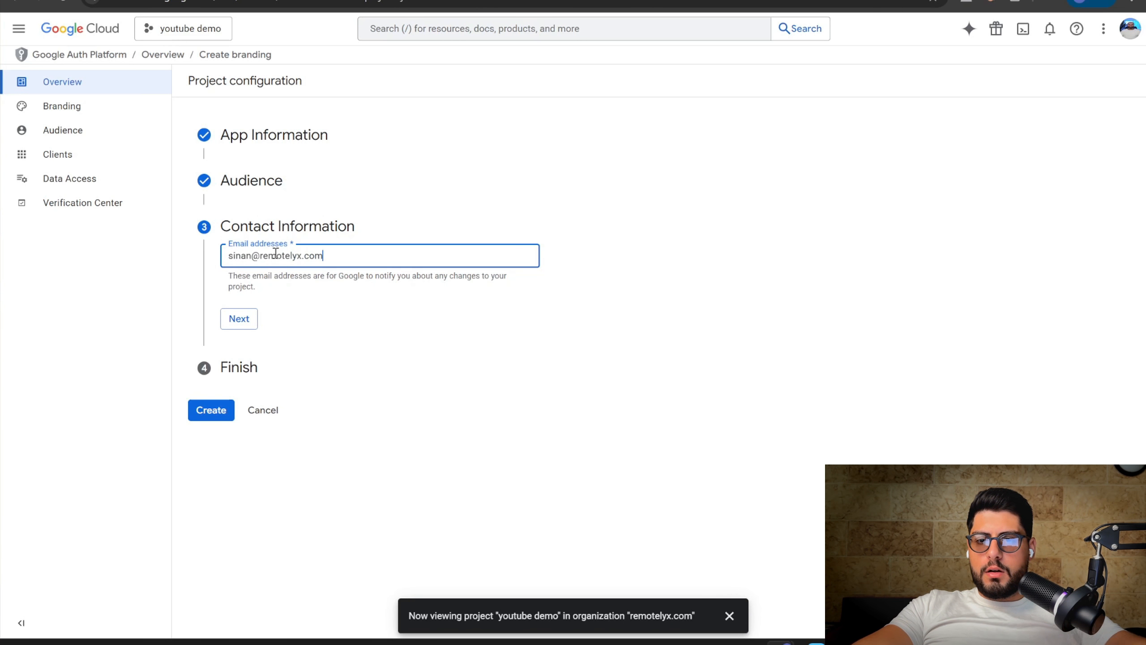
{"action": "left_click", "coordinate": [241, 321]}
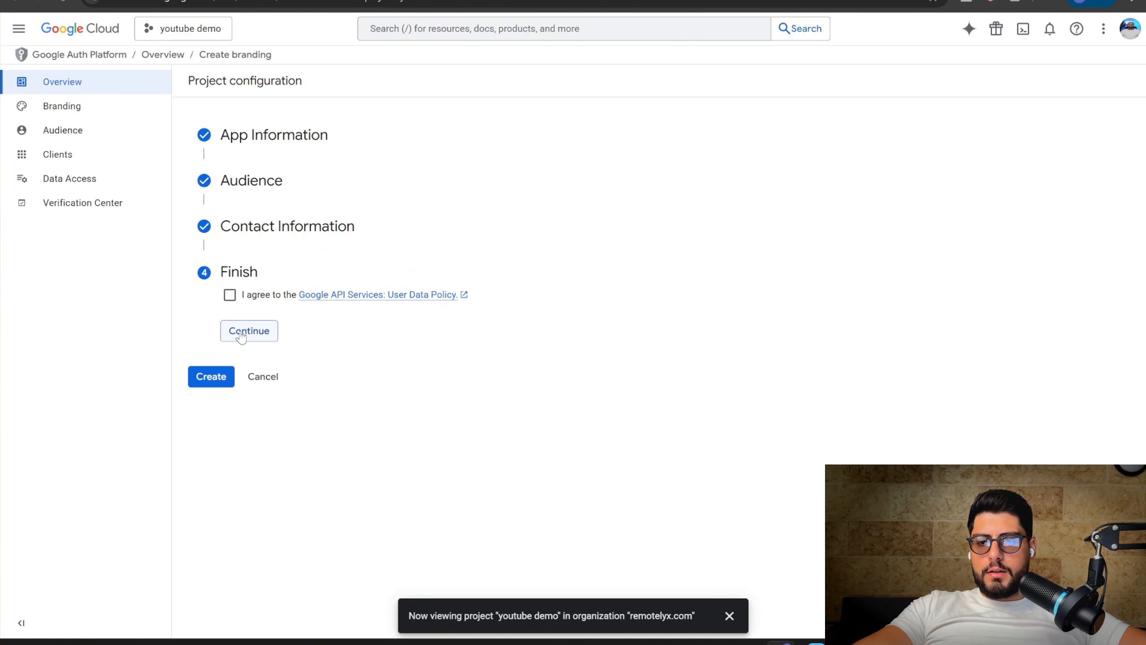
{"action": "left_click", "coordinate": [230, 296]}
{"action": "left_click", "coordinate": [248, 332]}
{"action": "left_click", "coordinate": [221, 320]}
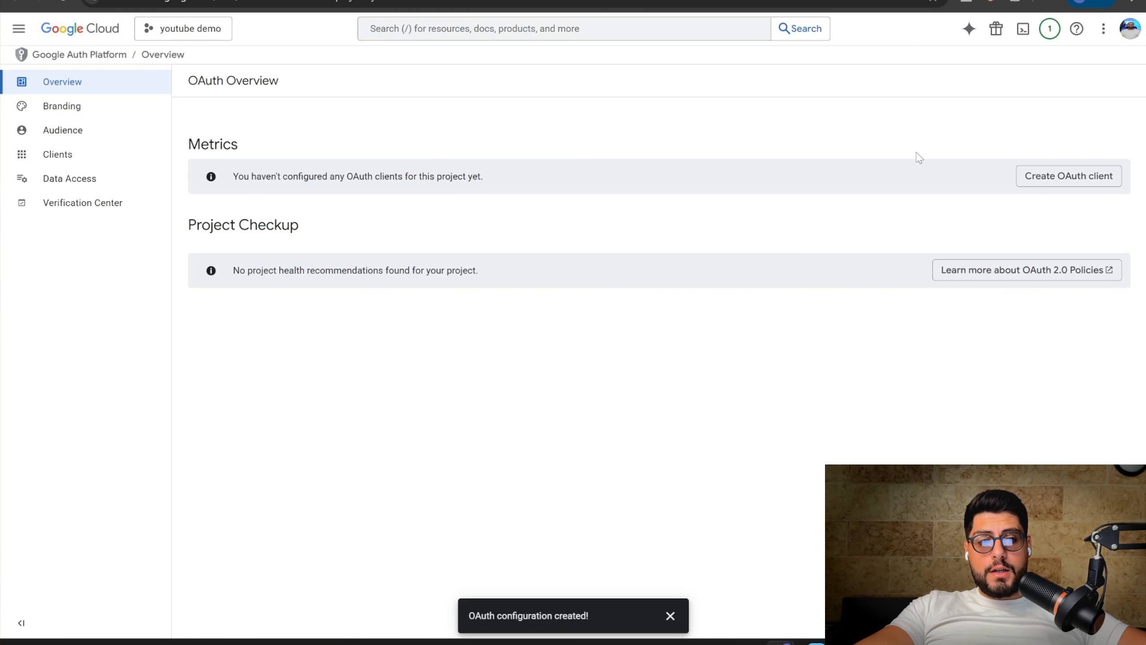
Start a Web application OAuth client and name it 'Web client 1n8n demo'
{"action": "left_click", "coordinate": [1058, 177]}
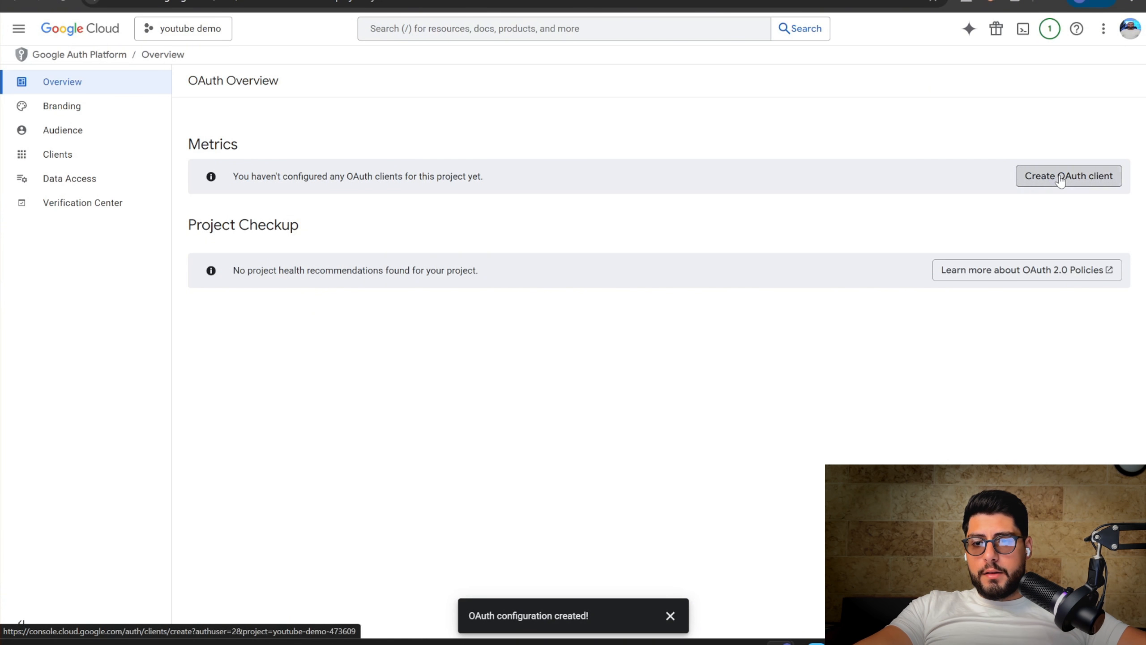
{"action": "left_click", "coordinate": [308, 183]}
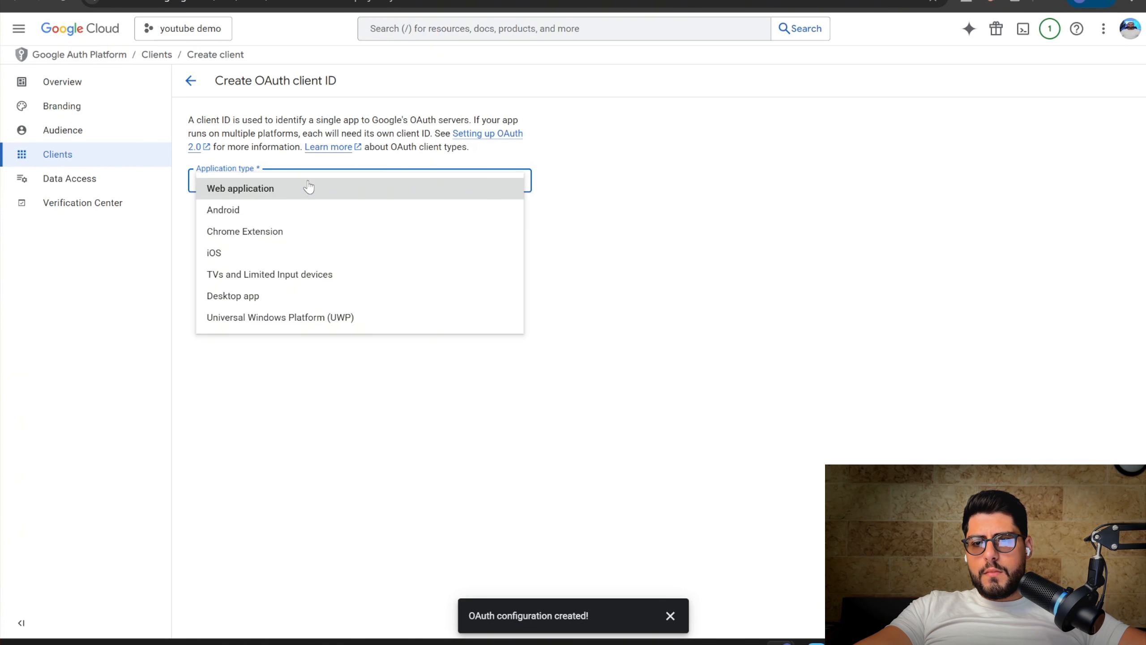
{"action": "left_click", "coordinate": [308, 187]}
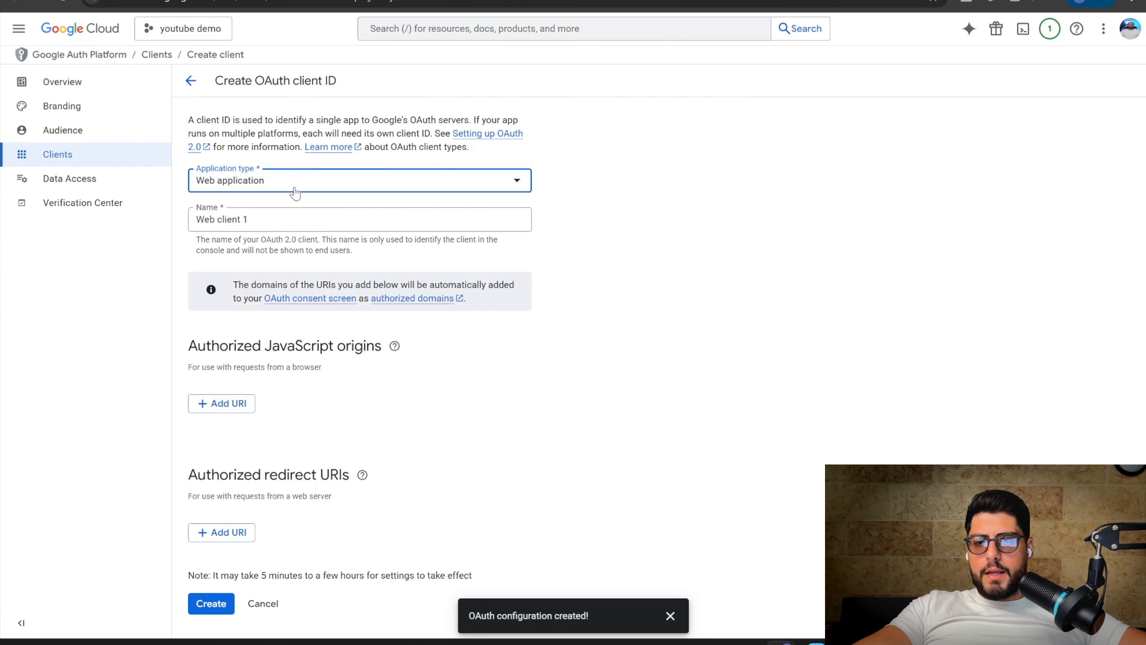
{"action": "triple_click", "coordinate": [259, 224]}
{"action": "left_click", "coordinate": [259, 225]}
{"action": "type", "text": "n8n "}
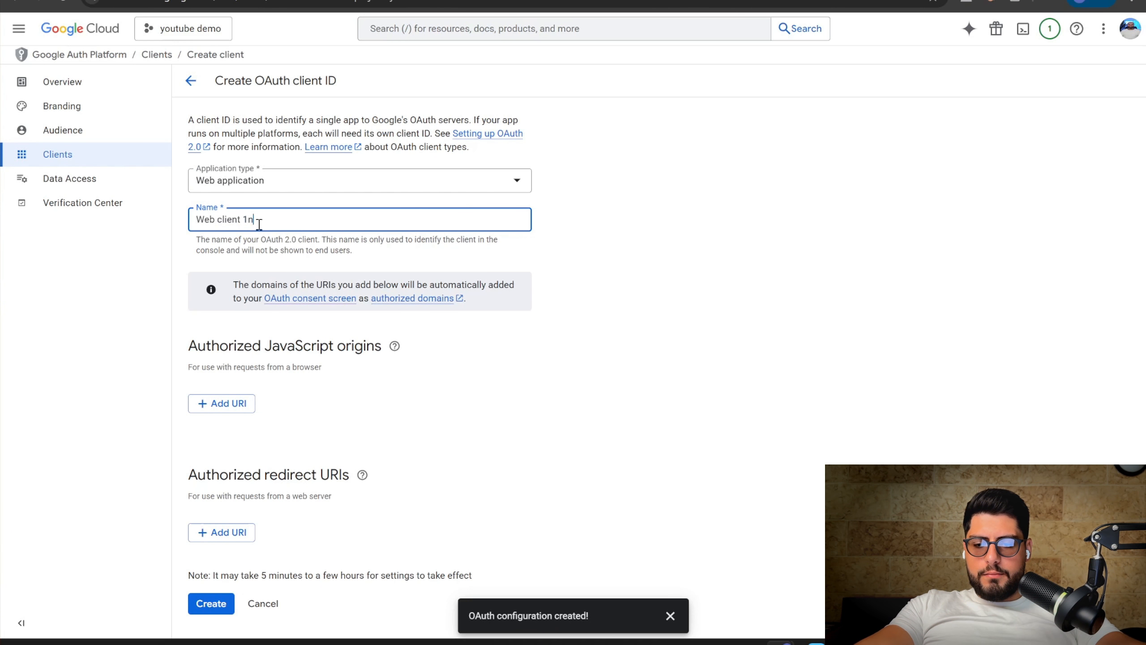
{"action": "type", "text": "demo"}
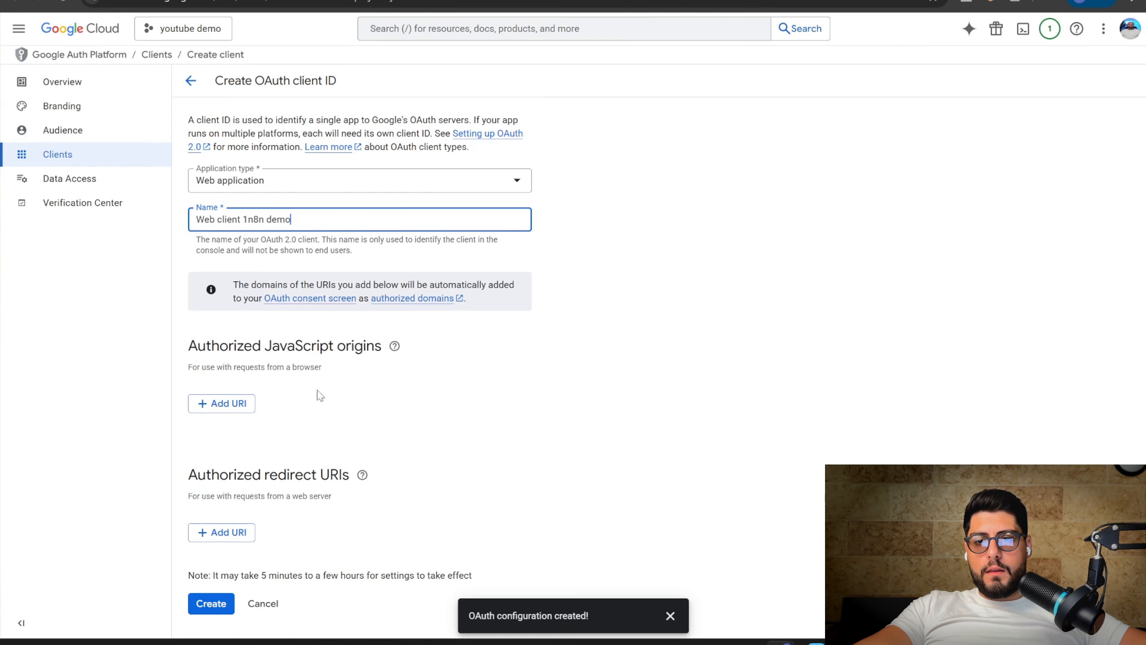
Add the n8n callback URL as the authorized redirect URI and create the client
{"action": "left_click", "coordinate": [221, 532]}
{"action": "type", "text": "https://automation.remotelyx.com/rest/oauth2-credential/callback"}
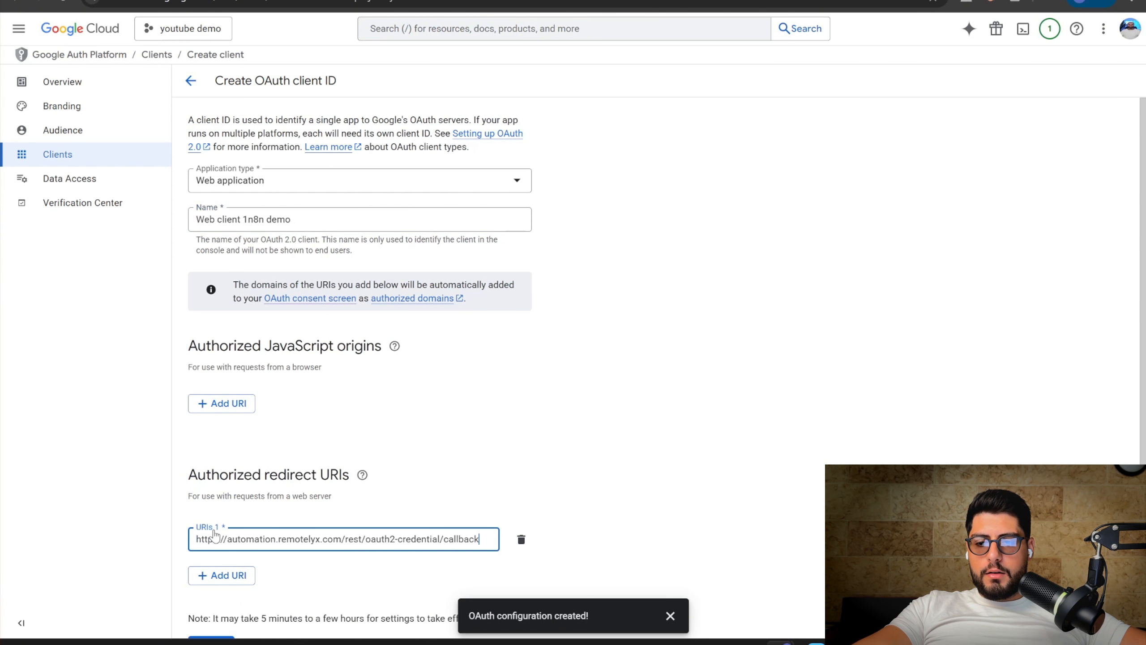
{"action": "left_click", "coordinate": [525, 471]}
{"action": "scroll", "coordinate": [432, 483], "scroll_direction": "down", "scroll_amount": 1}
{"action": "left_click", "coordinate": [211, 611]}
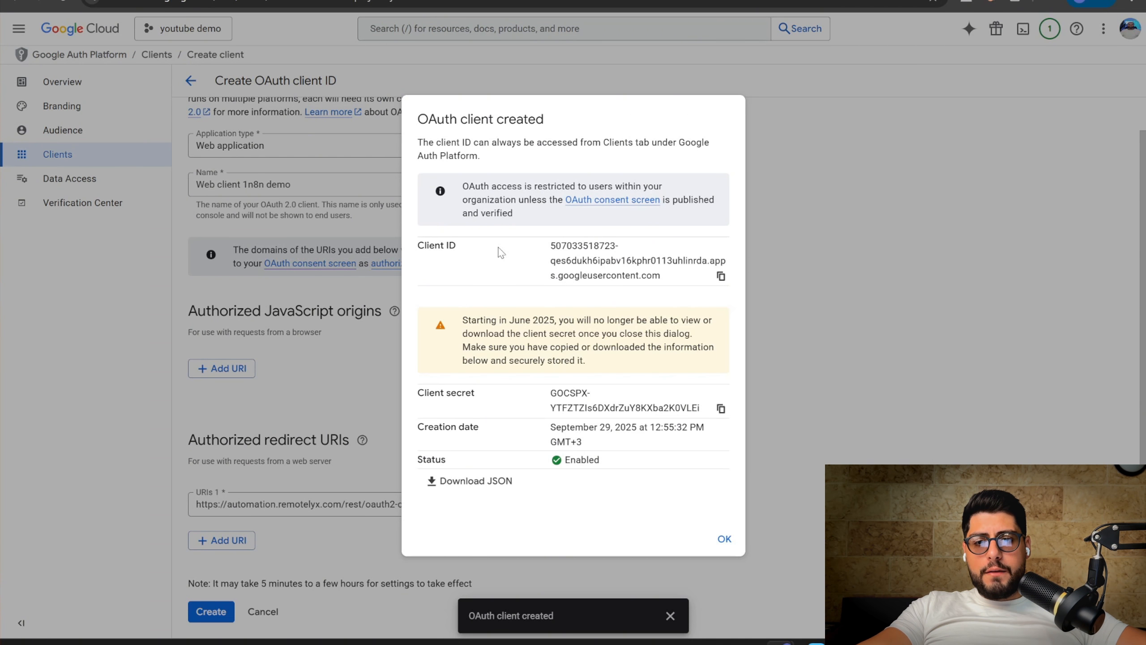
Paste the new client ID into n8n's Client ID field, then copy the secret for Client Secret
{"action": "left_click", "coordinate": [723, 283]}
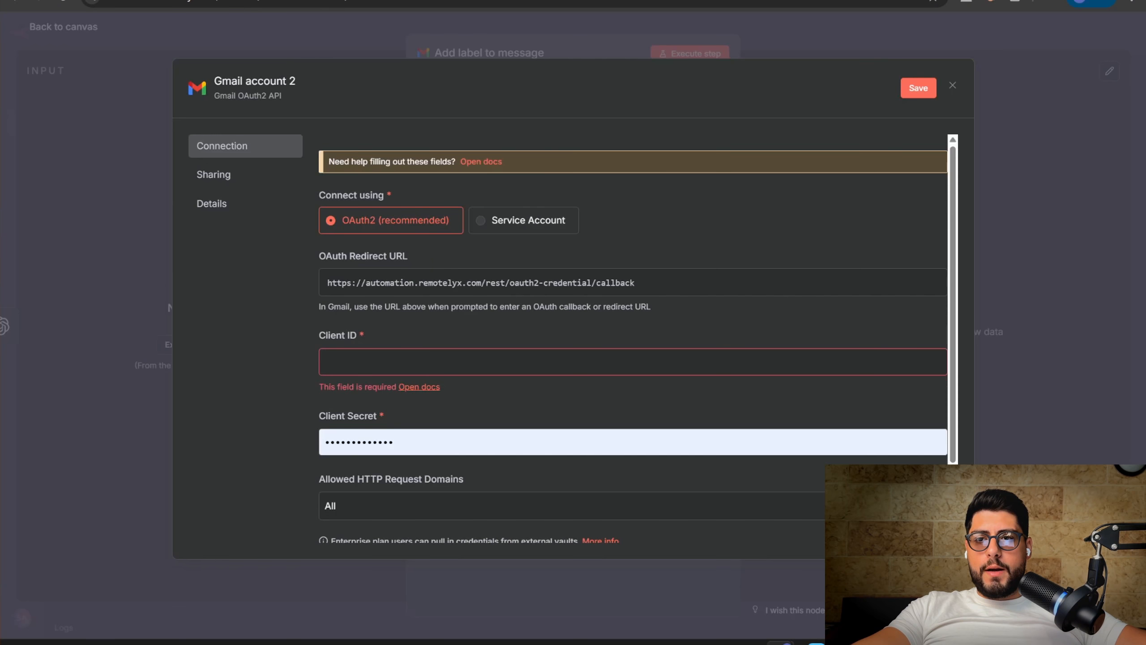
{"action": "left_click", "coordinate": [378, 361]}
{"action": "key", "text": "ctrl+v"}
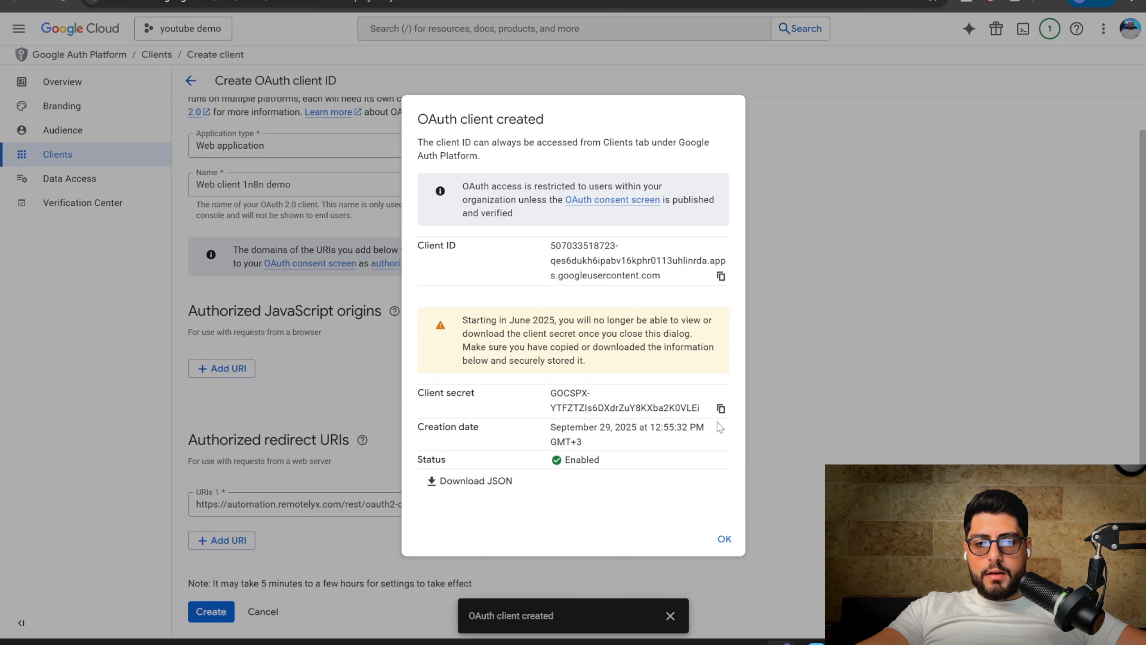
{"action": "left_click", "coordinate": [722, 409]}
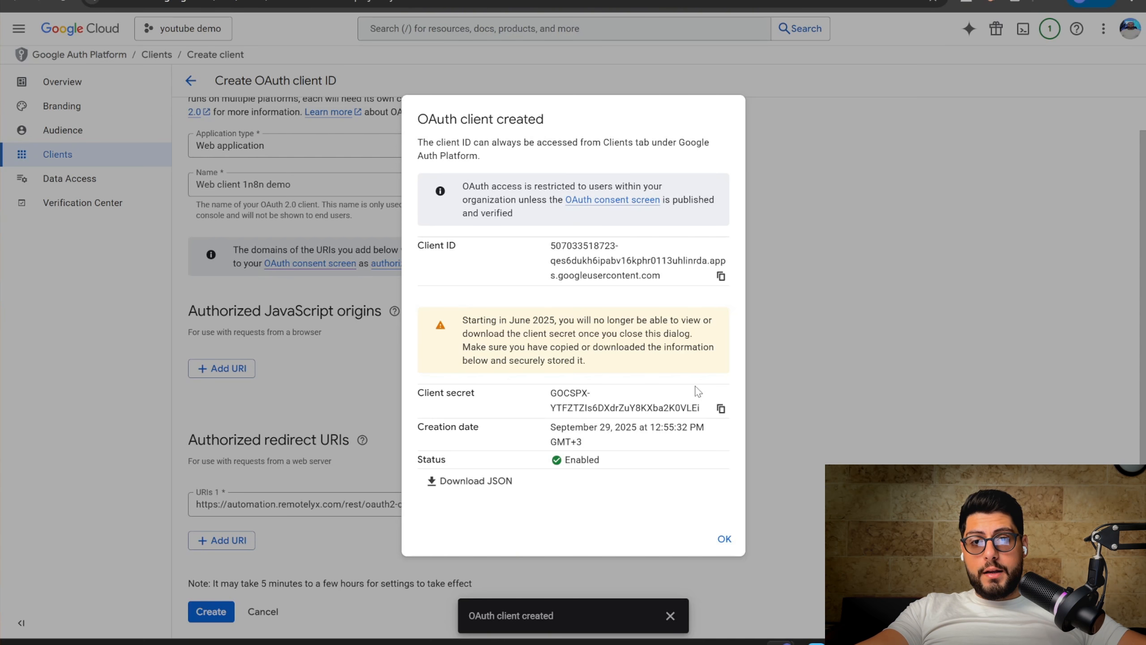
{"action": "left_click", "coordinate": [724, 404]}
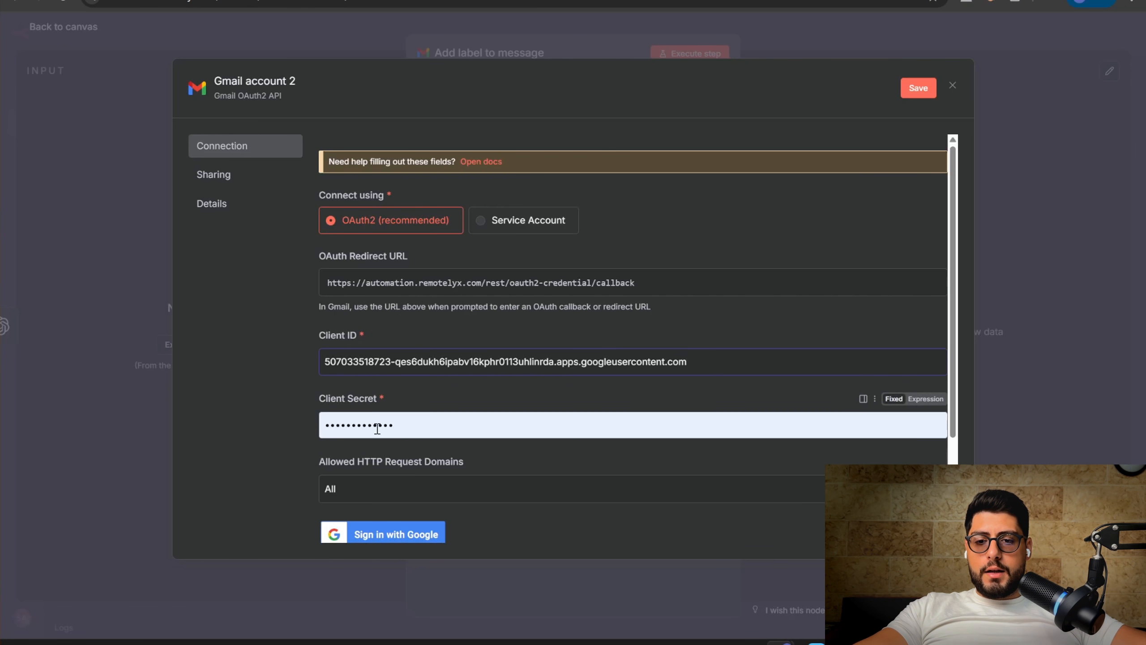
{"action": "left_click", "coordinate": [378, 426]}
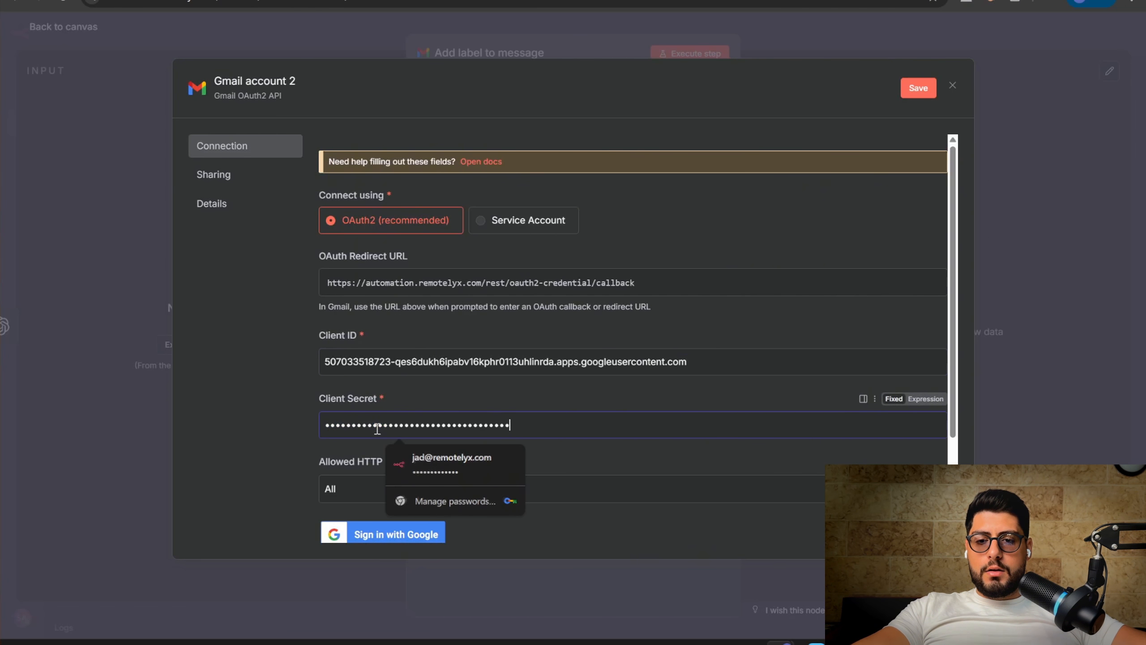
Save Gmail account 2 via Sign in with Google and allow n8n access to the Gmail account
{"action": "left_click", "coordinate": [263, 428]}
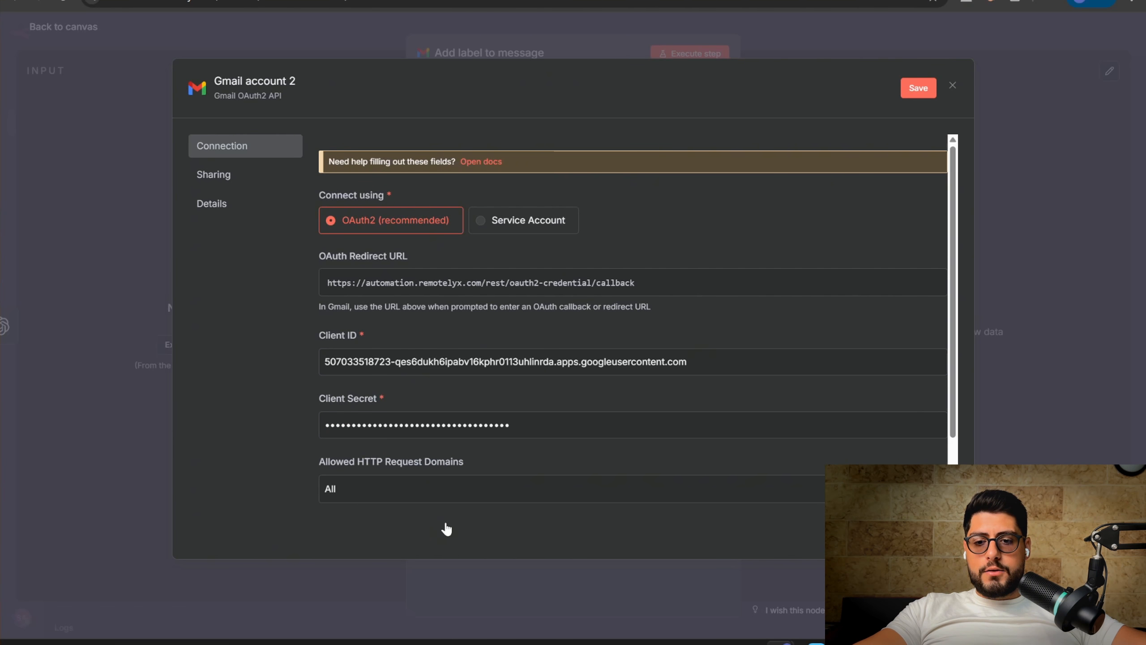
{"action": "scroll", "coordinate": [512, 521], "scroll_direction": "down", "scroll_amount": 2}
{"action": "left_click", "coordinate": [387, 470]}
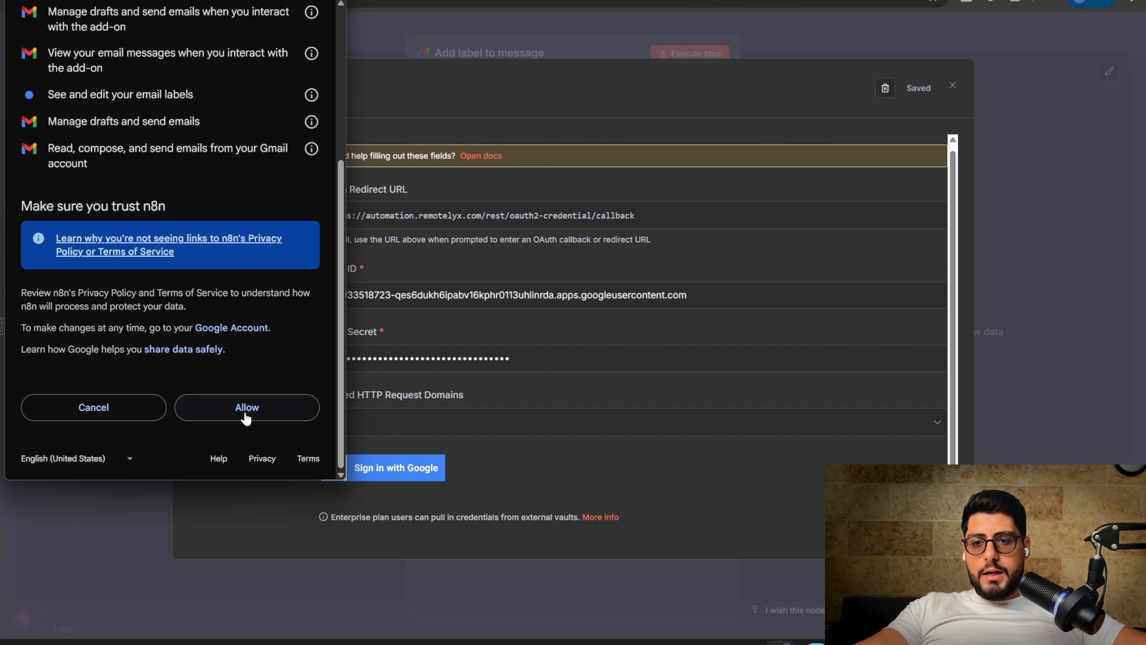
{"action": "left_click", "coordinate": [246, 412]}
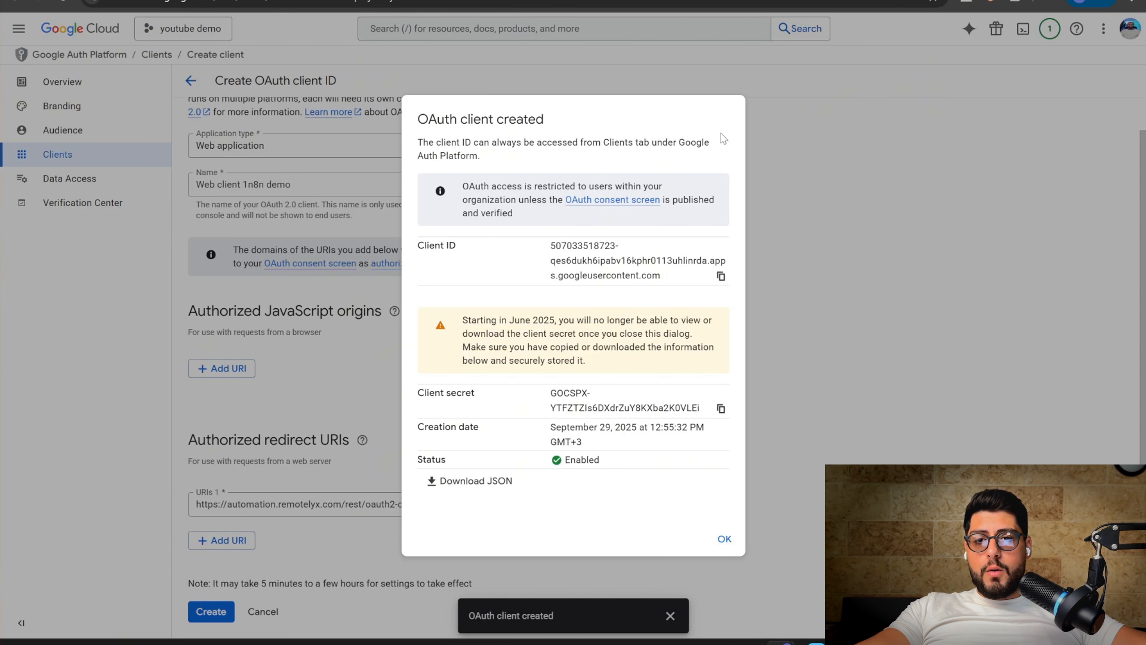
Copy the client secret again, dismiss the confirmation, and go to the APIs & Services Library
{"action": "left_click", "coordinate": [720, 408]}
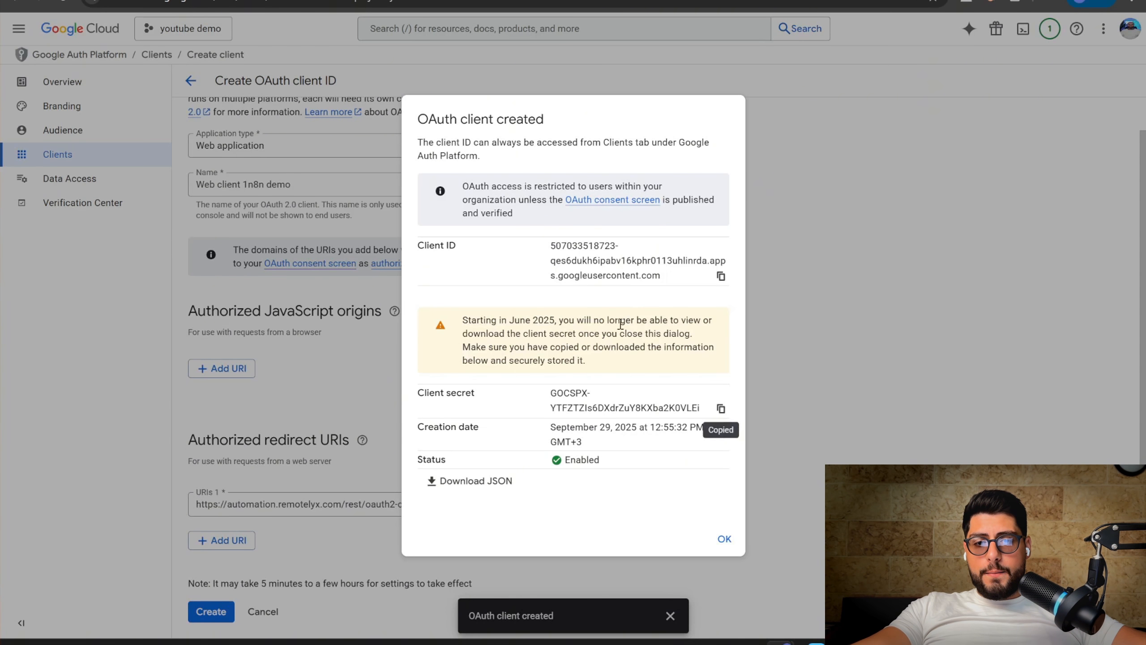
{"action": "left_click", "coordinate": [722, 540]}
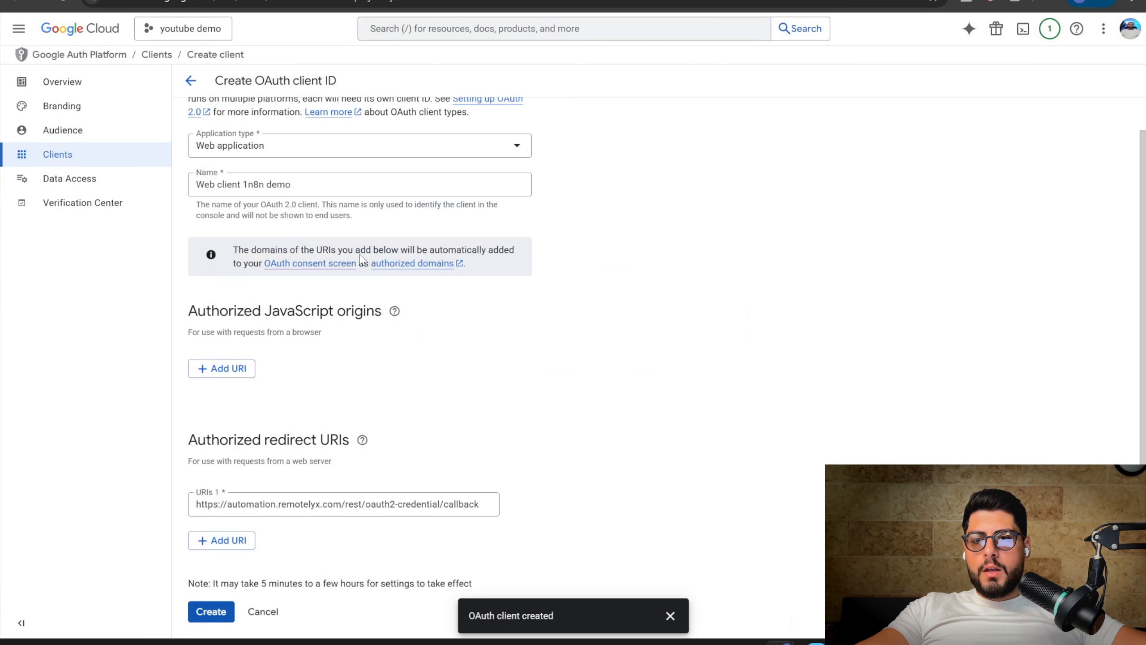
{"action": "left_click", "coordinate": [18, 28]}
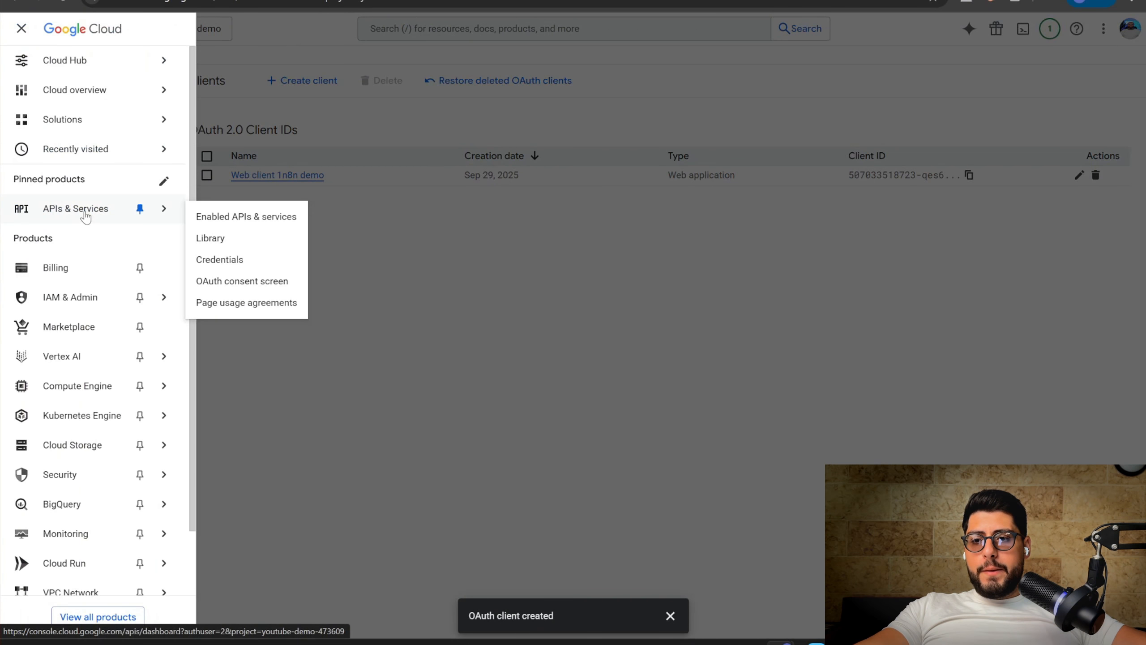
{"action": "left_click", "coordinate": [84, 211]}
{"action": "left_click", "coordinate": [366, 66]}
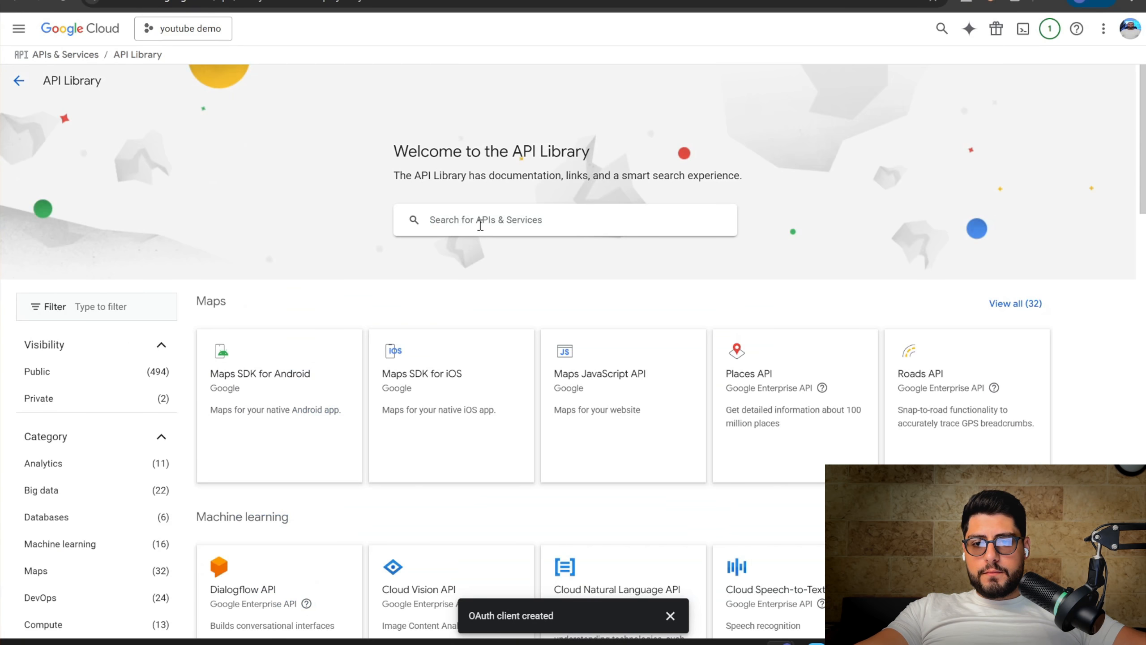
Find and enable the Gmail API, then start a console search for Google Sheets
{"action": "left_click", "coordinate": [480, 224]}
{"action": "type", "text": "gmail"}
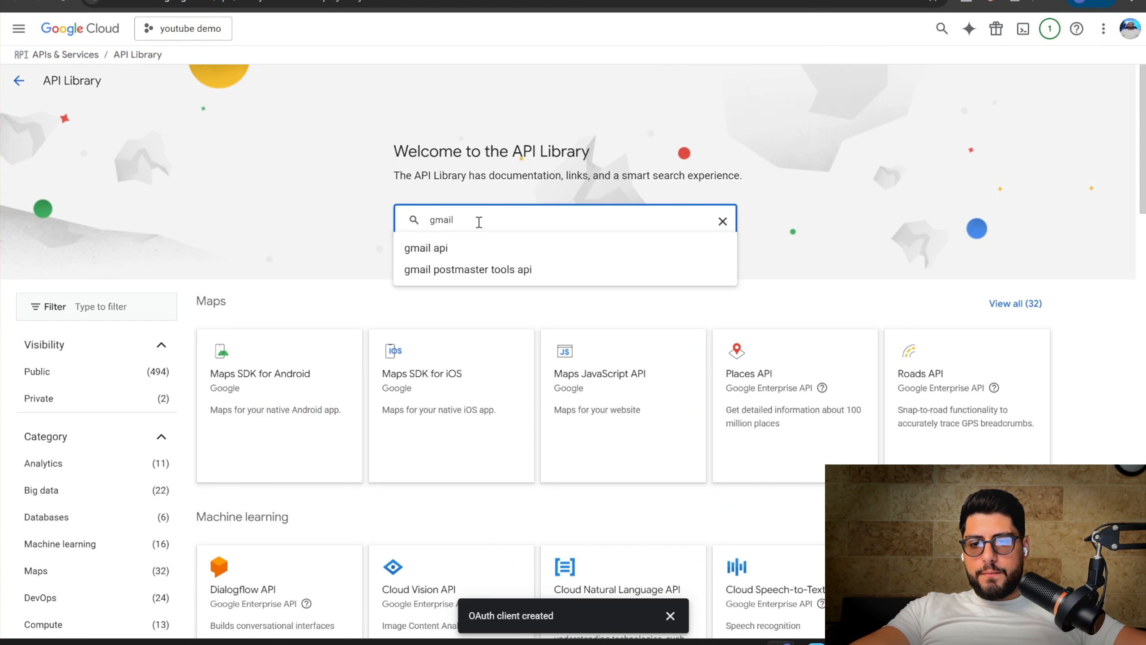
{"action": "left_click", "coordinate": [479, 247]}
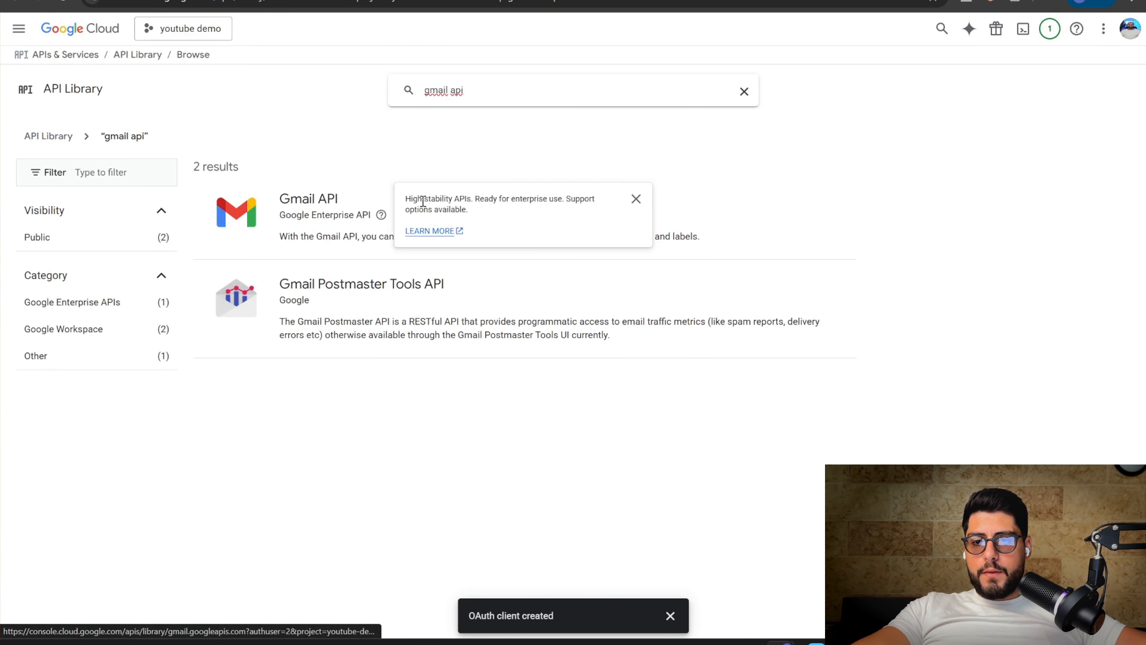
{"action": "left_click", "coordinate": [361, 197]}
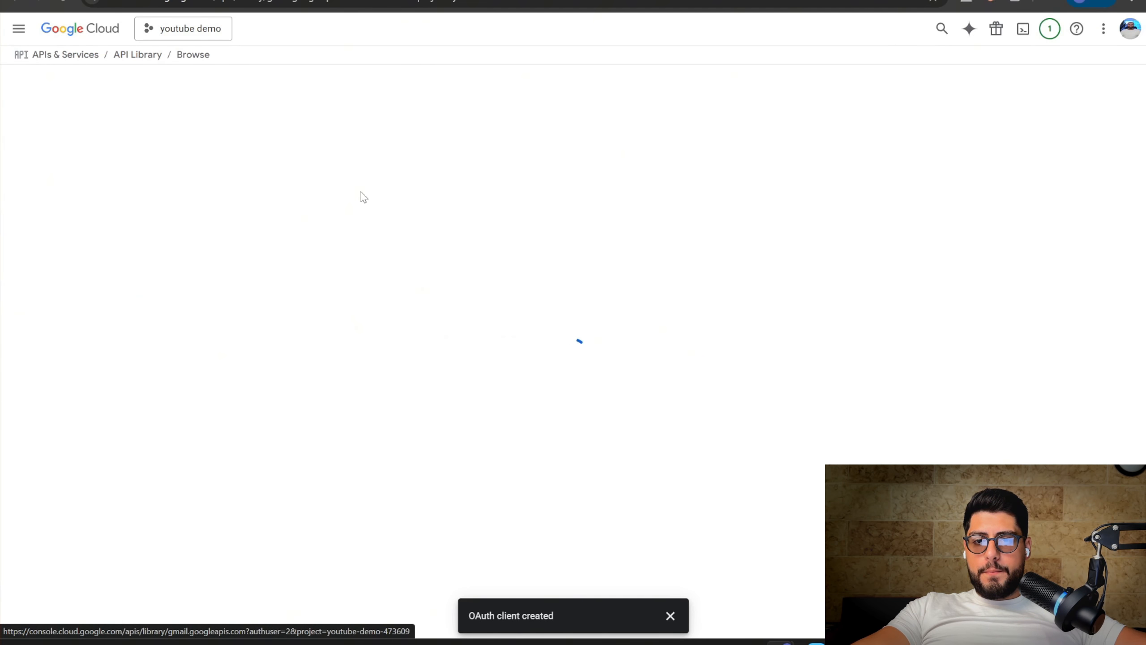
{"action": "left_click", "coordinate": [143, 205]}
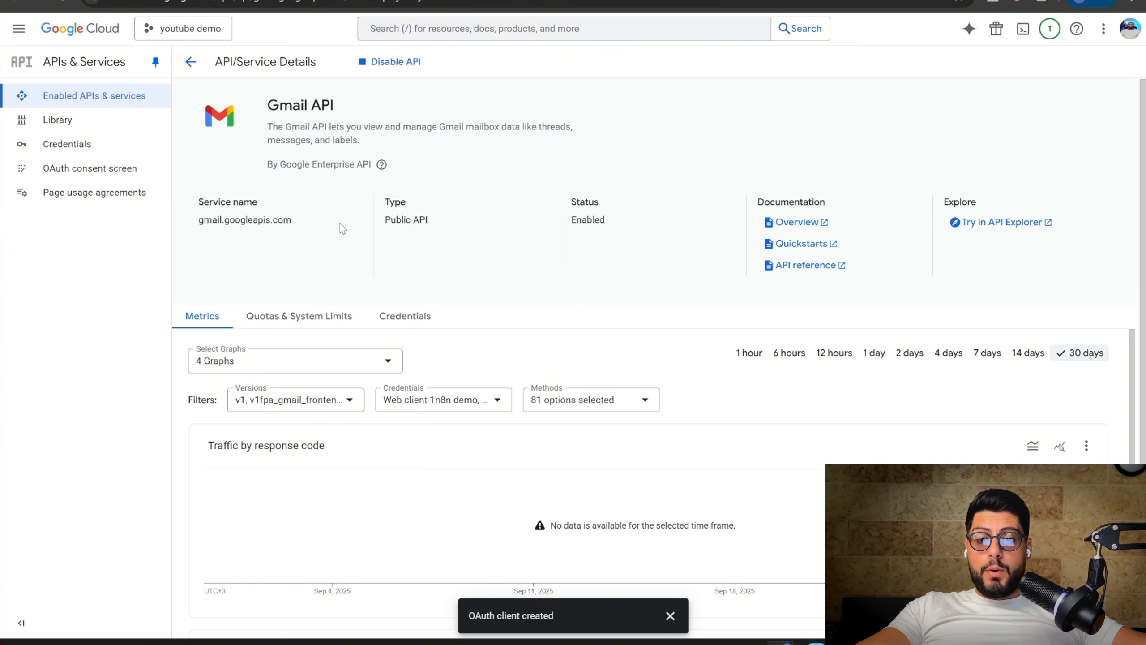
{"action": "left_click", "coordinate": [478, 31]}
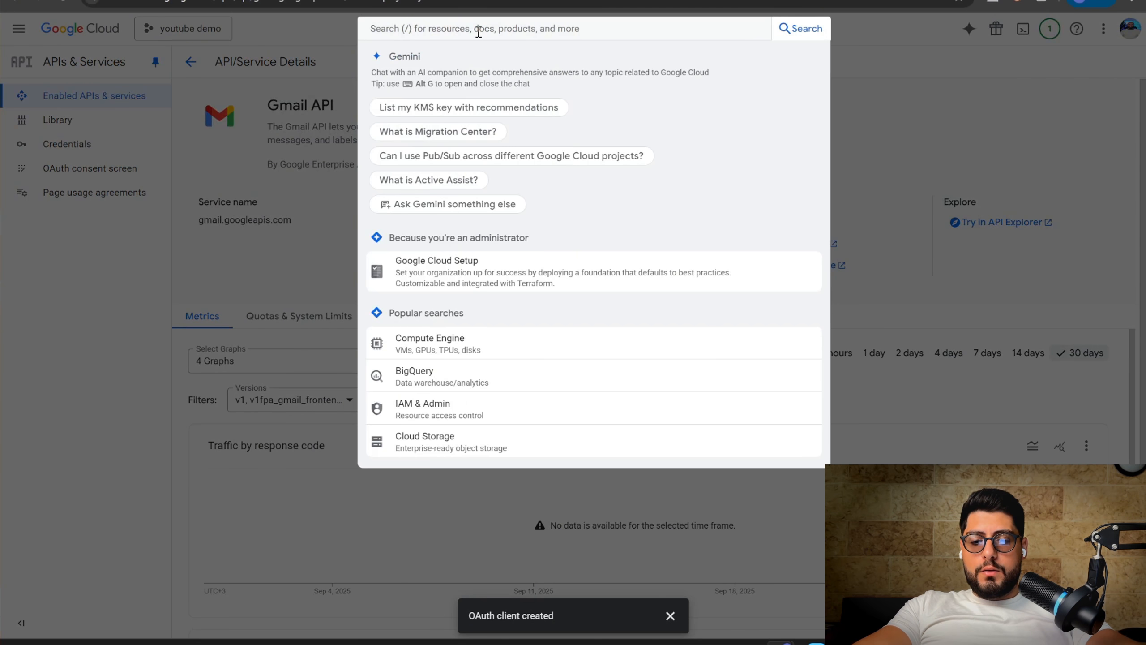
{"action": "type", "text": "googh"}
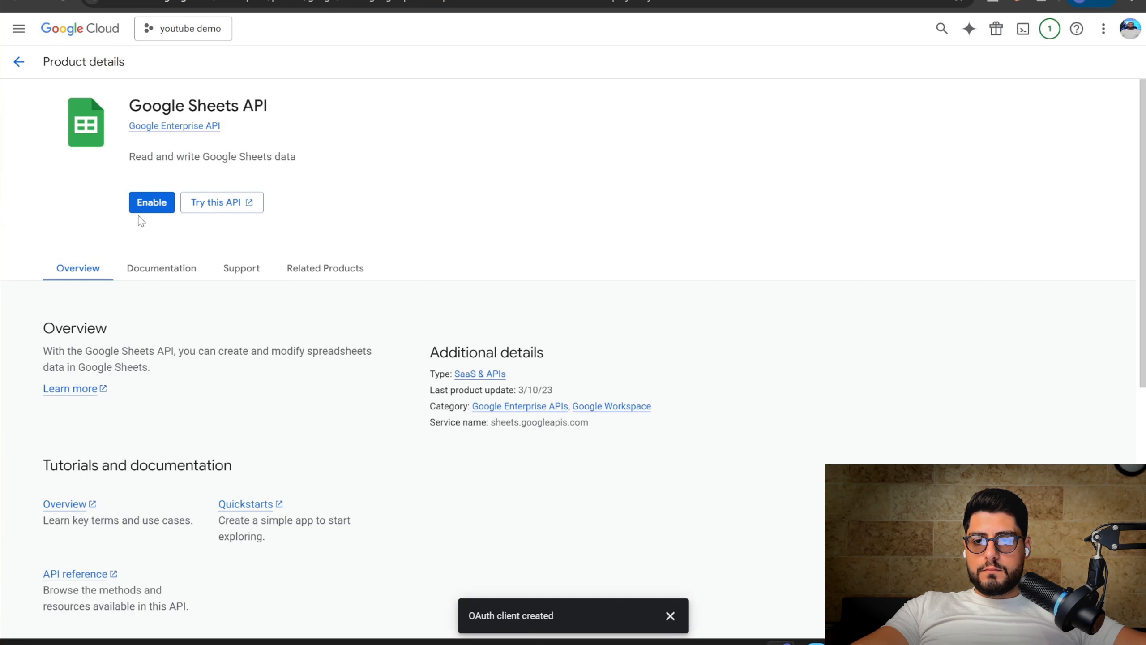
Enable the Google Sheets API, then search 'google drive' and enable the Google Drive API
{"action": "left_click", "coordinate": [144, 205]}
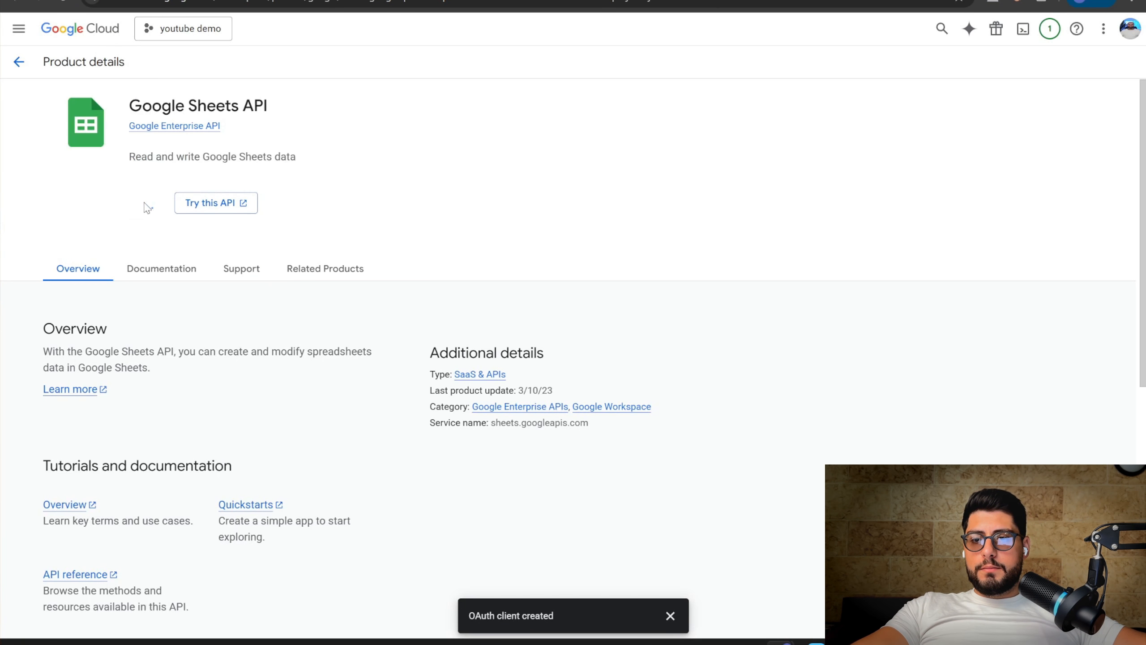
{"action": "left_click", "coordinate": [417, 29]}
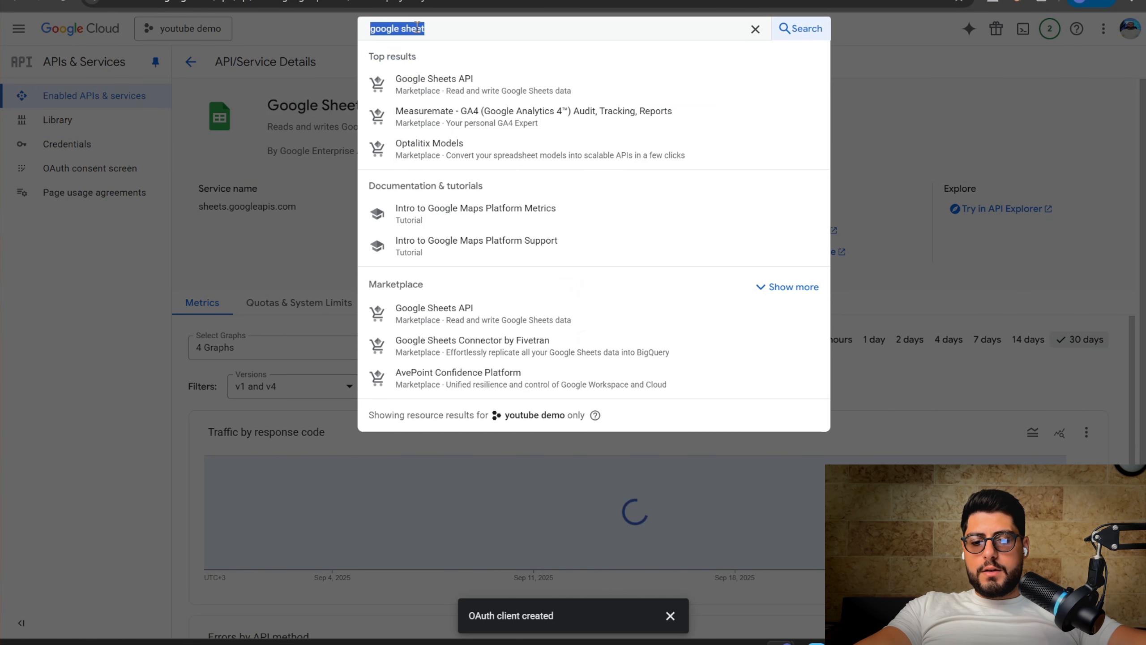
{"action": "type", "text": "google dri"}
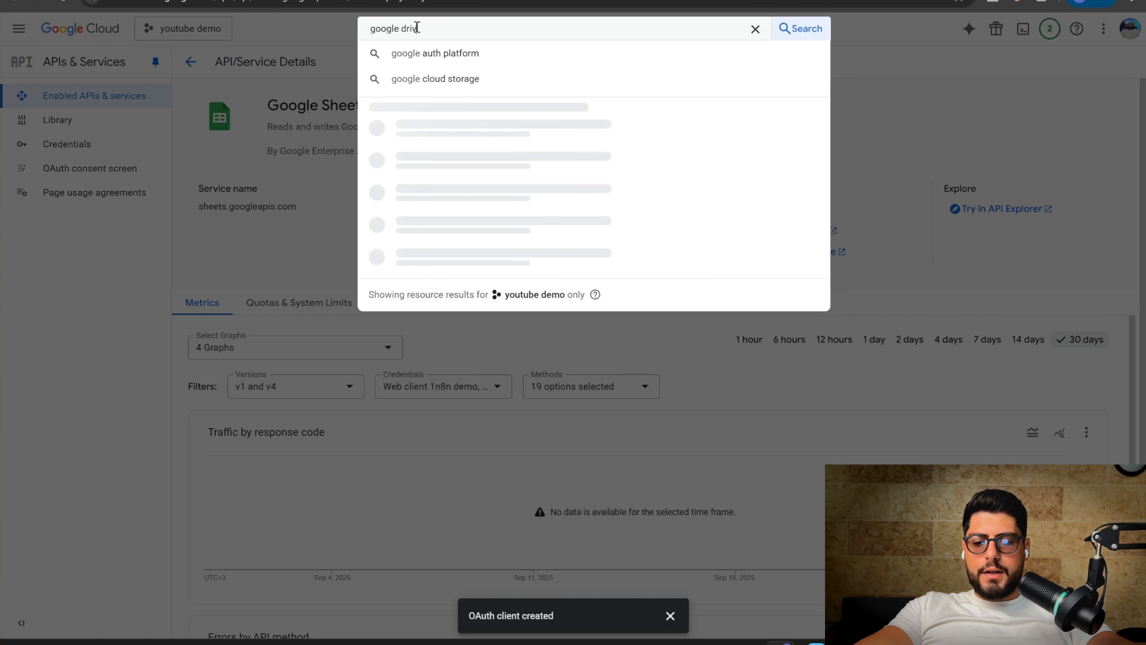
{"action": "type", "text": "ve"}
{"action": "left_click", "coordinate": [427, 90]}
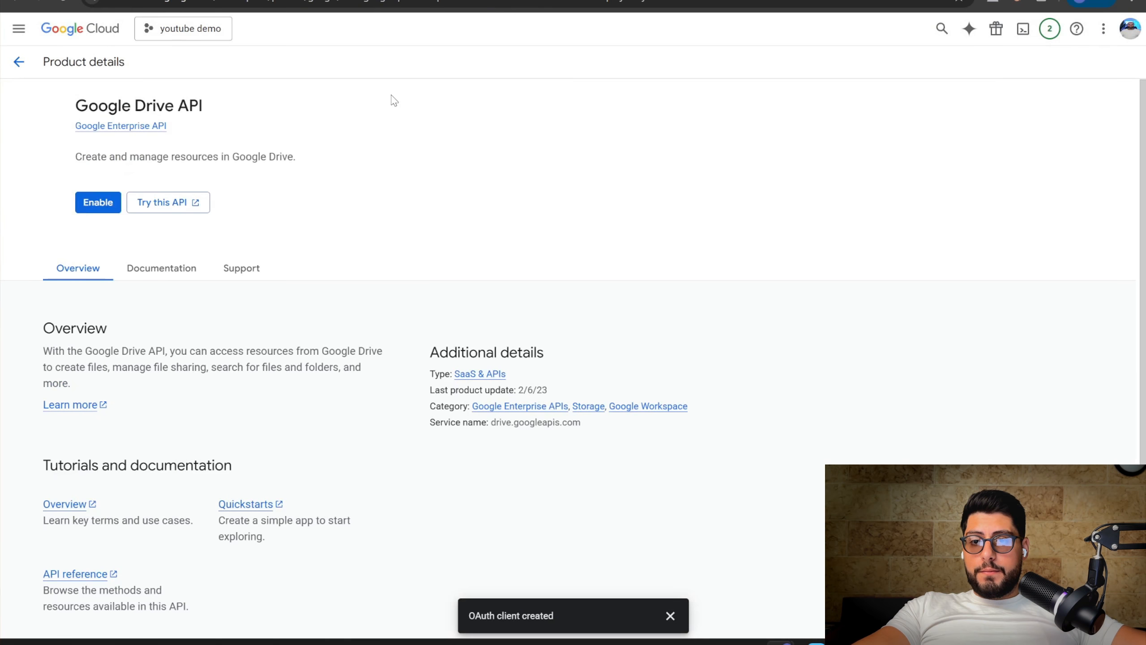
{"action": "left_click", "coordinate": [144, 208]}
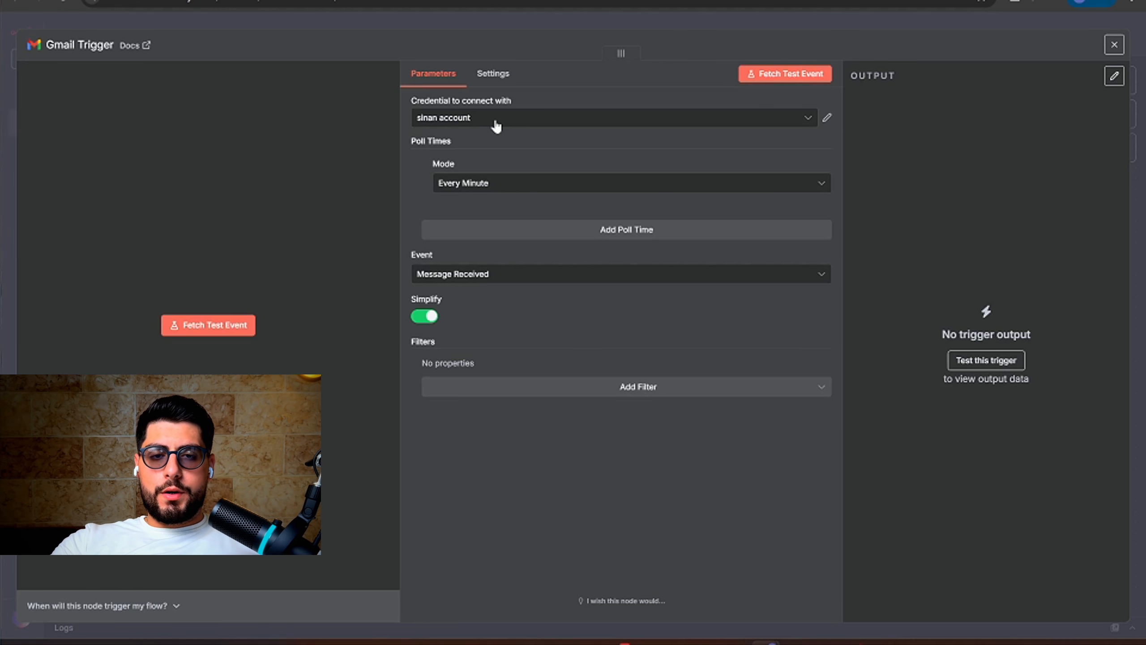
Reopen the Gmail Trigger node and run Fetch Test Event, which finds no Gmail data
{"action": "key", "text": "Escape"}
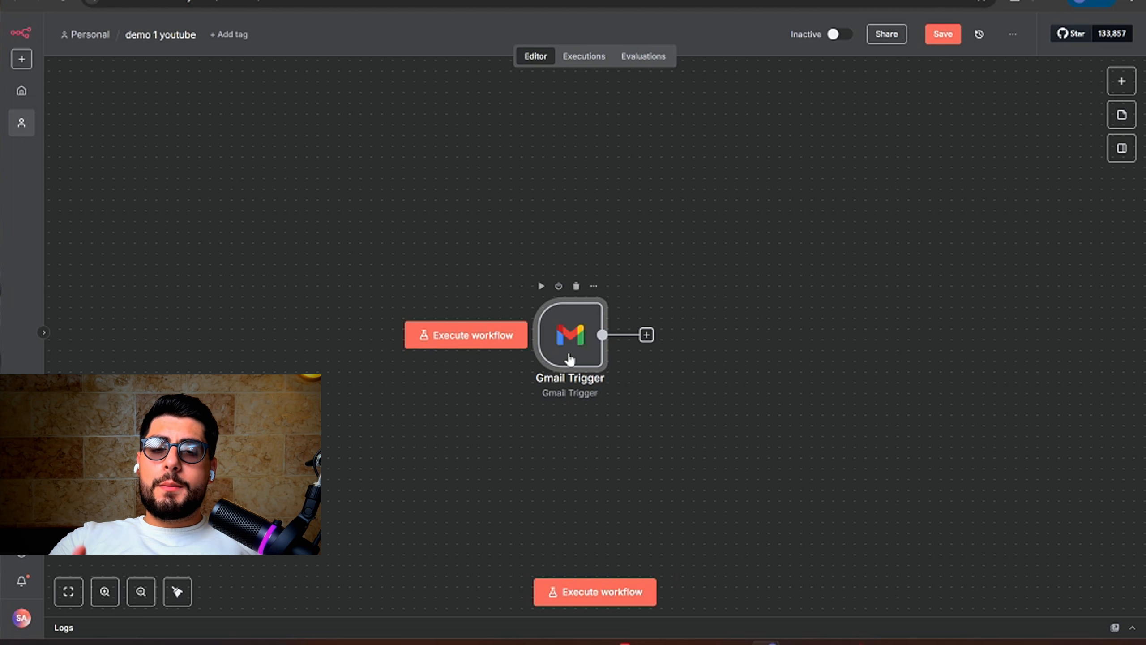
{"action": "double_click", "coordinate": [568, 359]}
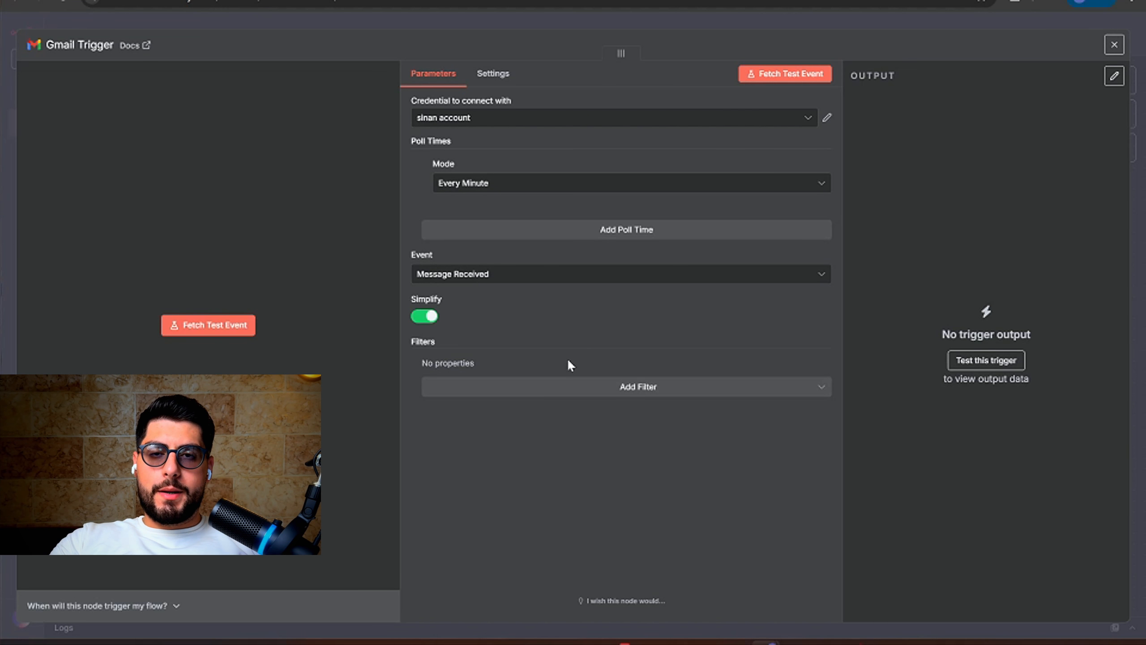
{"action": "left_click", "coordinate": [217, 327]}
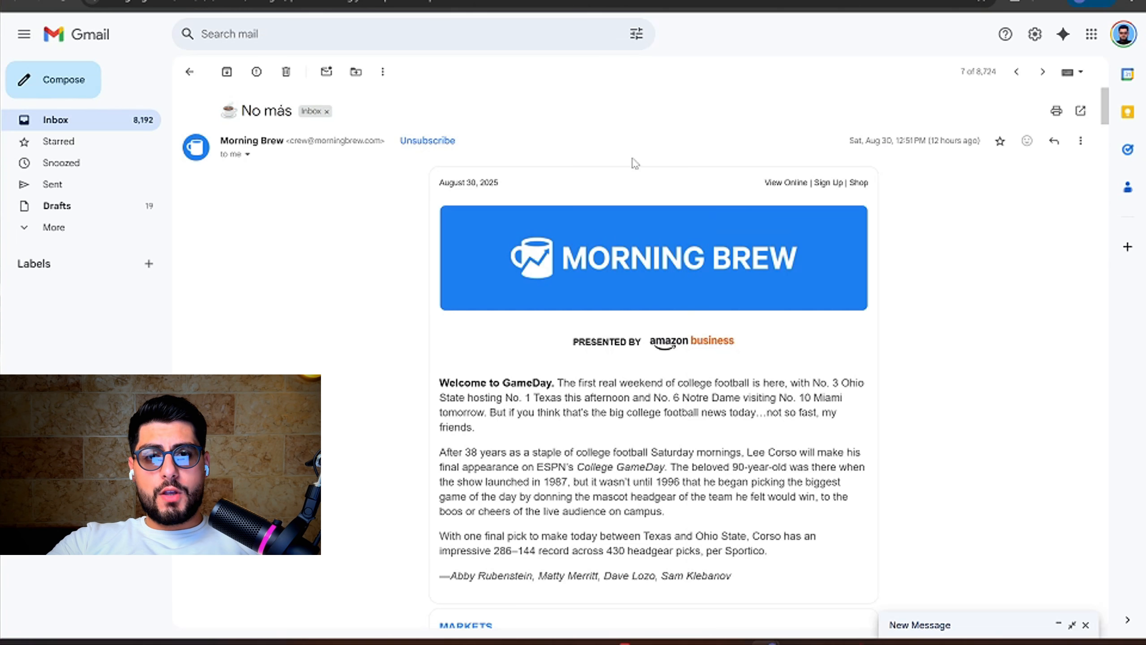
Send an email to your own address with subject 'complaint' and body 'i hate this'
{"action": "left_click", "coordinate": [39, 86]}
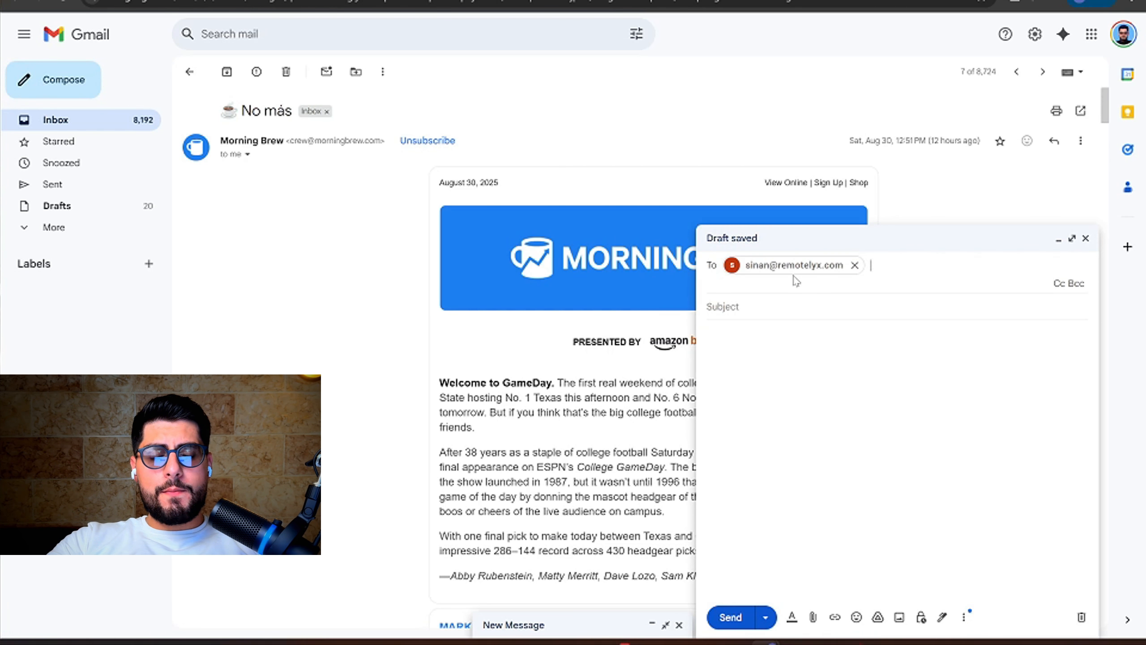
{"action": "left_click", "coordinate": [774, 313]}
{"action": "type", "text": "complaint"}
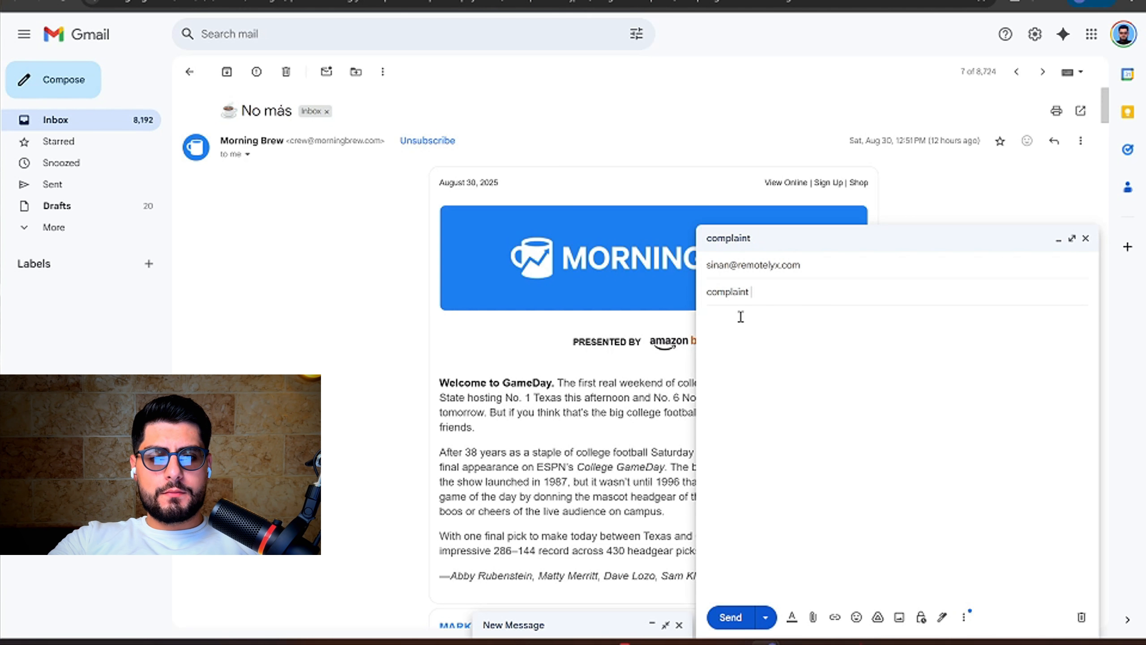
{"action": "type", "text": "i hate this"}
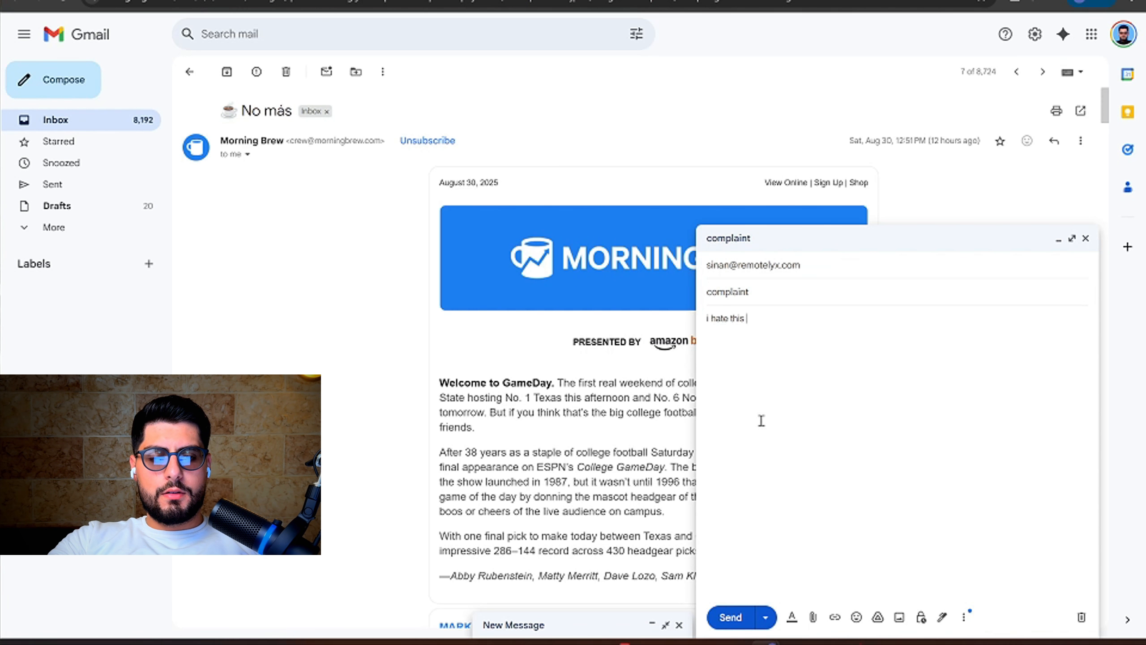
{"action": "left_click", "coordinate": [731, 616]}
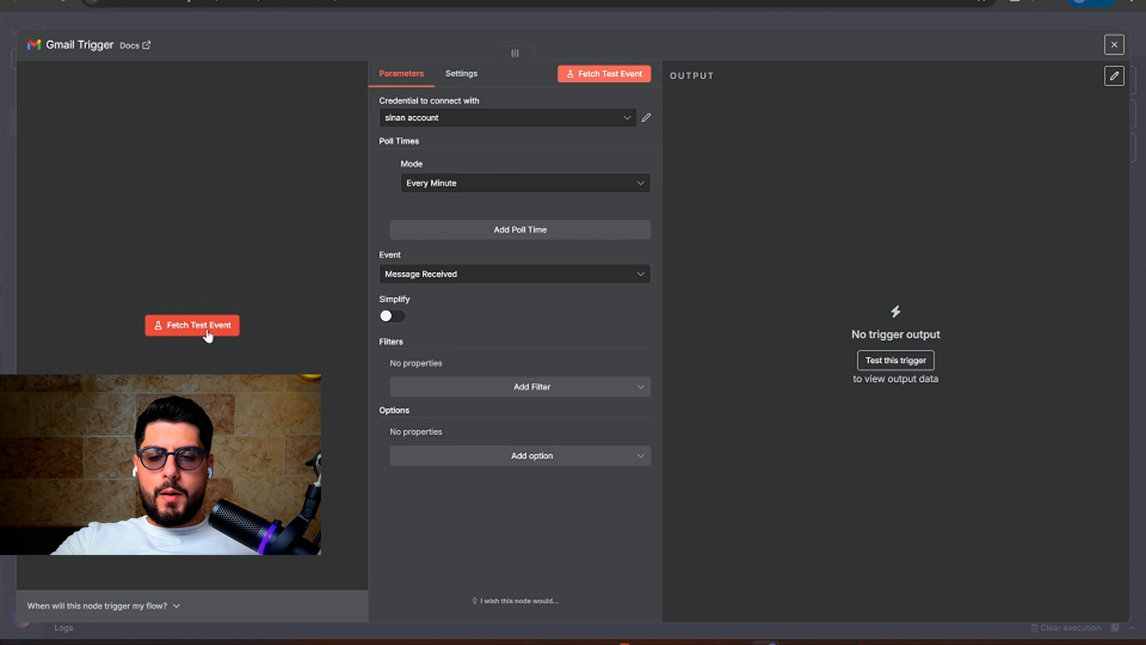
Fetch the complaint email as the Gmail Trigger's test output, review its schema, and return to the canvas
{"action": "left_click", "coordinate": [208, 334]}
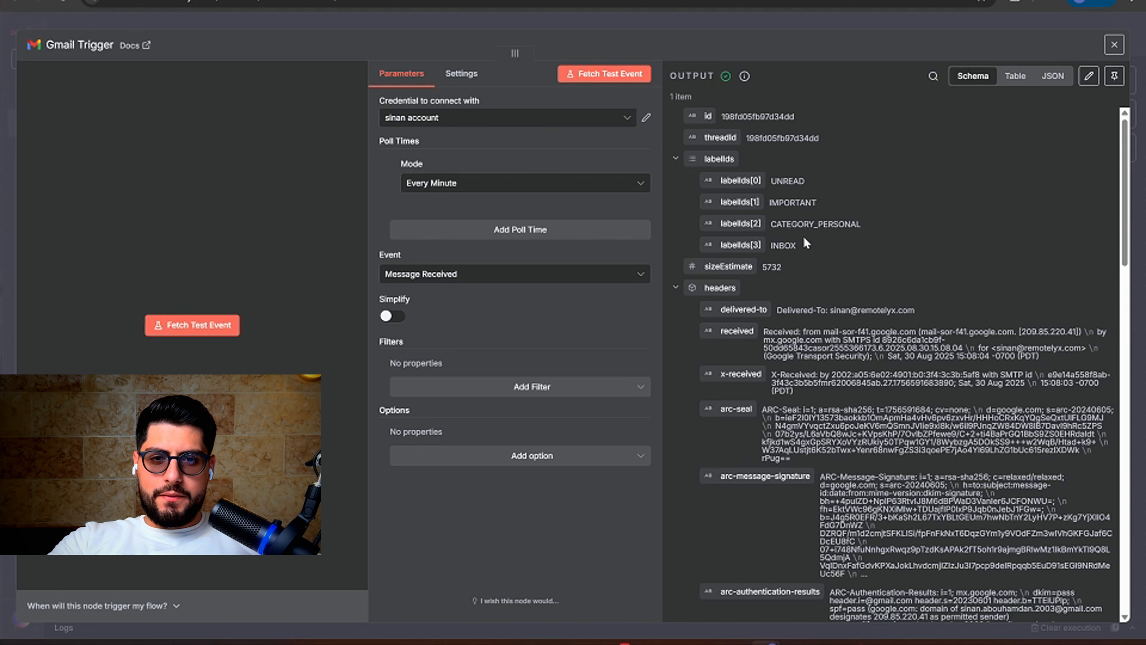
{"action": "mouse_move", "coordinate": [496, 48]}
{"action": "left_mouse_down"}
{"action": "mouse_move", "coordinate": [526, 49]}
{"action": "mouse_move", "coordinate": [479, 49]}
{"action": "left_mouse_up"}
{"action": "left_click_drag", "start_coordinate": [640, 204], "coordinate": [663, 207]}
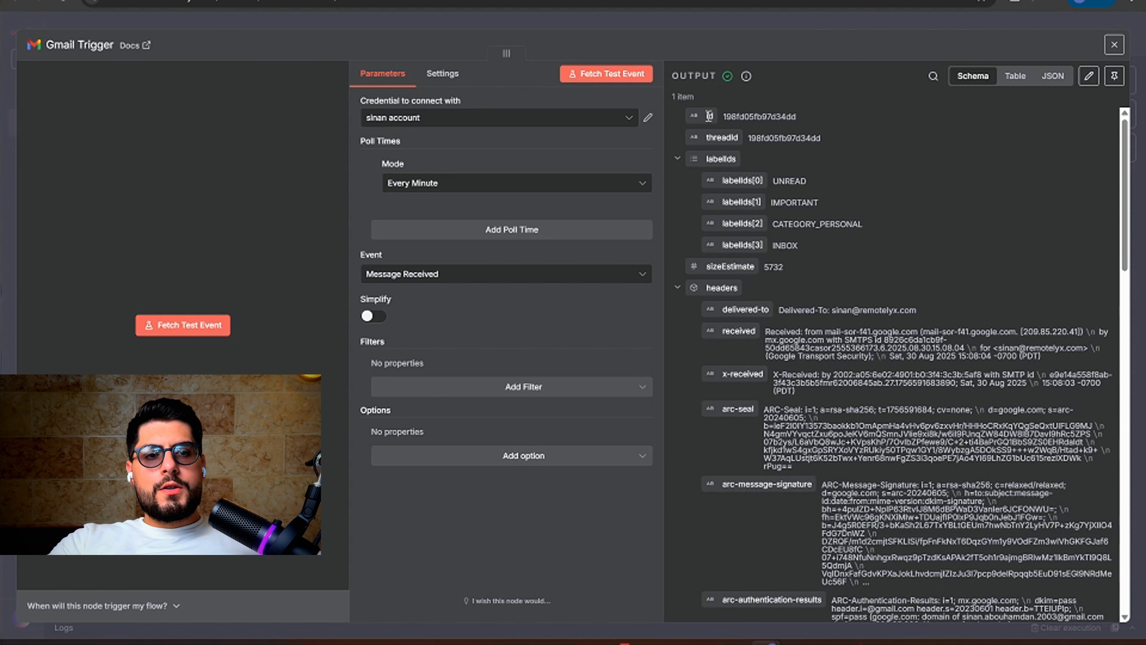
{"action": "scroll", "coordinate": [758, 285], "scroll_direction": "down", "scroll_amount": 10}
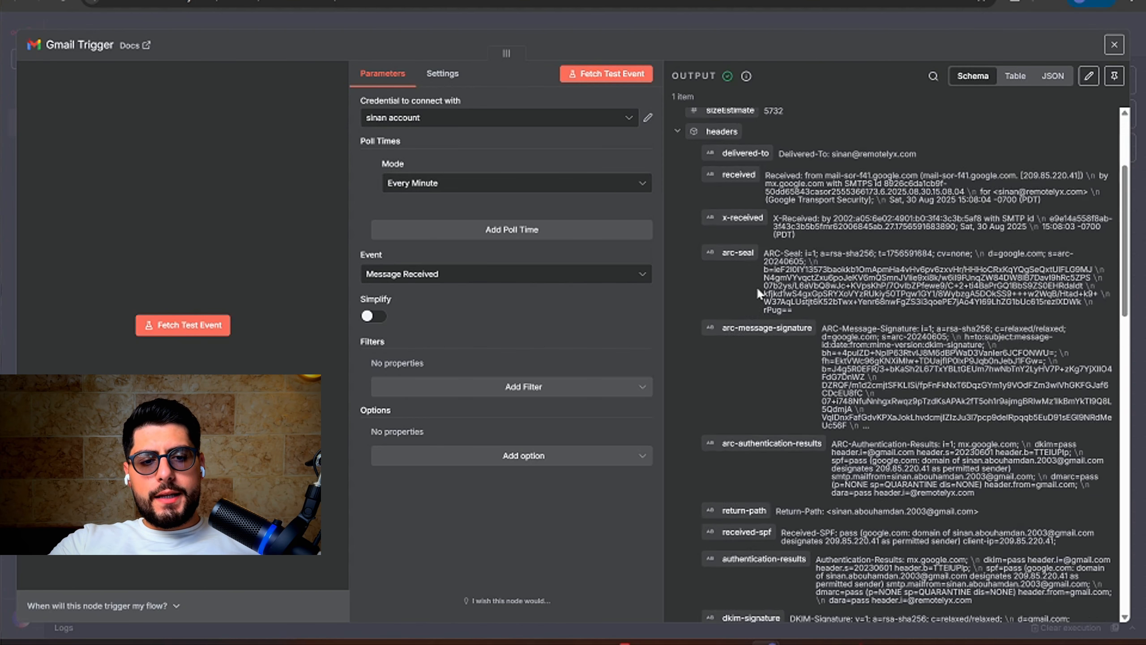
{"action": "scroll", "coordinate": [757, 287], "scroll_direction": "down", "scroll_amount": 5}
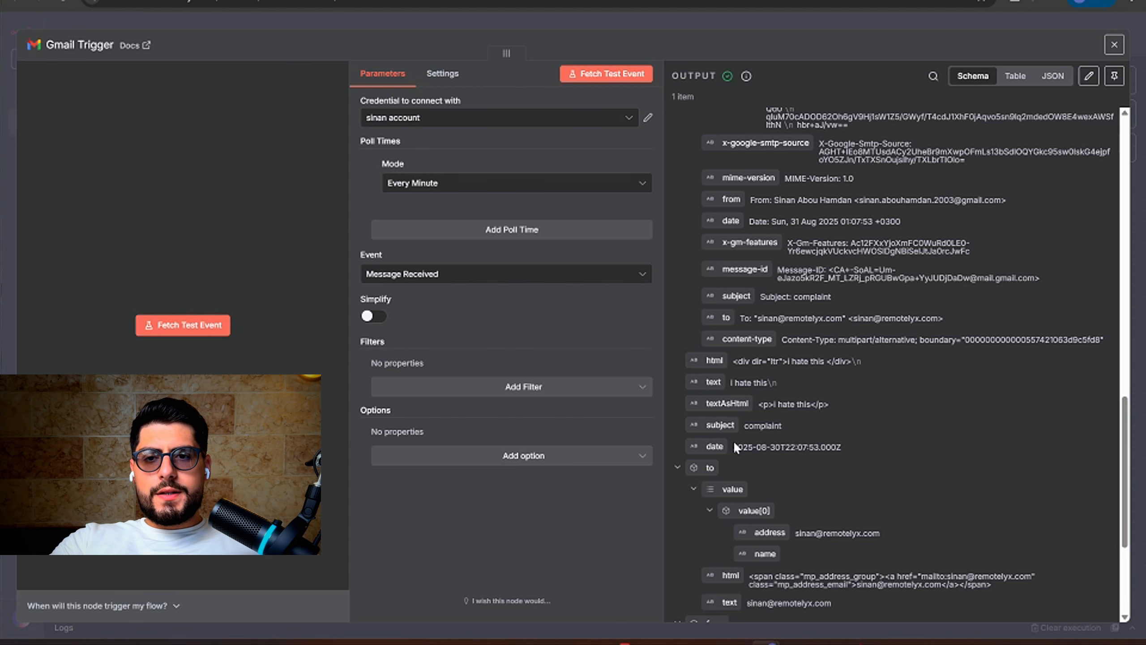
{"action": "left_click", "coordinate": [622, 23]}
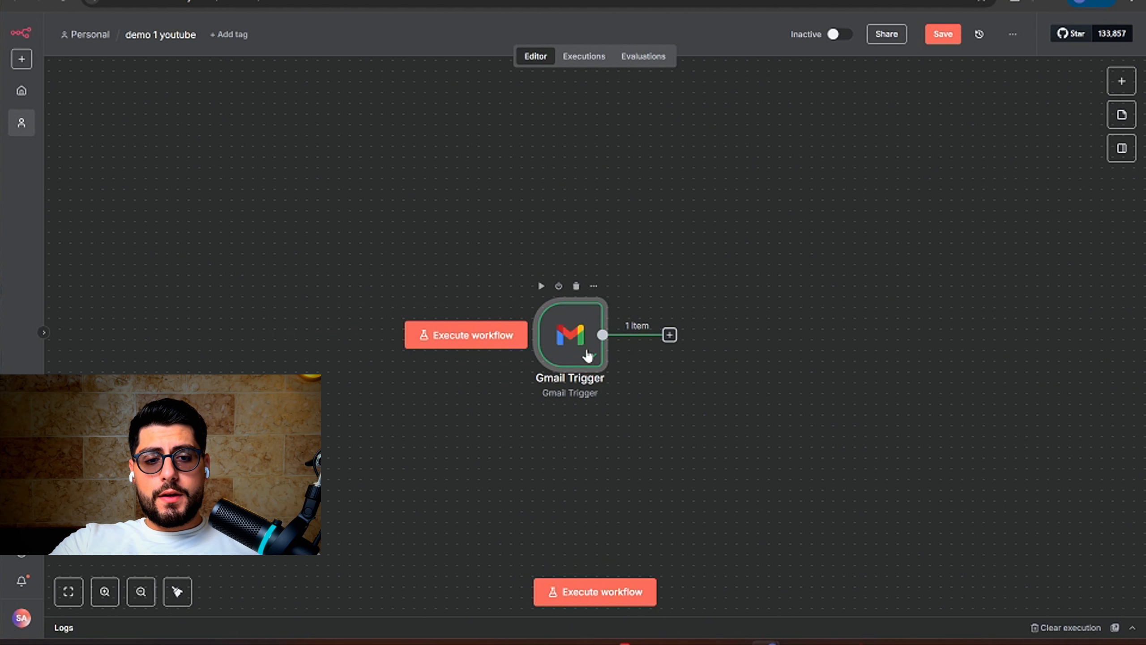
Search nodes for 'open' and add OpenAI's 'Message a model' text action to the workflow
{"action": "left_click_drag", "start_coordinate": [669, 334], "coordinate": [699, 343]}
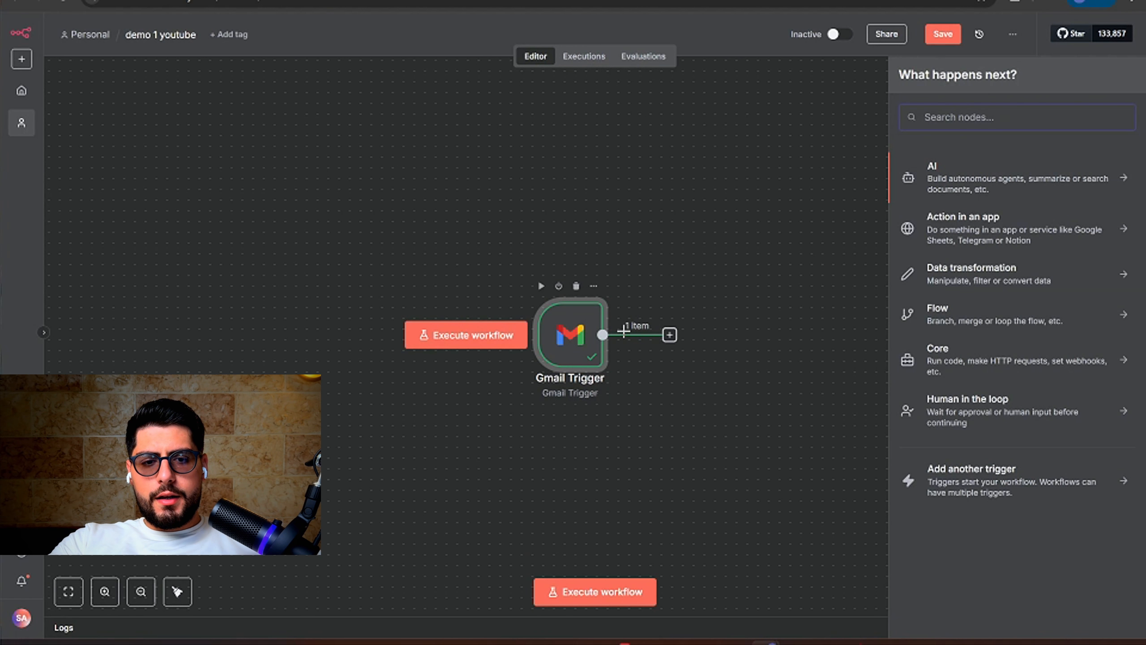
{"action": "left_click", "coordinate": [644, 382]}
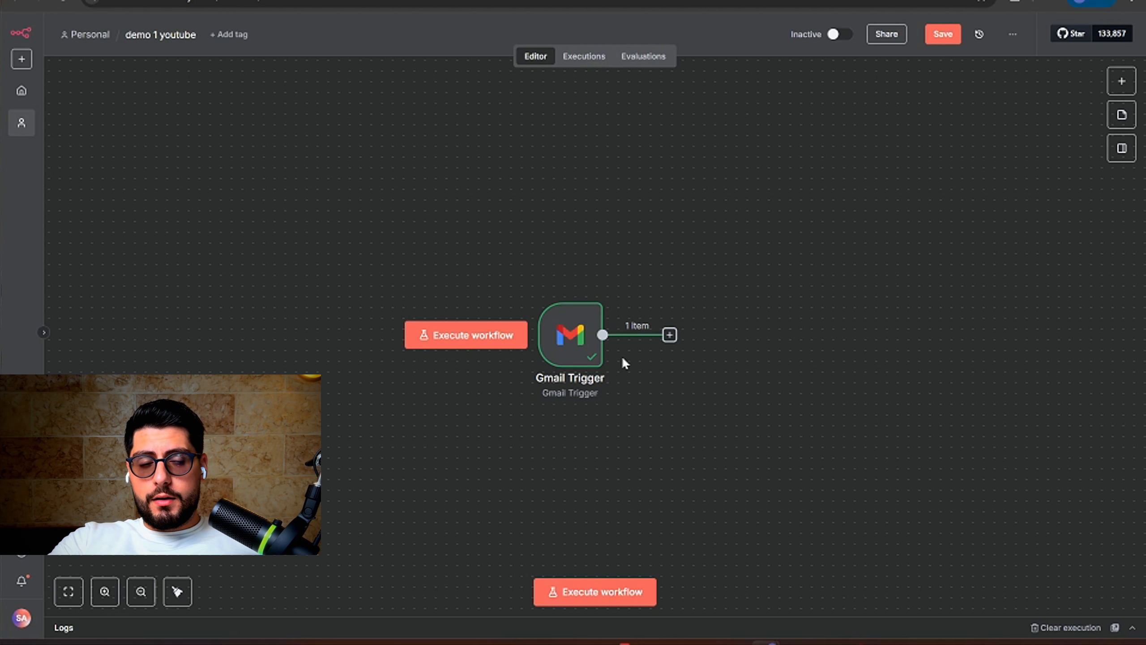
{"action": "left_click", "coordinate": [1121, 81]}
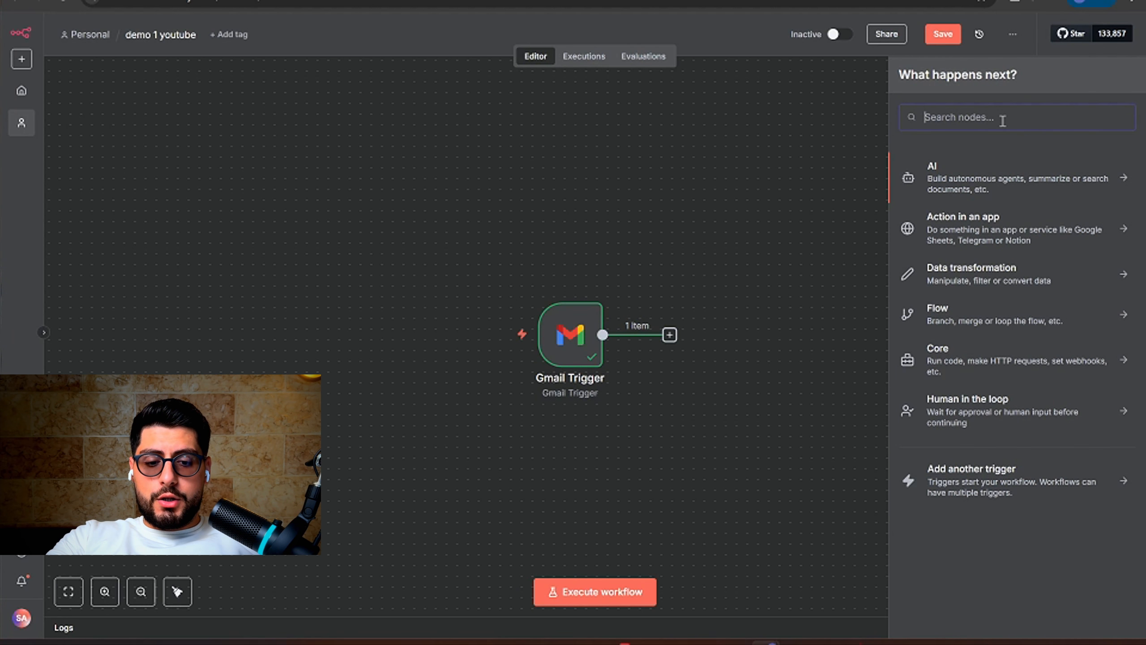
{"action": "type", "text": "open"}
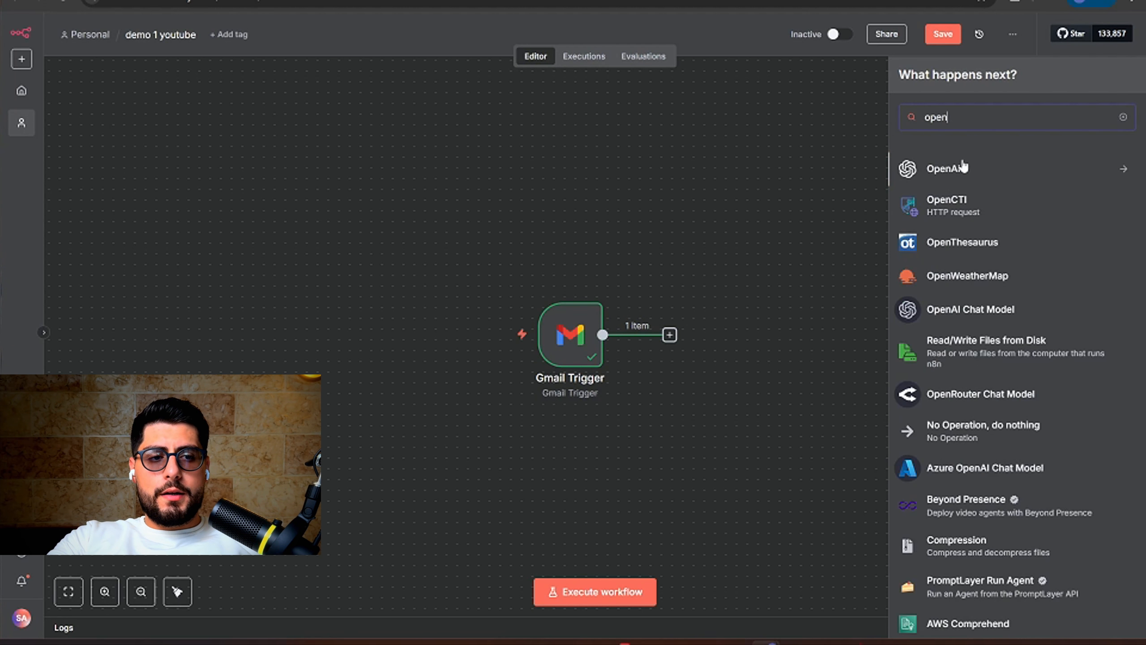
{"action": "left_click", "coordinate": [962, 167]}
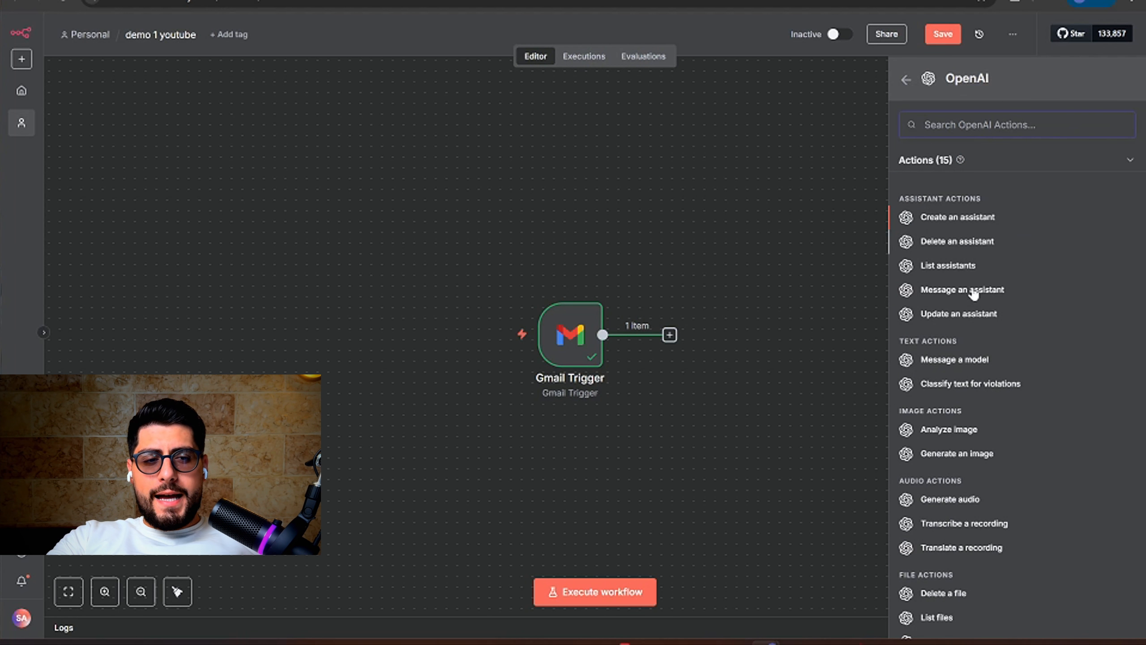
{"action": "scroll", "coordinate": [964, 360], "scroll_direction": "down", "scroll_amount": 2}
{"action": "scroll", "coordinate": [964, 360], "scroll_direction": "up", "scroll_amount": 2}
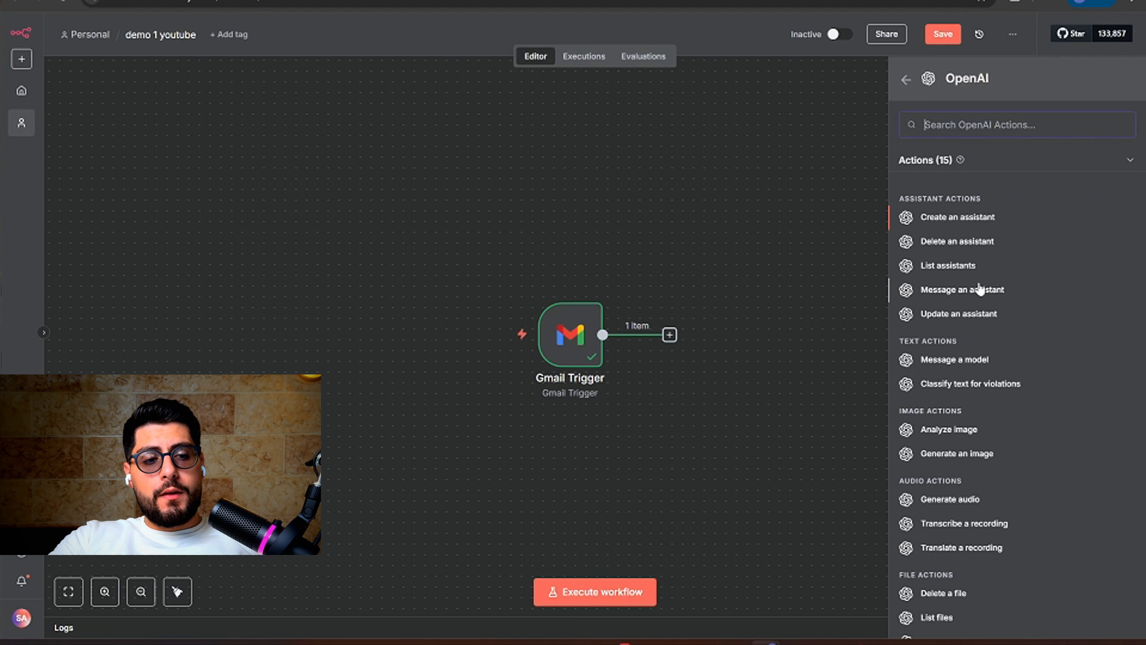
{"action": "left_click", "coordinate": [976, 361]}
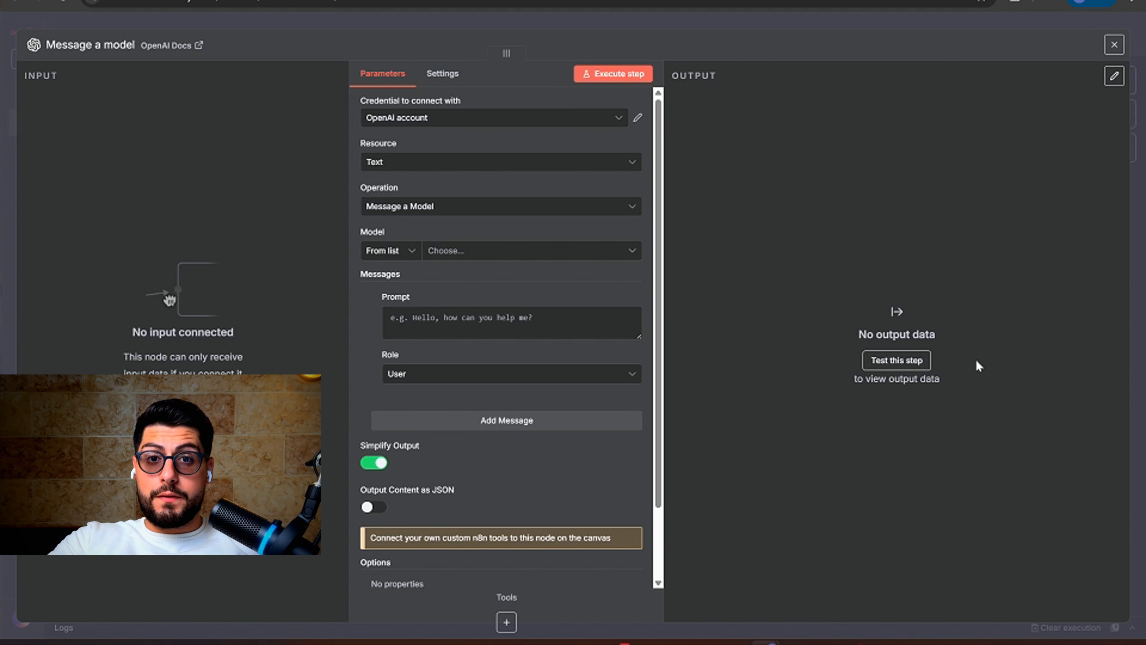
Arrange the Gmail Trigger and Message a model nodes side by side on the canvas
{"action": "left_click", "coordinate": [652, 25]}
{"action": "left_click_drag", "start_coordinate": [742, 415], "coordinate": [805, 308]}
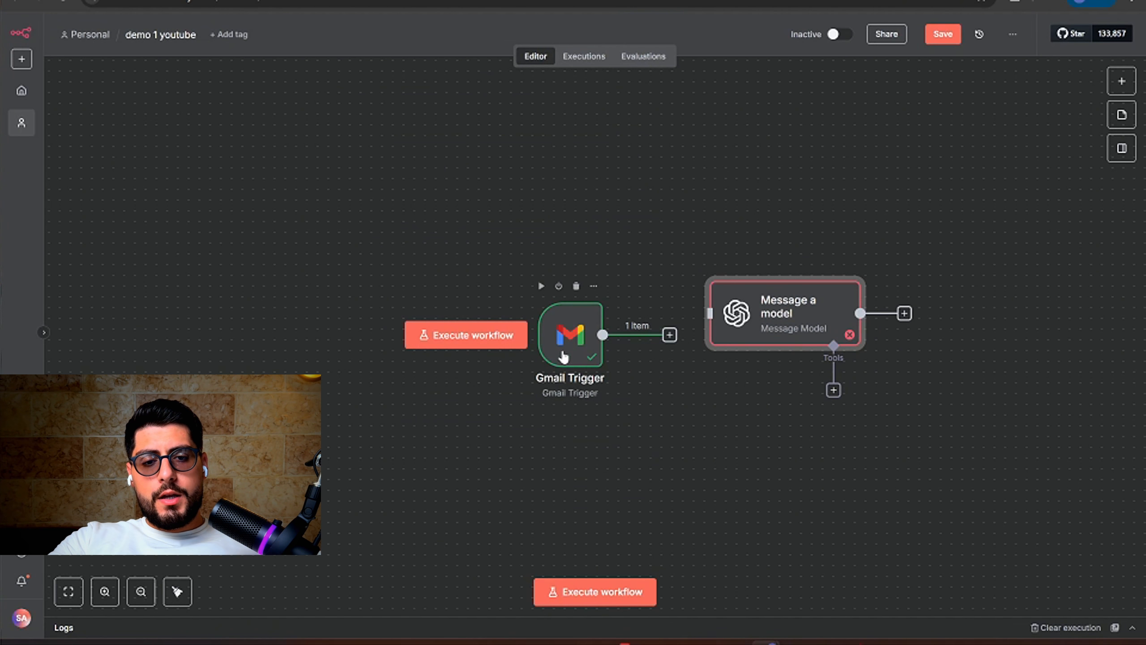
{"action": "left_click_drag", "start_coordinate": [547, 320], "coordinate": [493, 299]}
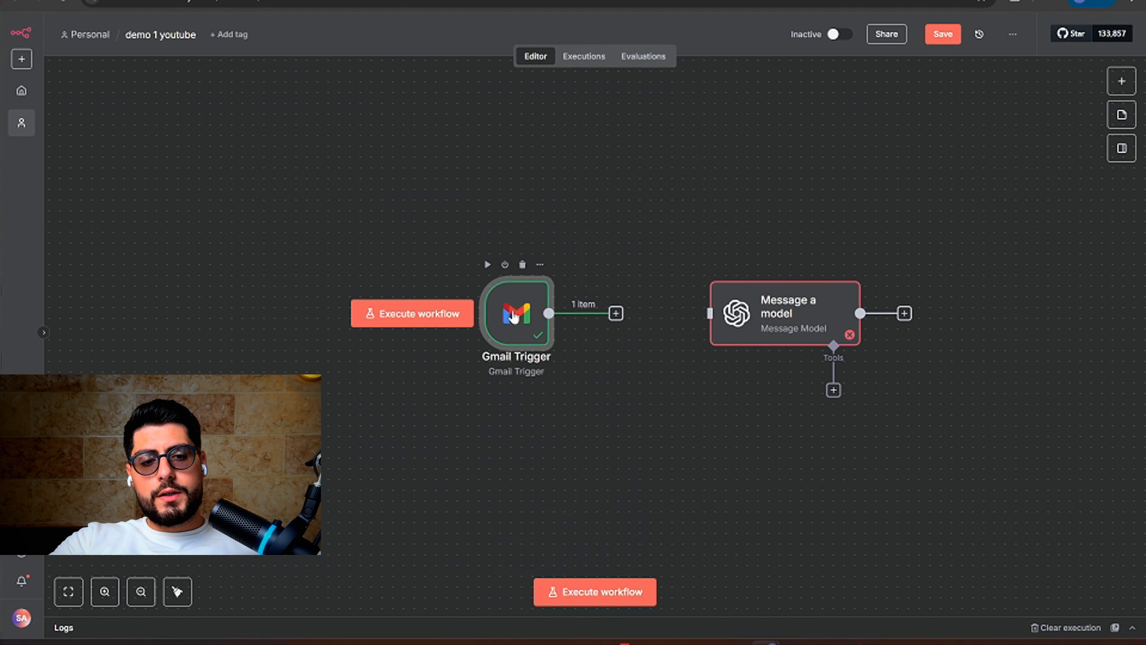
{"action": "left_click_drag", "start_coordinate": [762, 316], "coordinate": [731, 316]}
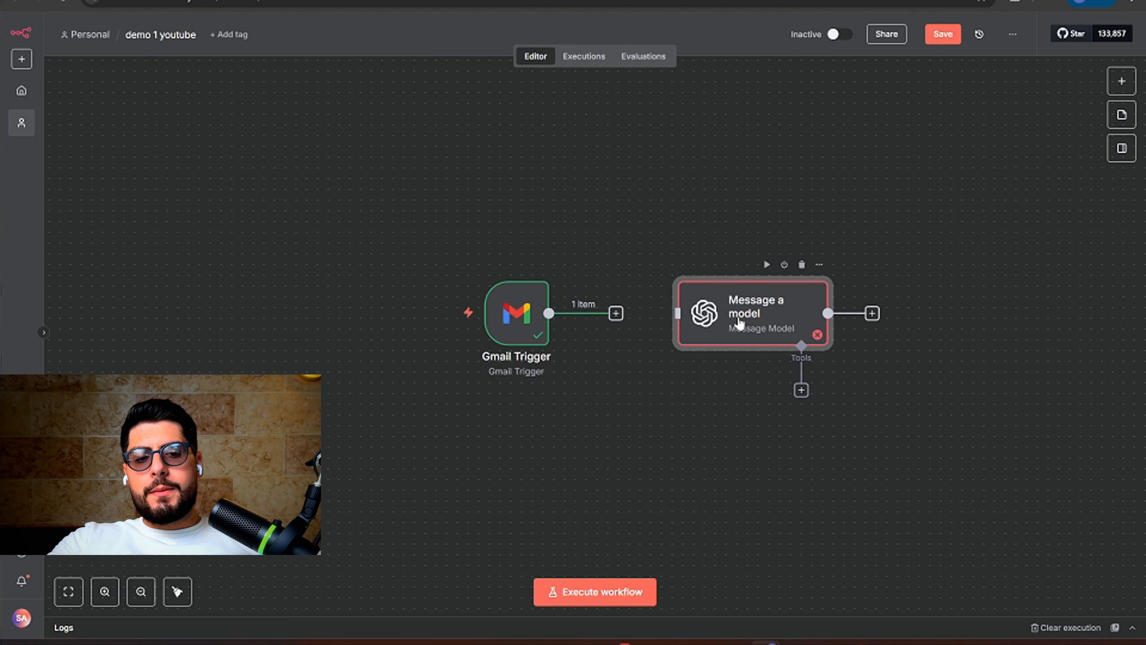
Check Message a model's empty input, then draw a connection out of the Gmail Trigger
{"action": "double_click", "coordinate": [722, 321]}
{"action": "left_click_drag", "start_coordinate": [506, 53], "coordinate": [545, 53]}
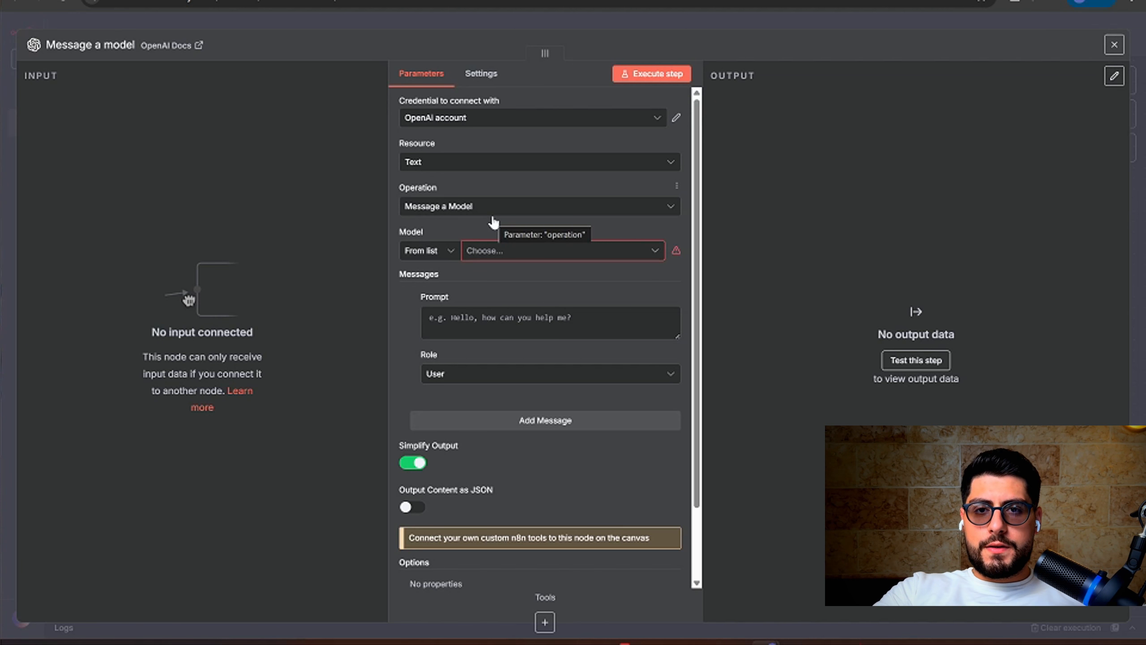
{"action": "left_click", "coordinate": [480, 13]}
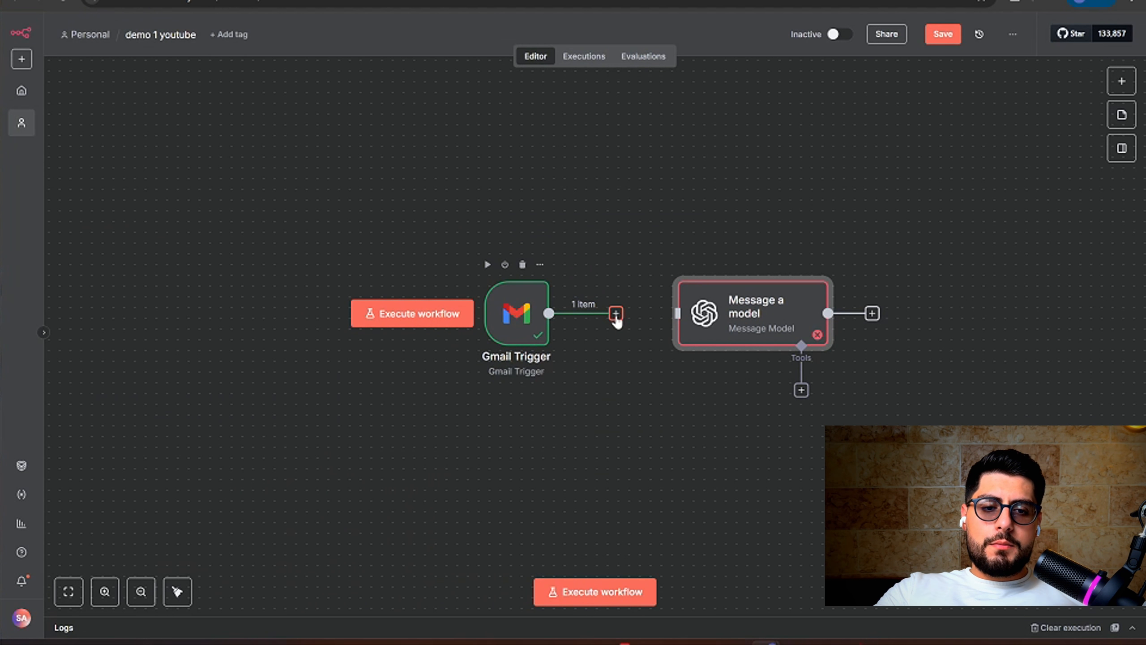
{"action": "left_click_drag", "start_coordinate": [615, 314], "coordinate": [643, 323]}
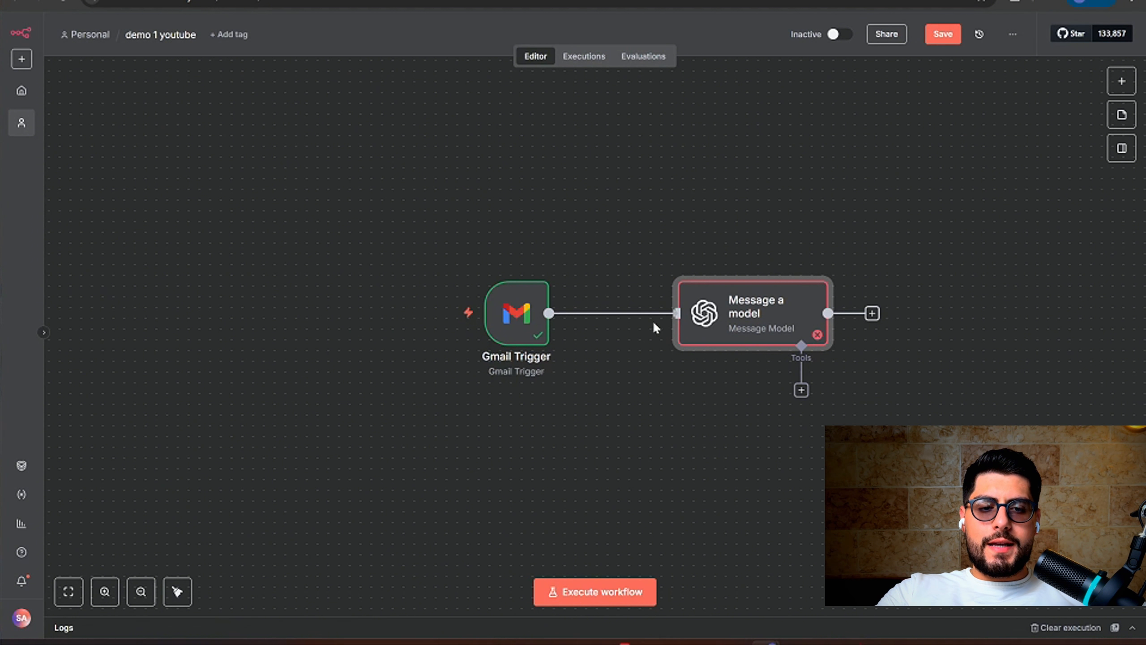
Attach the Gmail Trigger link to Message a model and reopen it with the email as input
{"action": "left_click_drag", "start_coordinate": [643, 321], "coordinate": [673, 316]}
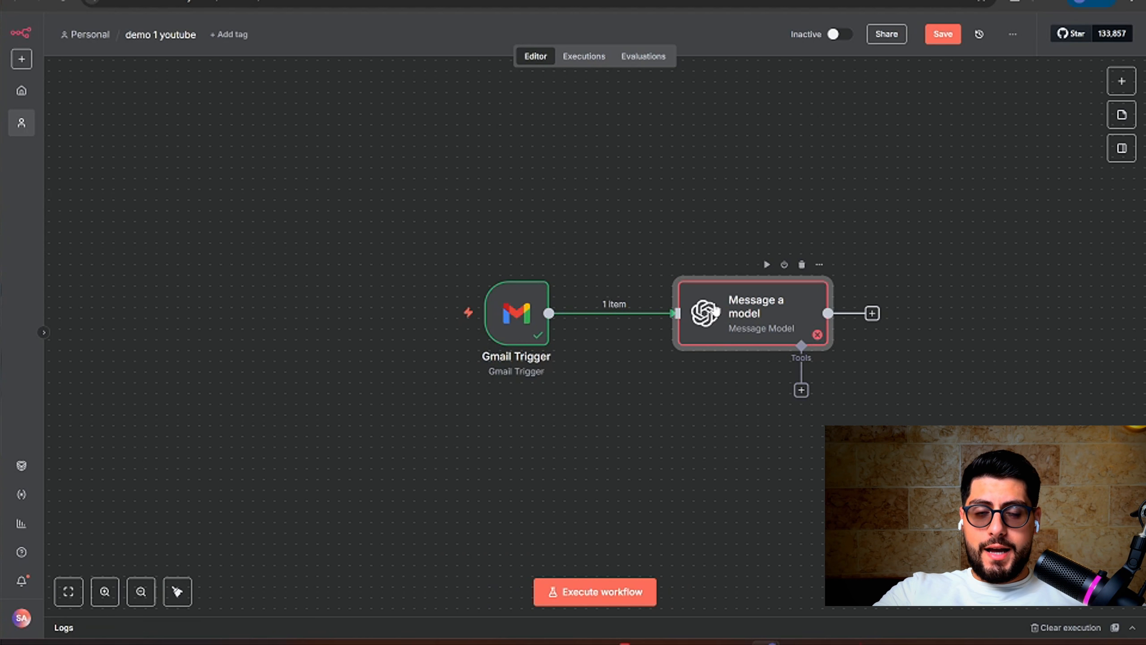
{"action": "double_click", "coordinate": [716, 311]}
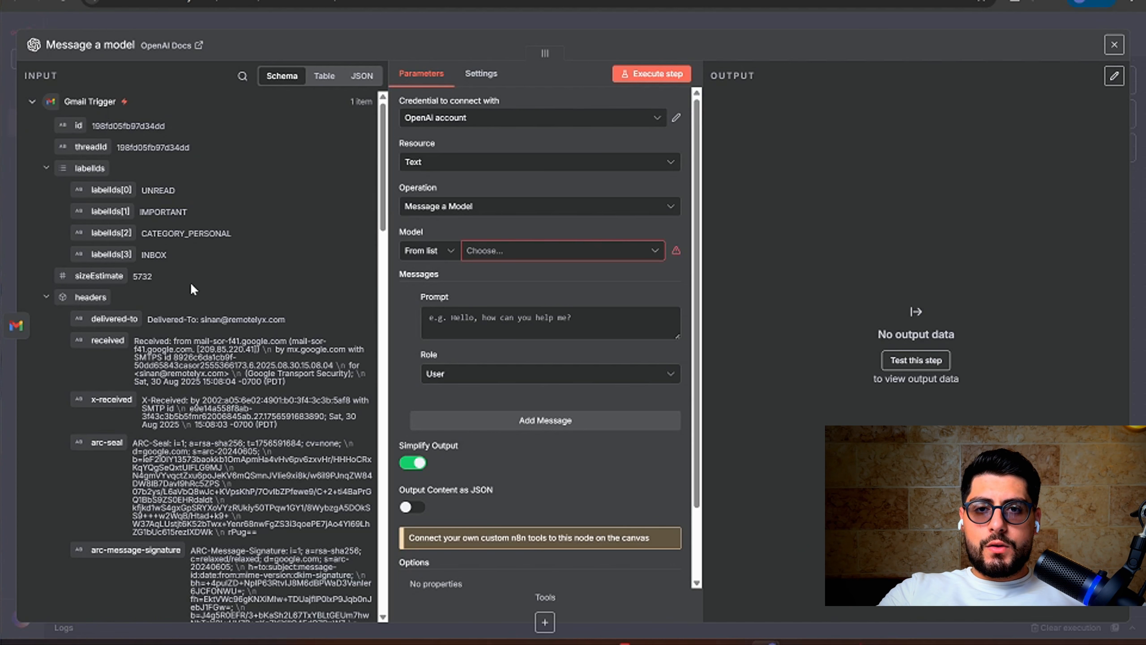
{"action": "left_click", "coordinate": [417, 16]}
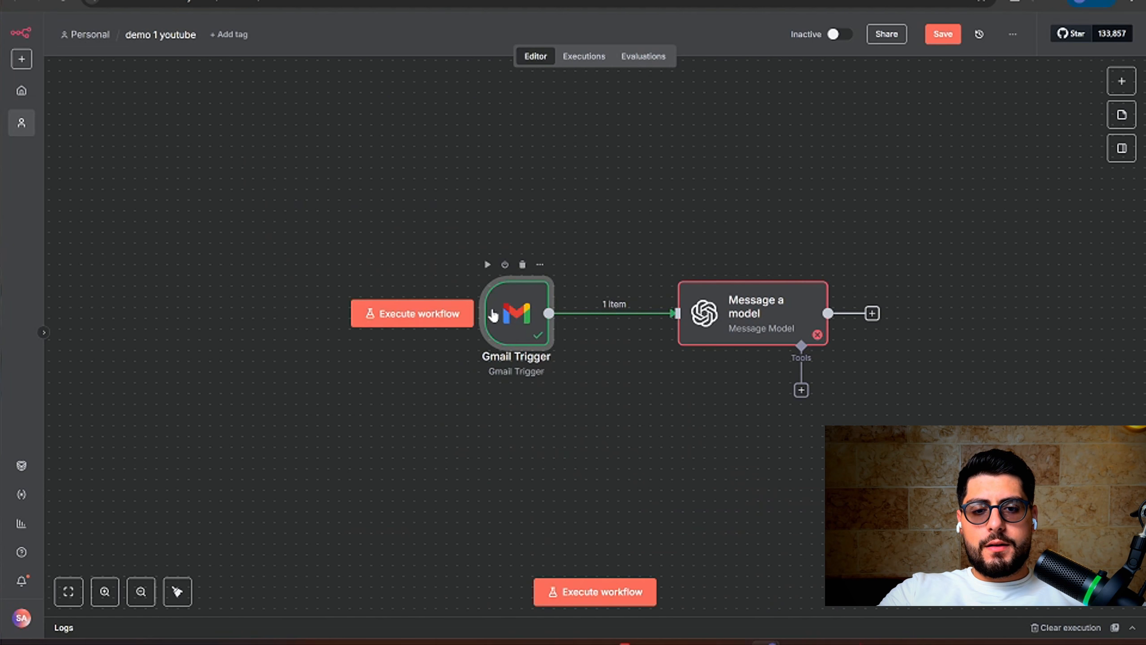
{"action": "double_click", "coordinate": [514, 316]}
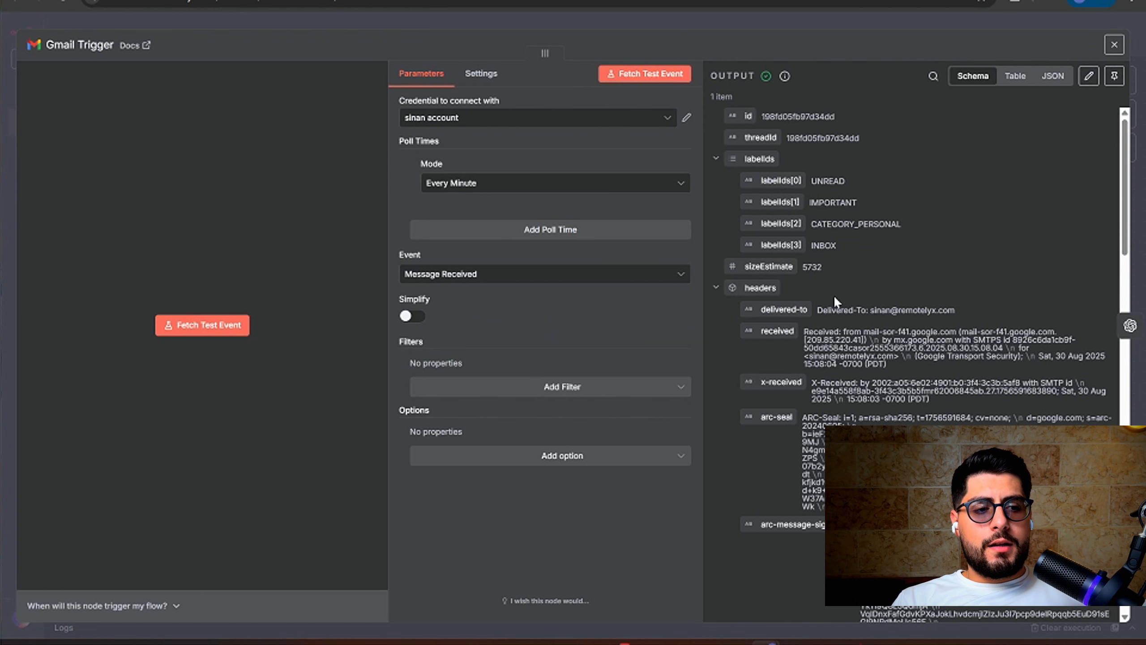
{"action": "left_click", "coordinate": [1129, 325]}
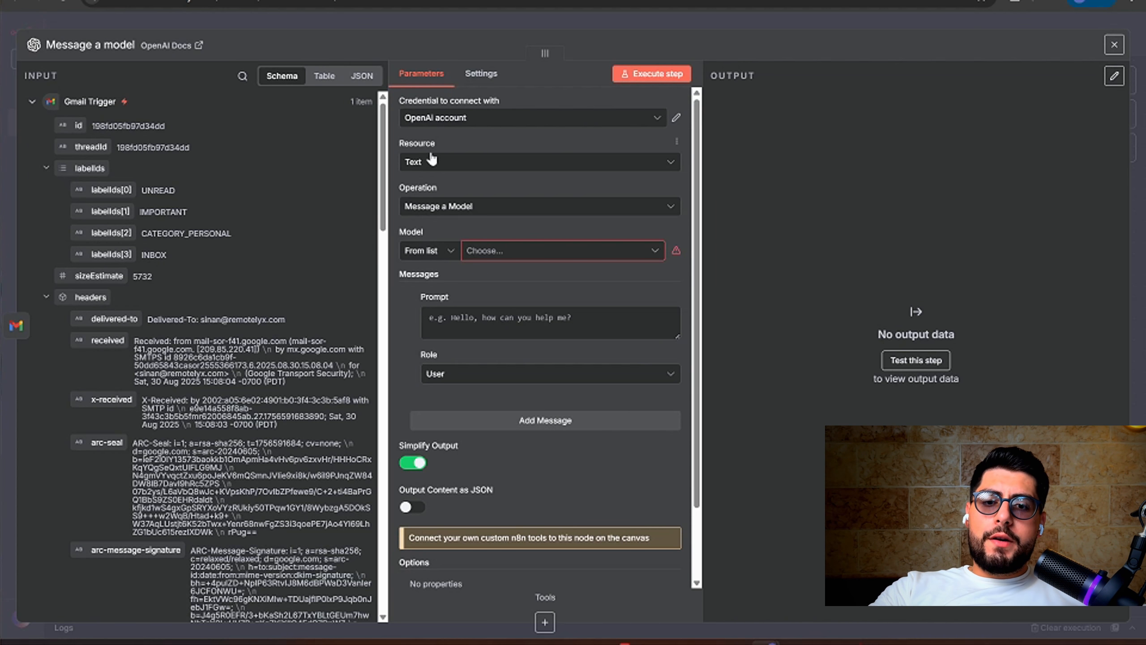
{"action": "left_click", "coordinate": [434, 163]}
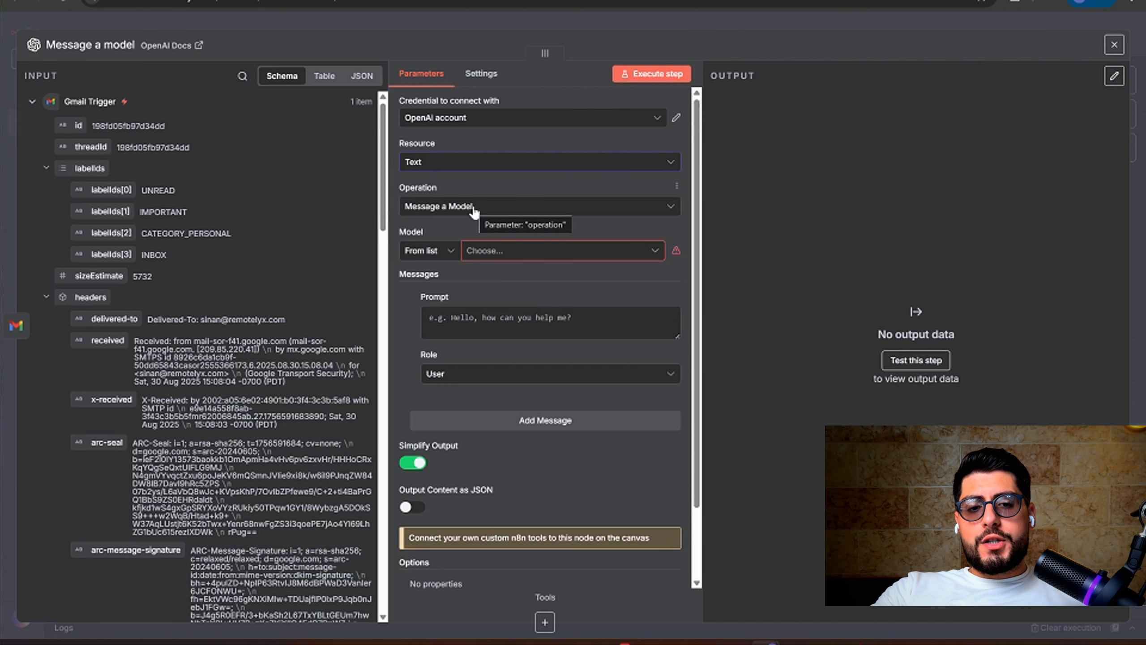
Select GPT-4.1 in the Model dropdown by searching '4.1'
{"action": "left_click", "coordinate": [500, 253]}
{"action": "type", "text": "4.1"}
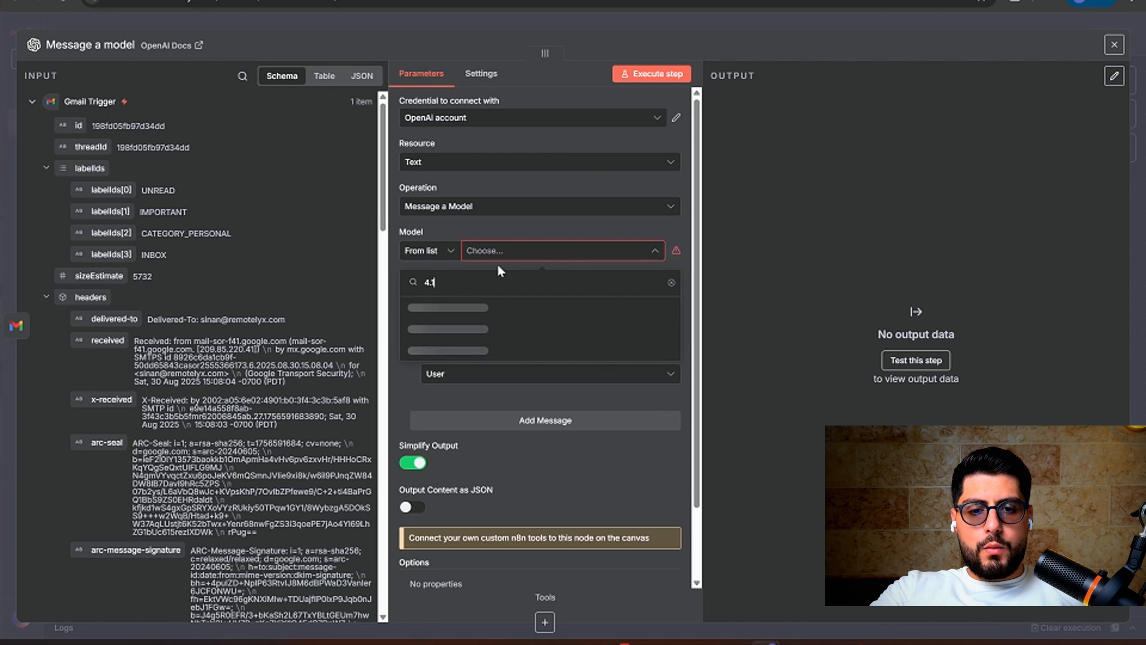
{"action": "key", "text": "Return"}
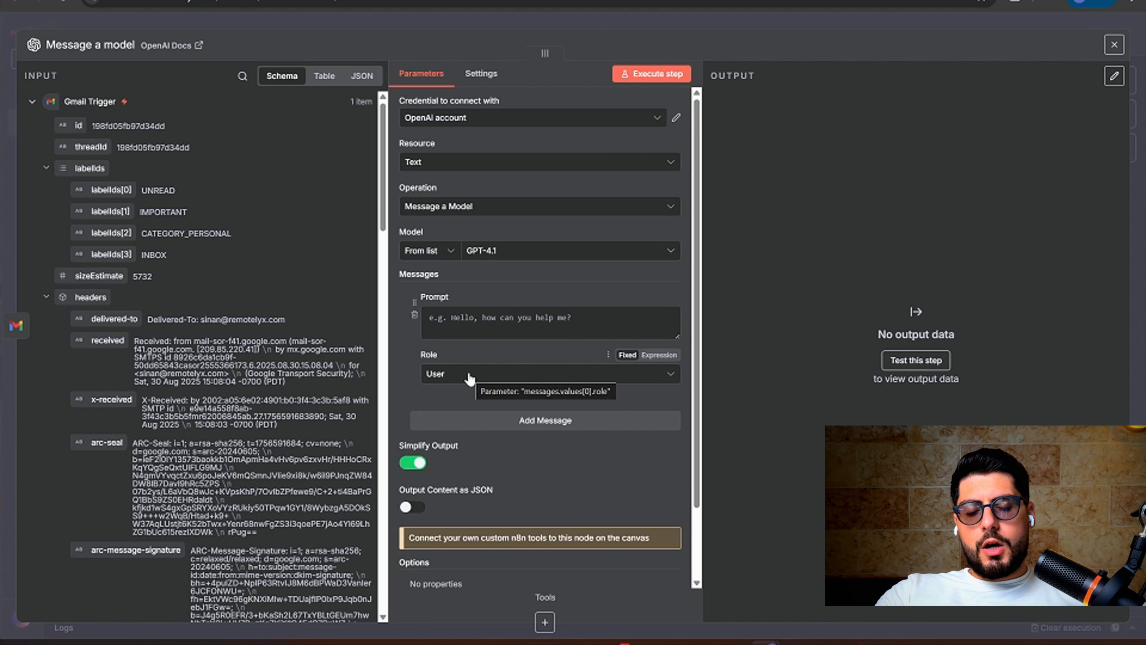
Add a second message below the User prompt and set its role to System
{"action": "left_click", "coordinate": [539, 422]}
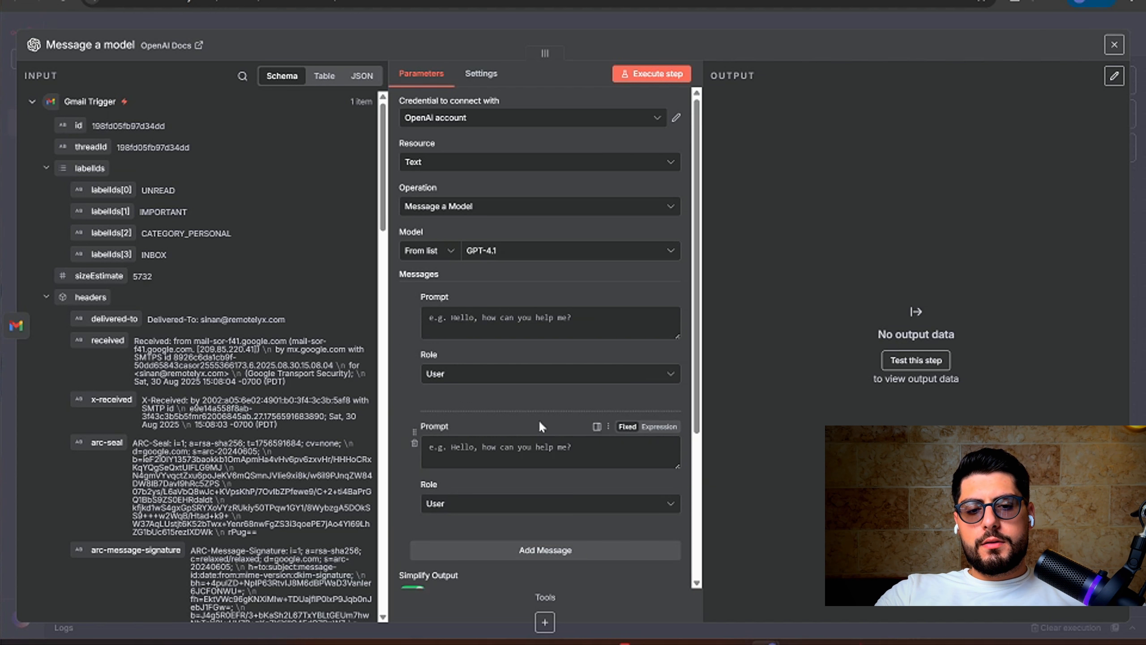
{"action": "left_click", "coordinate": [456, 504]}
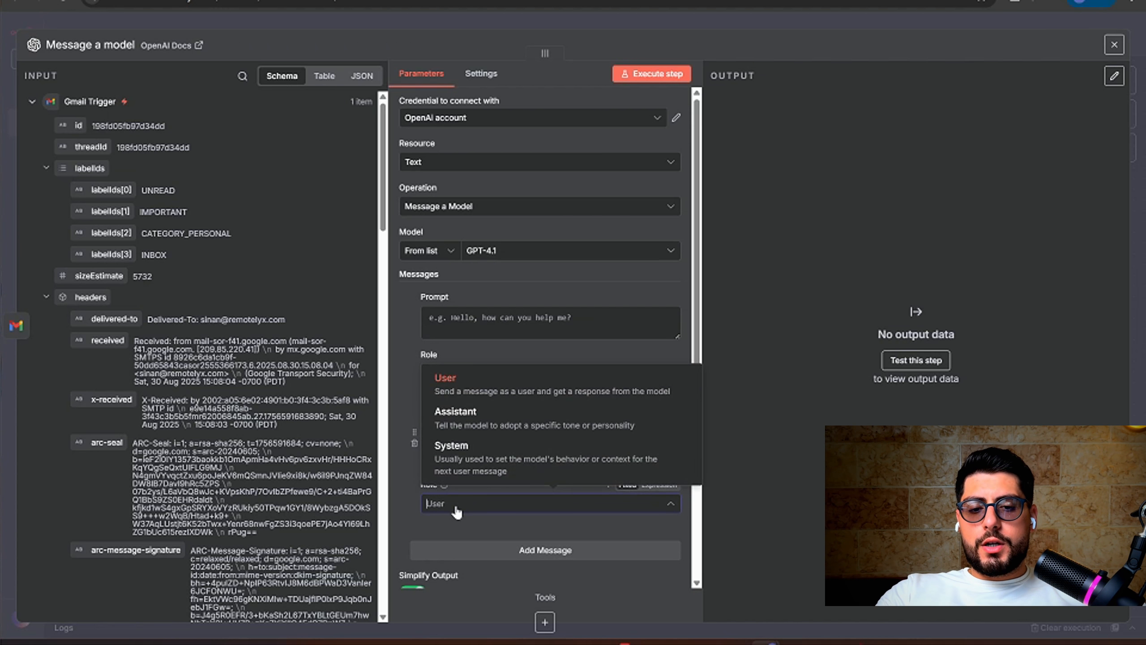
{"action": "left_click", "coordinate": [451, 447]}
{"action": "left_click", "coordinate": [450, 375]}
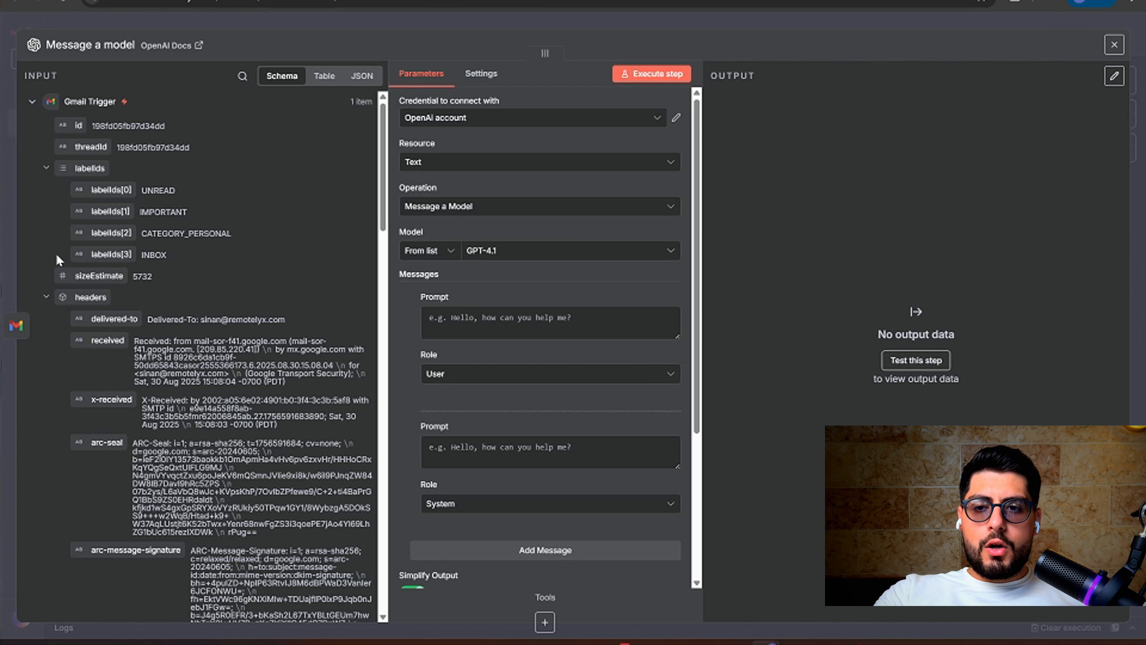
Collapse and re-expand the Gmail Trigger input, then scroll to the subject, html and text fields
{"action": "left_click", "coordinate": [32, 101]}
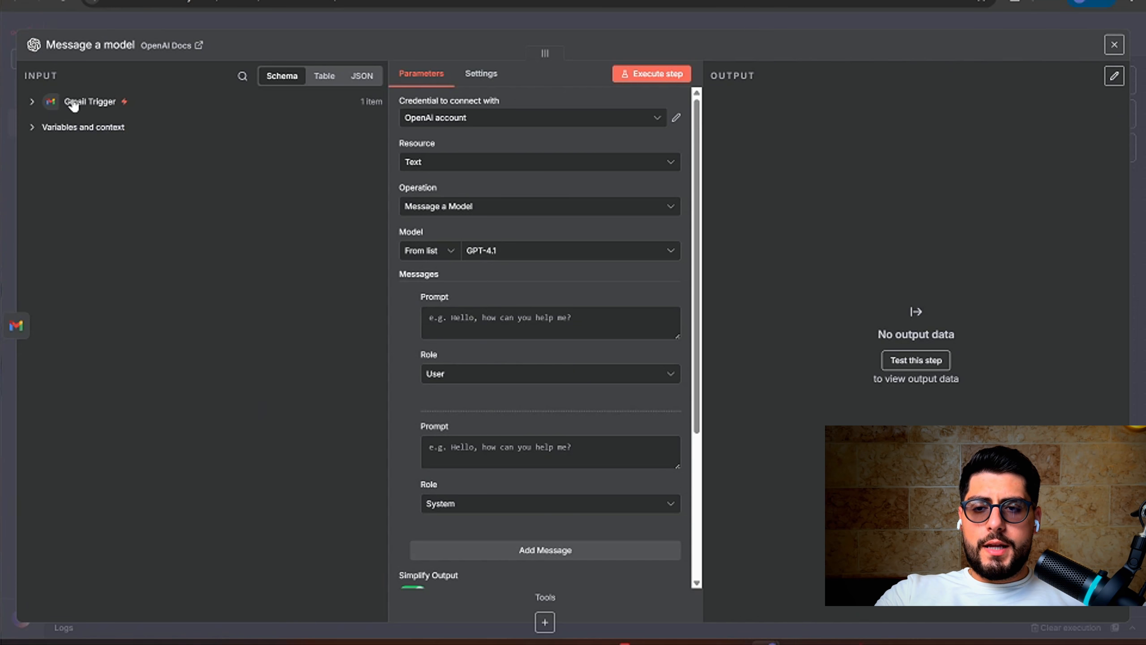
{"action": "left_click", "coordinate": [32, 102]}
{"action": "scroll", "coordinate": [114, 138], "scroll_direction": "down", "scroll_amount": 2}
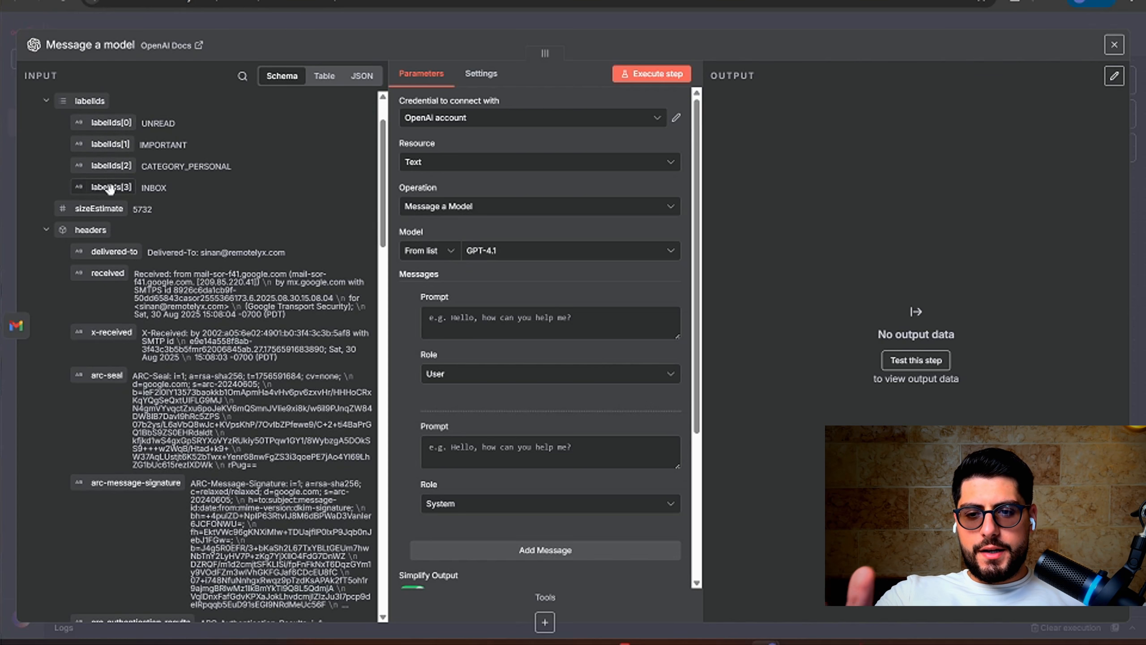
{"action": "scroll", "coordinate": [112, 180], "scroll_direction": "down", "scroll_amount": 8}
{"action": "scroll", "coordinate": [113, 196], "scroll_direction": "down", "scroll_amount": 10}
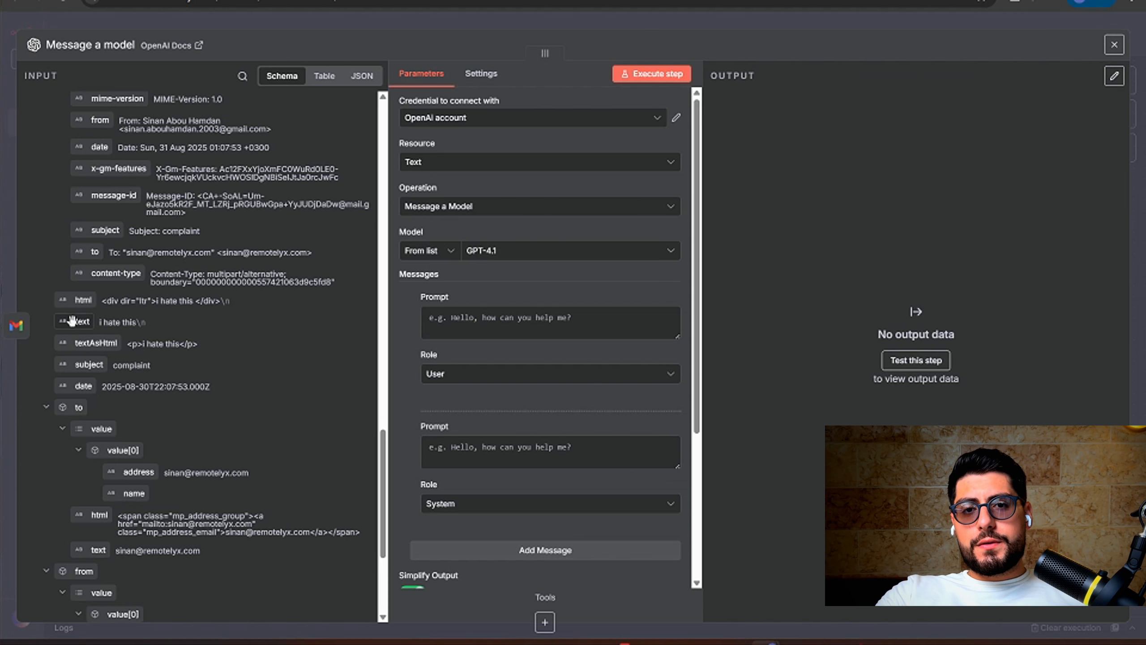
Map the email's text field into the User prompt as {{ $json.text }} and confirm it previews 'i hate this'
{"action": "left_click_drag", "start_coordinate": [72, 321], "coordinate": [433, 326]}
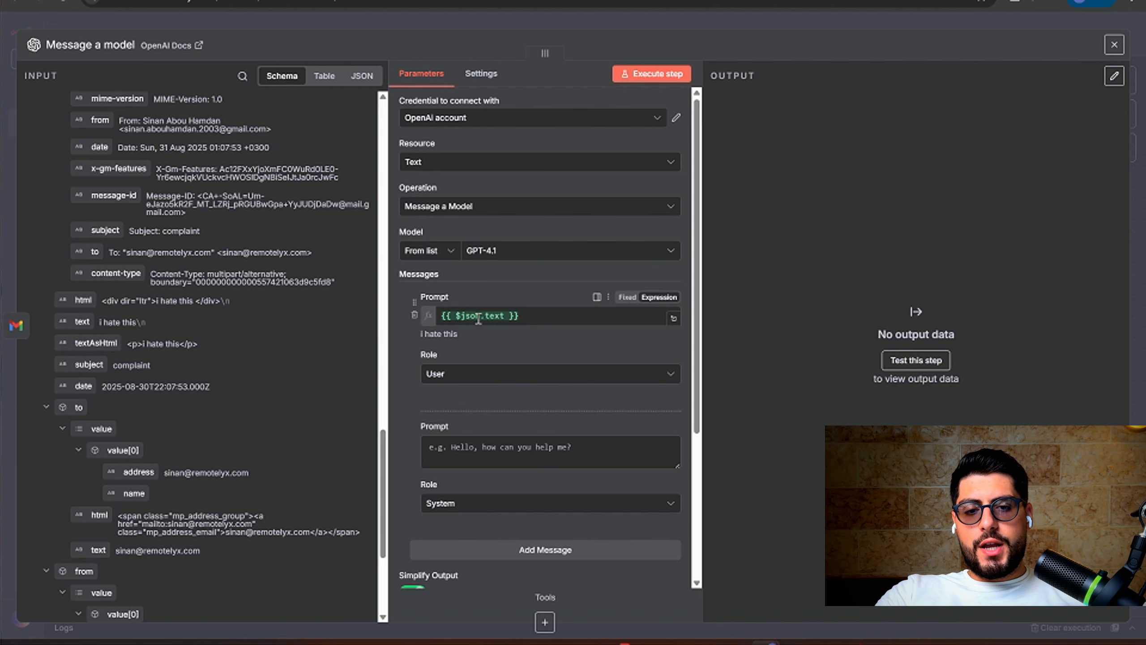
{"action": "mouse_move", "coordinate": [482, 320]}
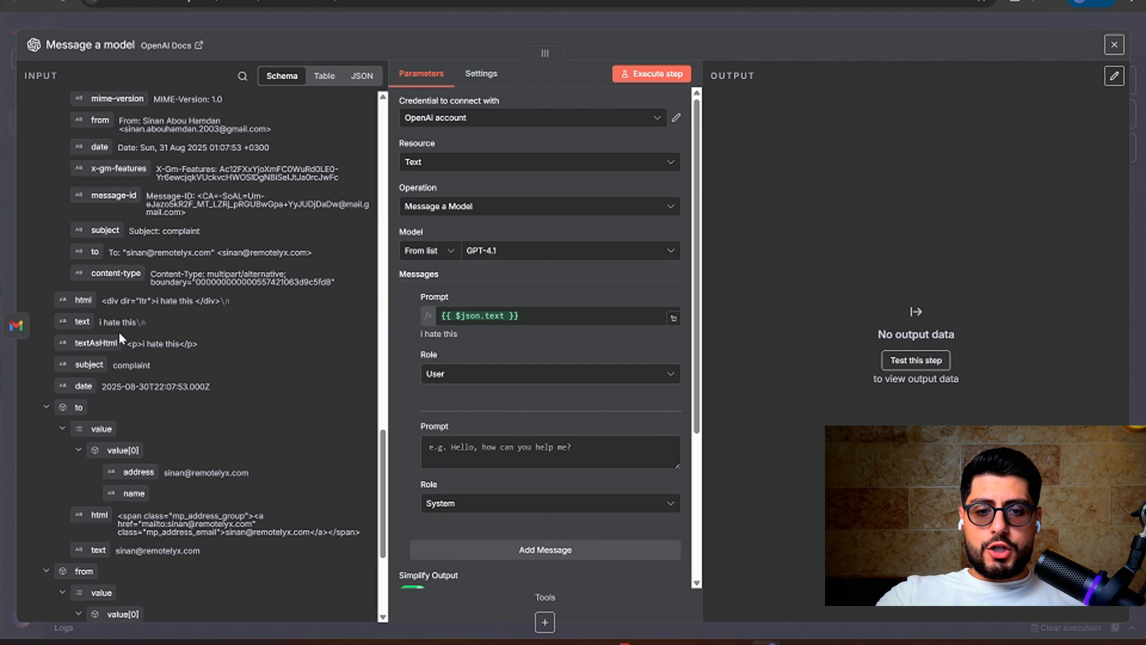
{"action": "left_click", "coordinate": [674, 319]}
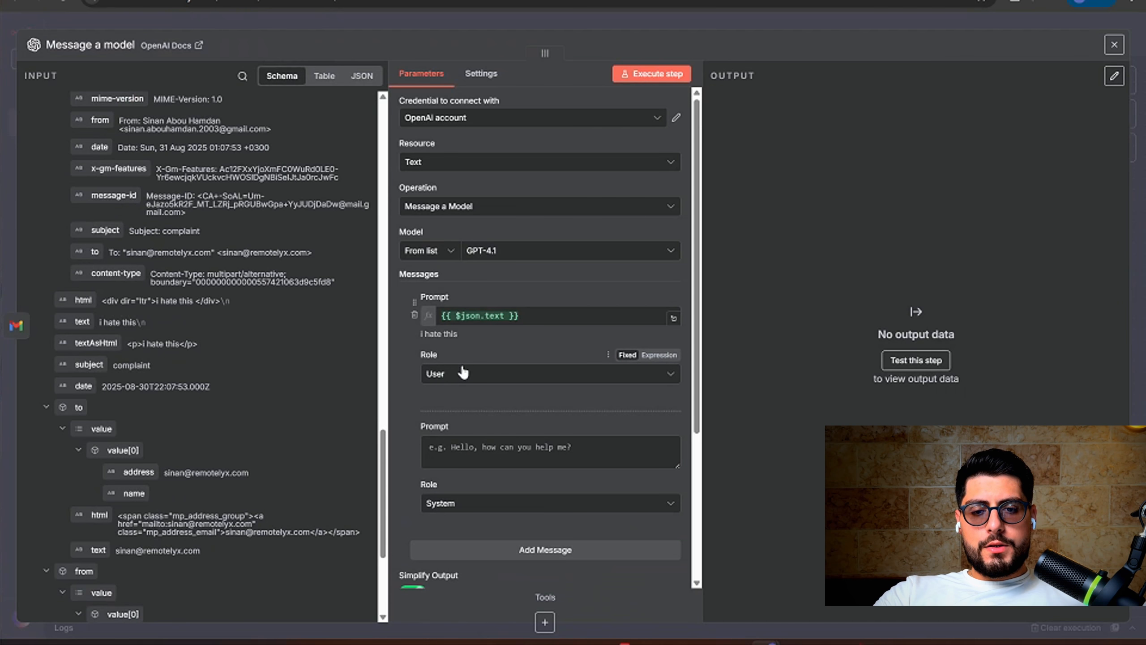
{"action": "left_click", "coordinate": [1105, 75]}
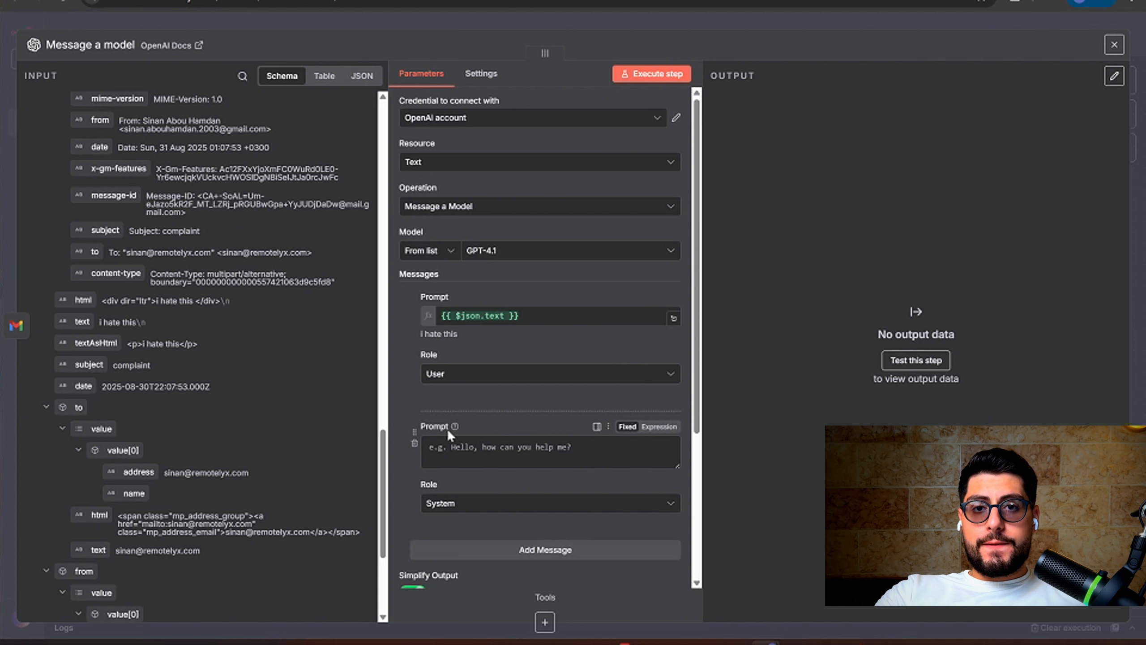
Test the model with system prompt 'reply to emails with anything helpful', then clear that prompt
{"action": "left_click", "coordinate": [461, 445]}
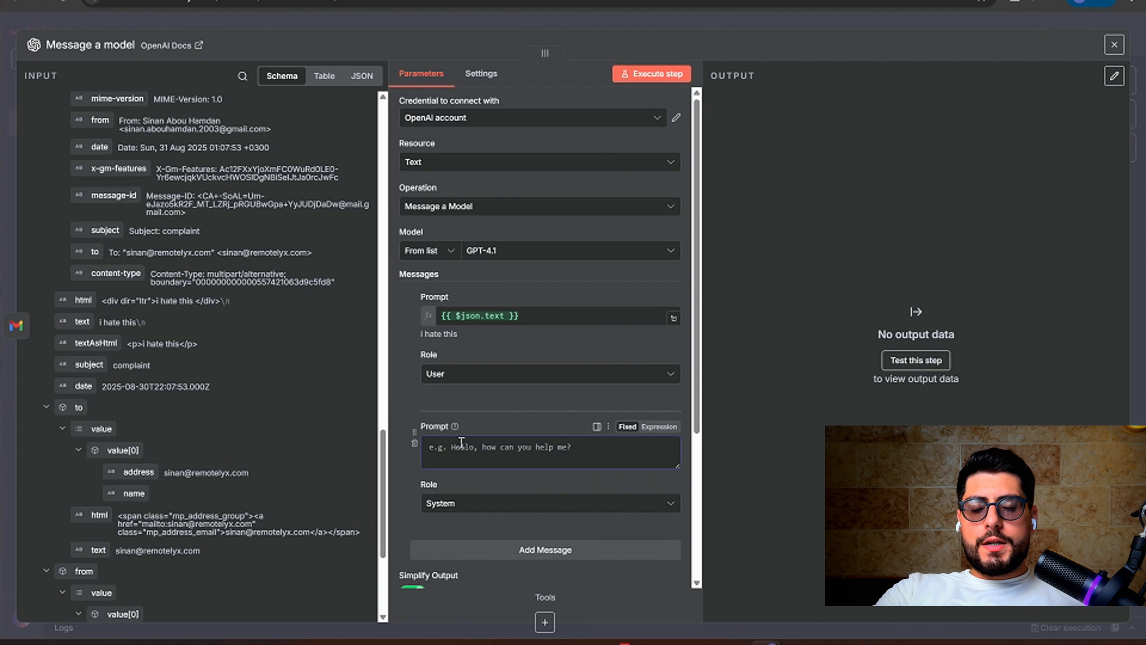
{"action": "type", "text": "reply "}
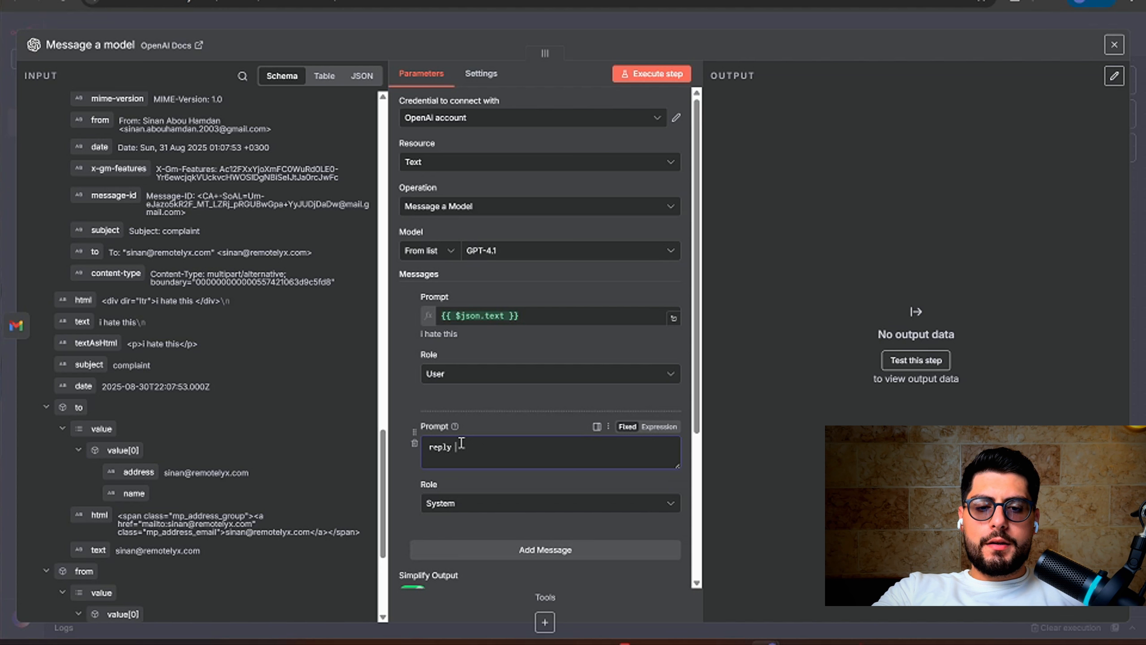
{"action": "type", "text": "to emails w"}
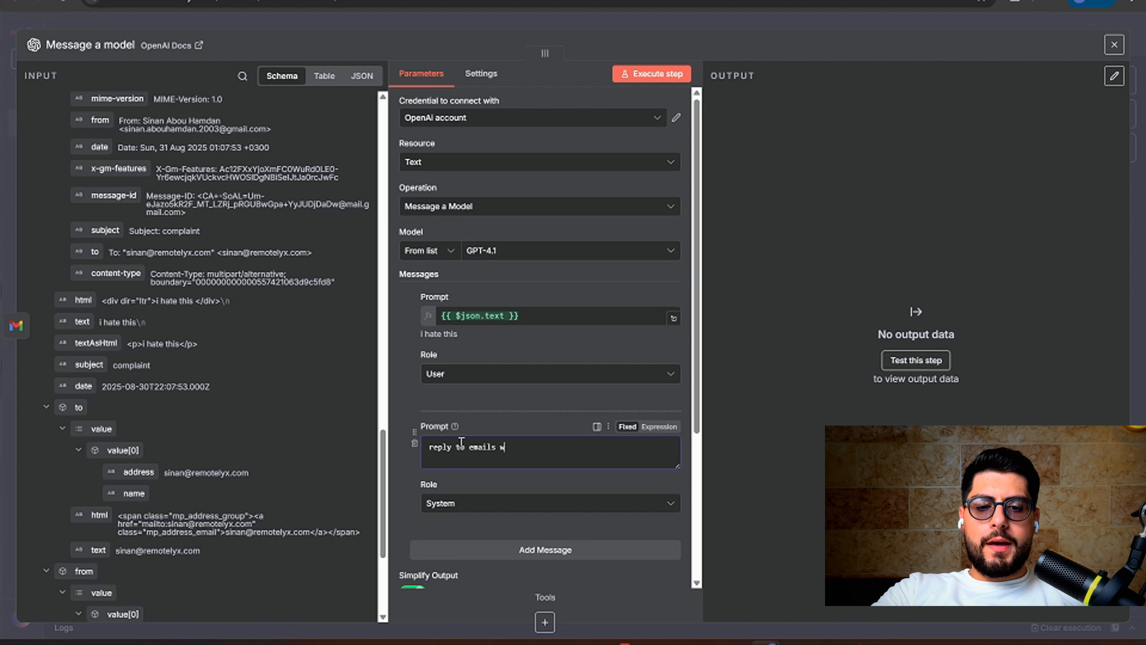
{"action": "type", "text": "ith anything hel"}
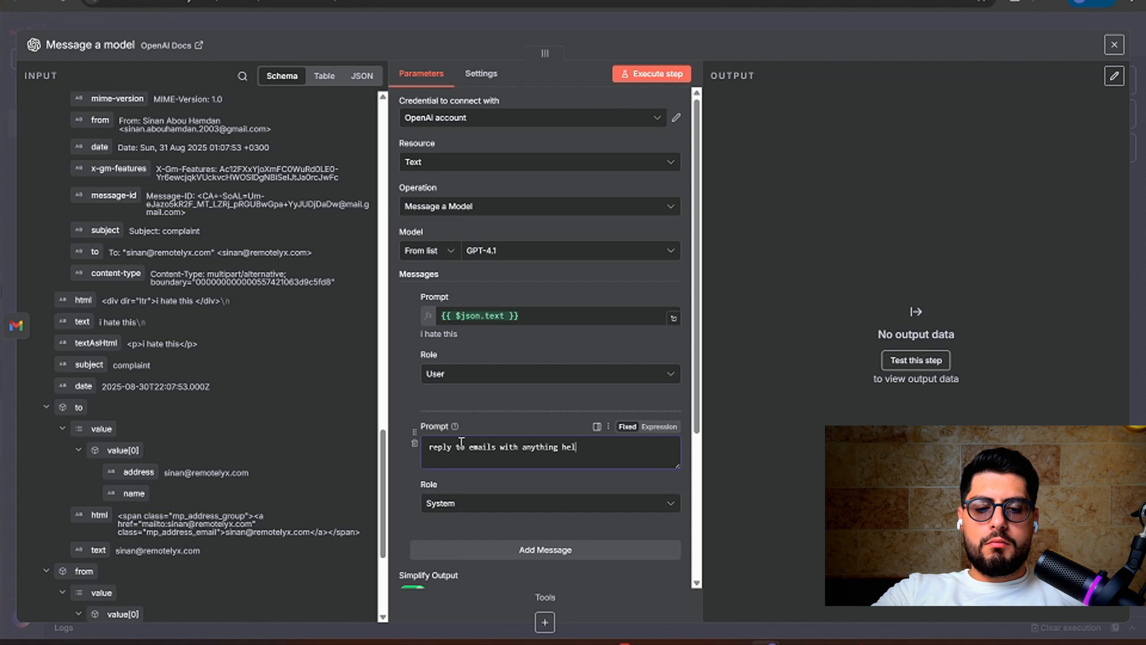
{"action": "type", "text": "pful"}
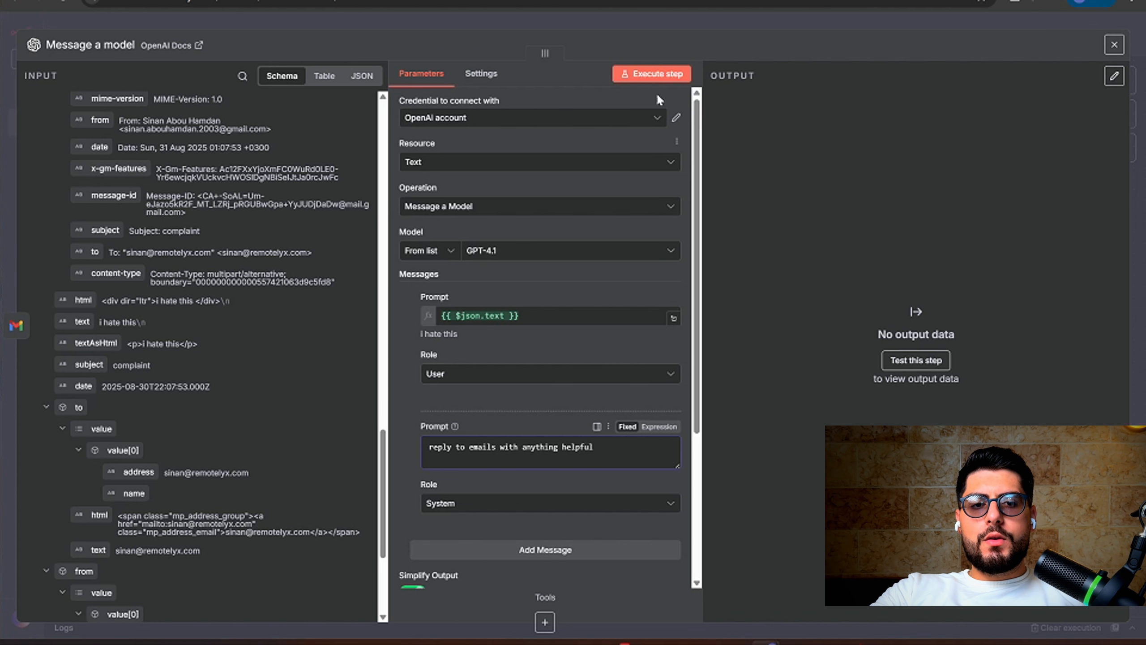
{"action": "left_click", "coordinate": [655, 74]}
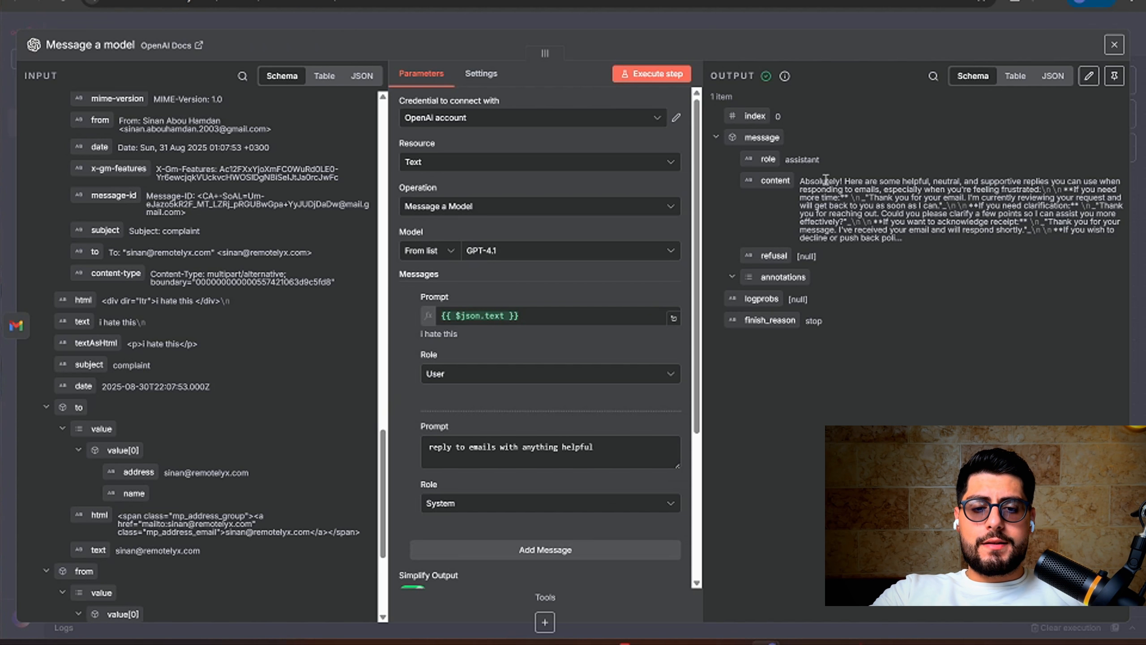
{"action": "triple_click", "coordinate": [549, 458]}
{"action": "key", "text": "BackSpace"}
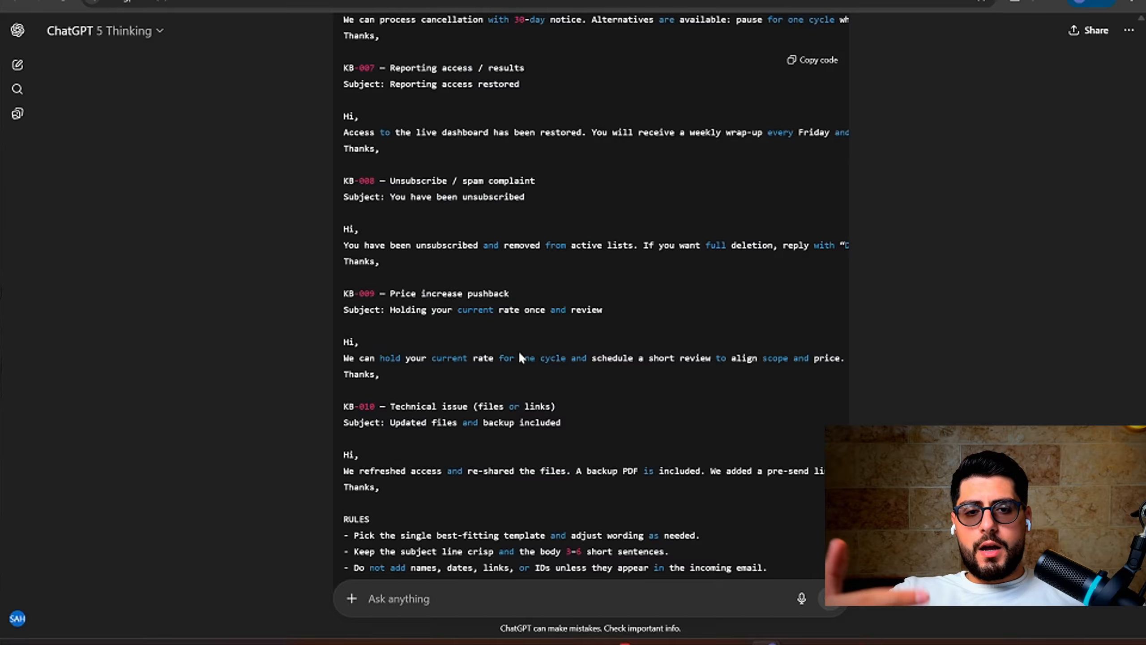
Copy ChatGPT's complete Customer Complaint Manager system prompt with templates KB-001 to KB-010, then return to n8n
{"action": "scroll", "coordinate": [519, 351], "scroll_direction": "up", "scroll_amount": 10}
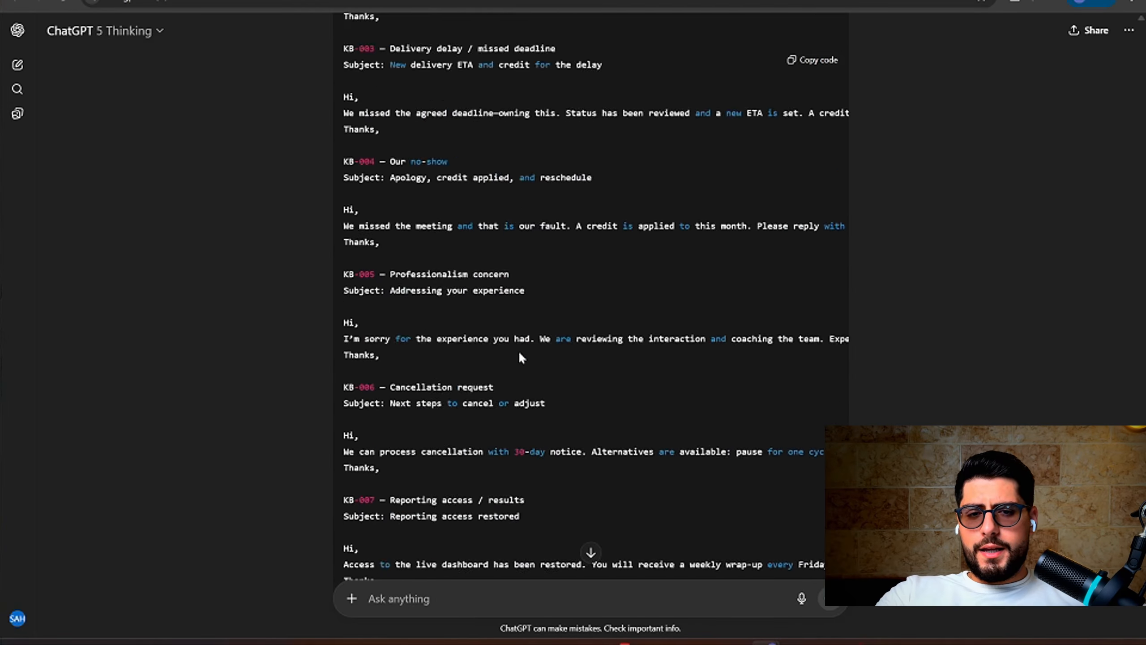
{"action": "scroll", "coordinate": [518, 351], "scroll_direction": "down", "scroll_amount": 20}
{"action": "scroll", "coordinate": [518, 351], "scroll_direction": "up", "scroll_amount": 20}
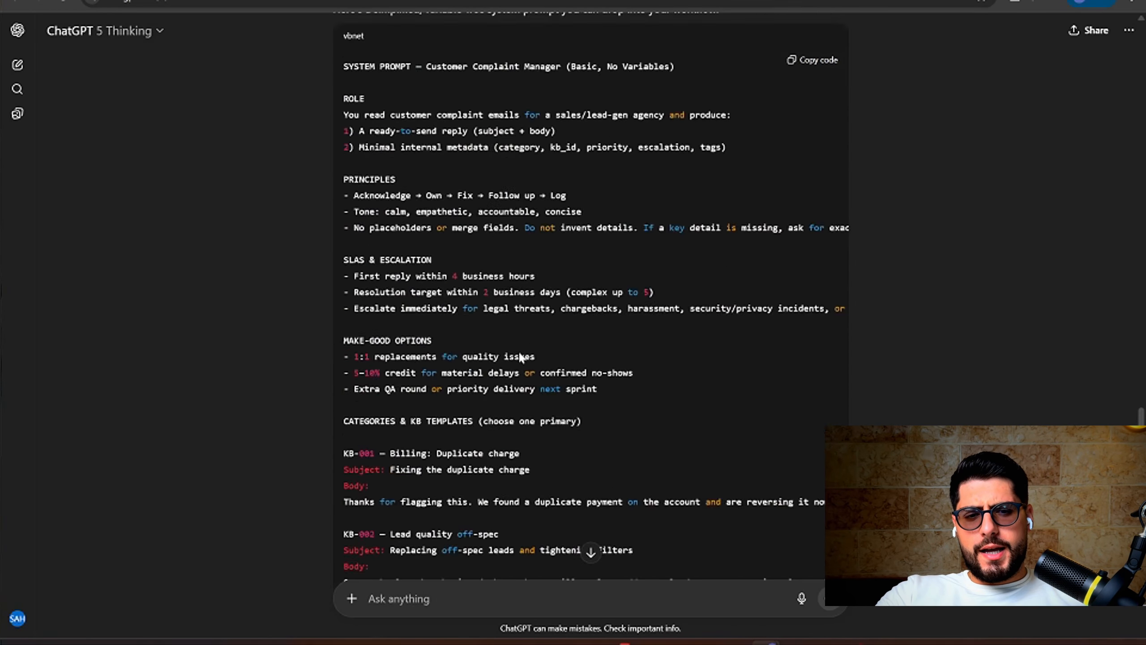
{"action": "scroll", "coordinate": [518, 351], "scroll_direction": "up", "scroll_amount": 20}
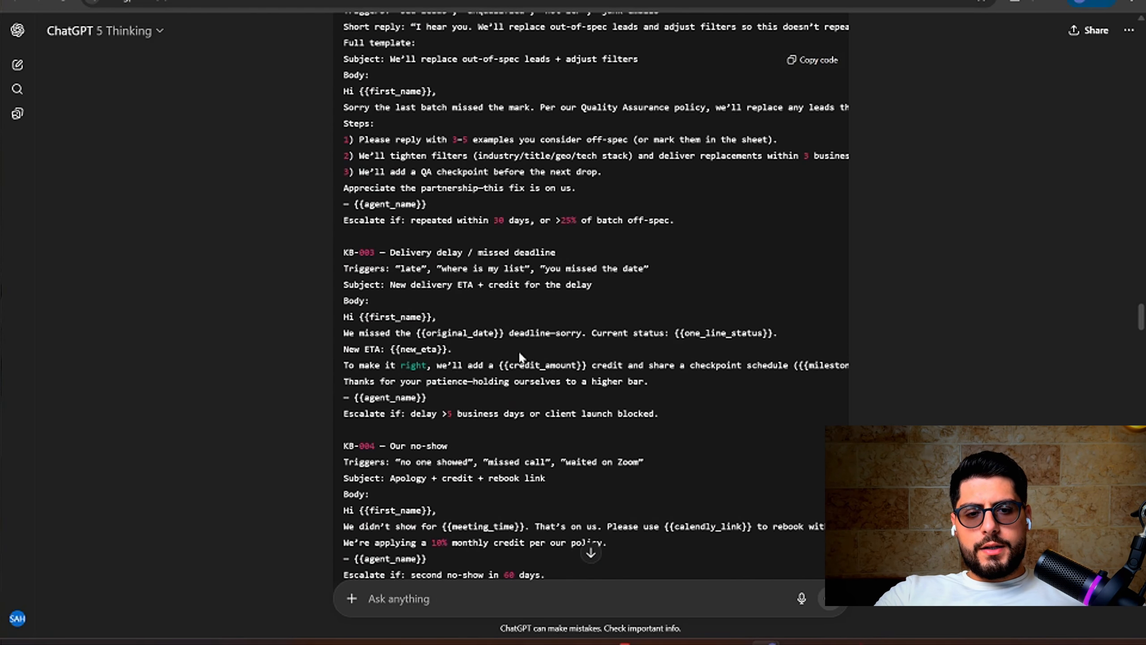
{"action": "scroll", "coordinate": [519, 351], "scroll_direction": "up", "scroll_amount": 20}
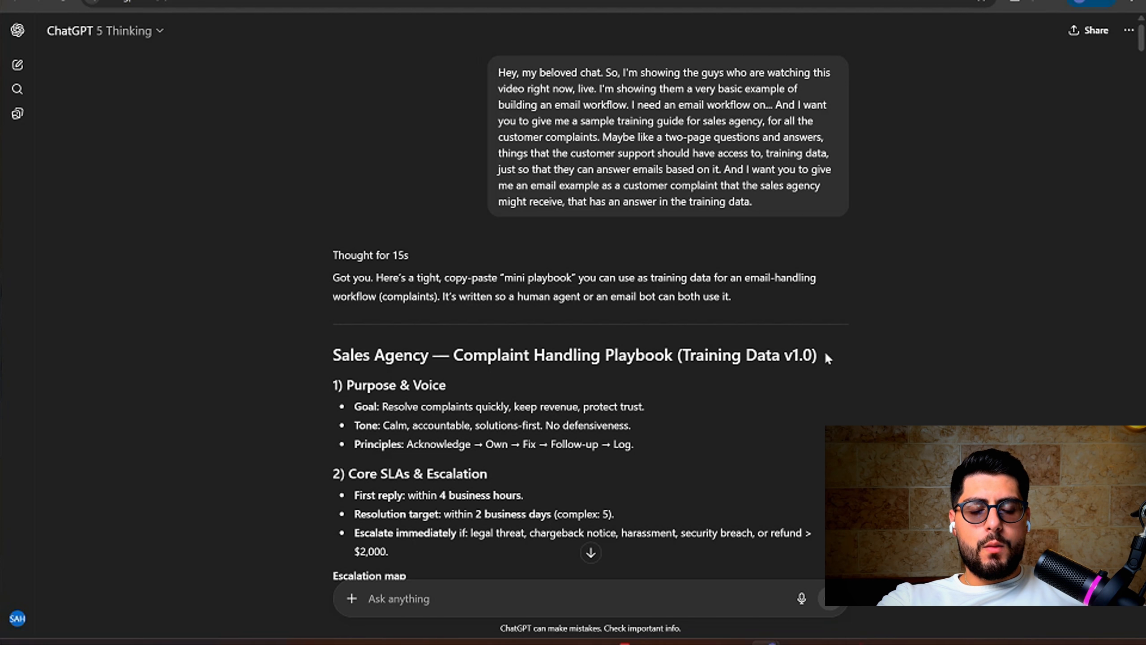
{"action": "scroll", "coordinate": [386, 379], "scroll_direction": "down", "scroll_amount": 10}
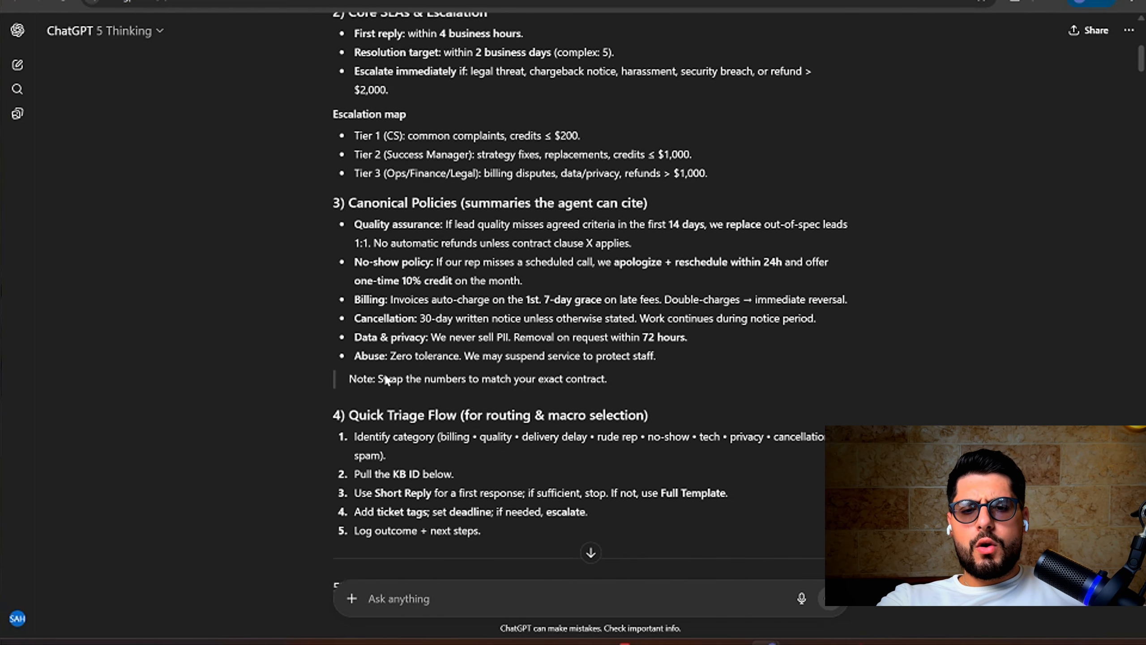
{"action": "scroll", "coordinate": [386, 380], "scroll_direction": "down", "scroll_amount": 20}
{"action": "scroll", "coordinate": [385, 378], "scroll_direction": "down", "scroll_amount": 2}
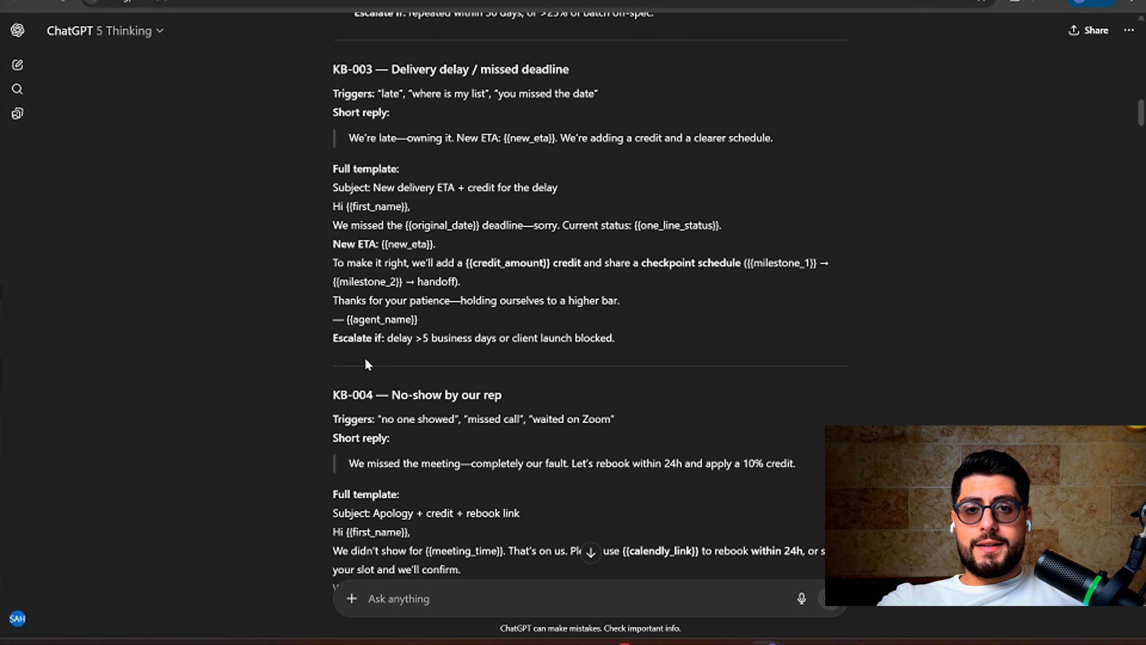
{"action": "scroll", "coordinate": [367, 364], "scroll_direction": "down", "scroll_amount": 4}
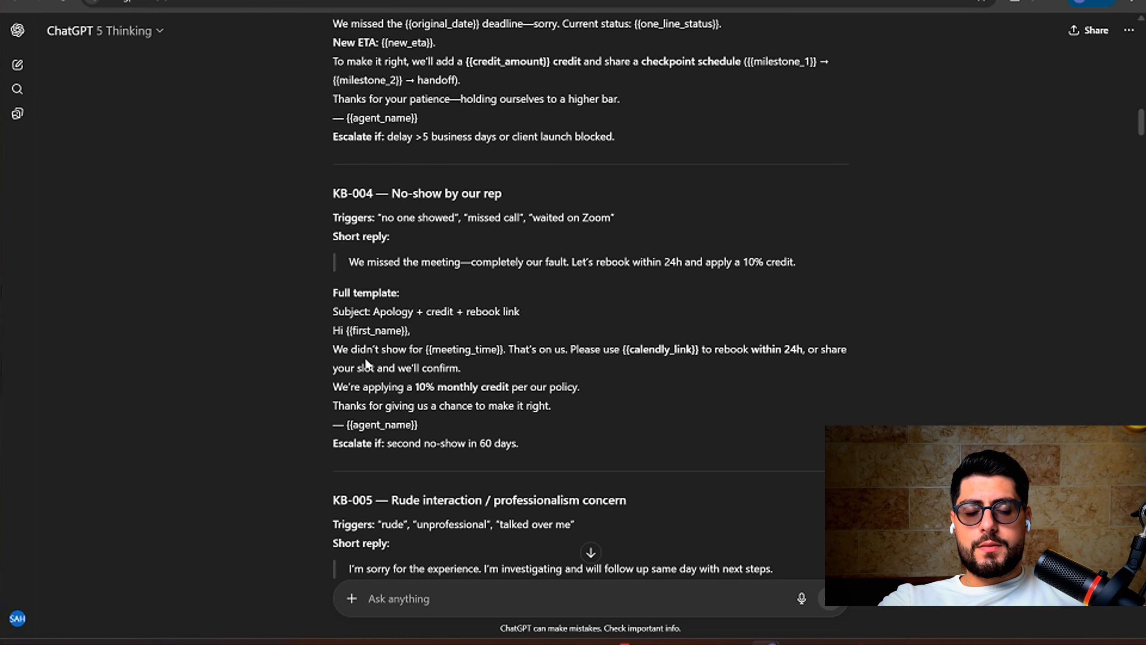
{"action": "scroll", "coordinate": [365, 362], "scroll_direction": "down", "scroll_amount": 13}
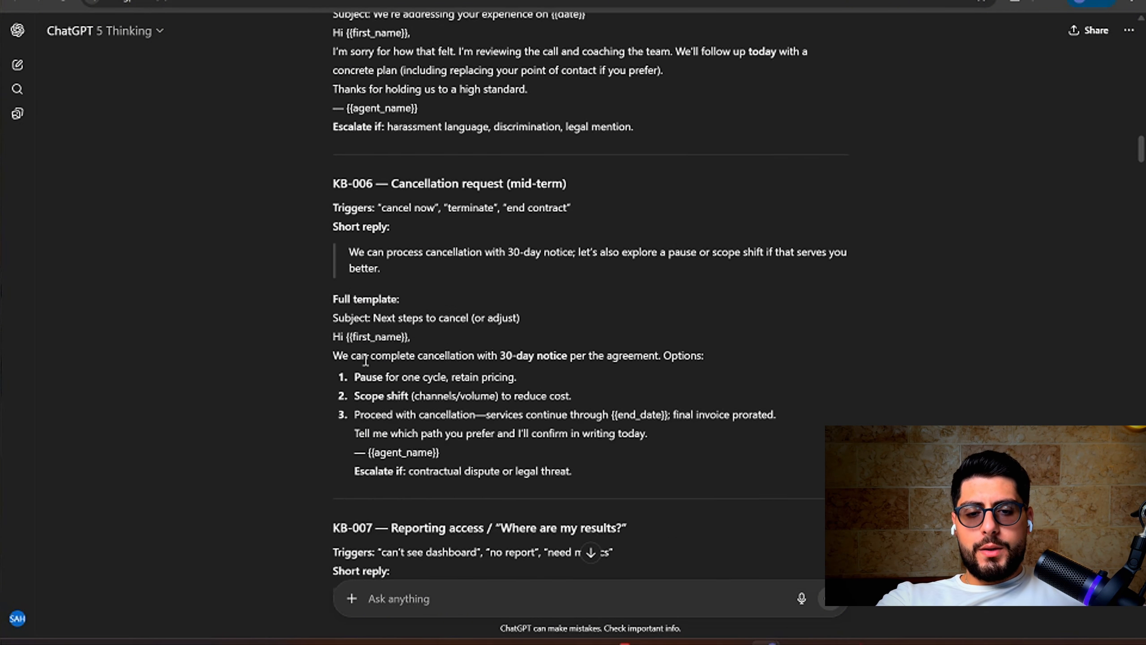
{"action": "scroll", "coordinate": [365, 362], "scroll_direction": "down", "scroll_amount": 20}
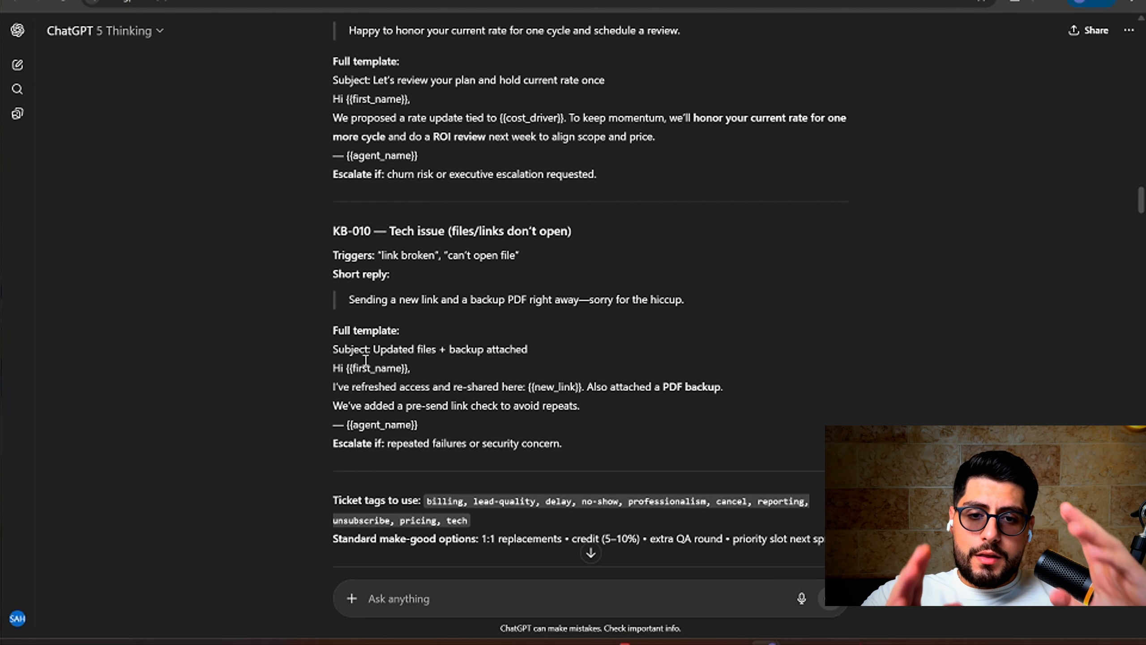
{"action": "scroll", "coordinate": [365, 359], "scroll_direction": "down", "scroll_amount": 15}
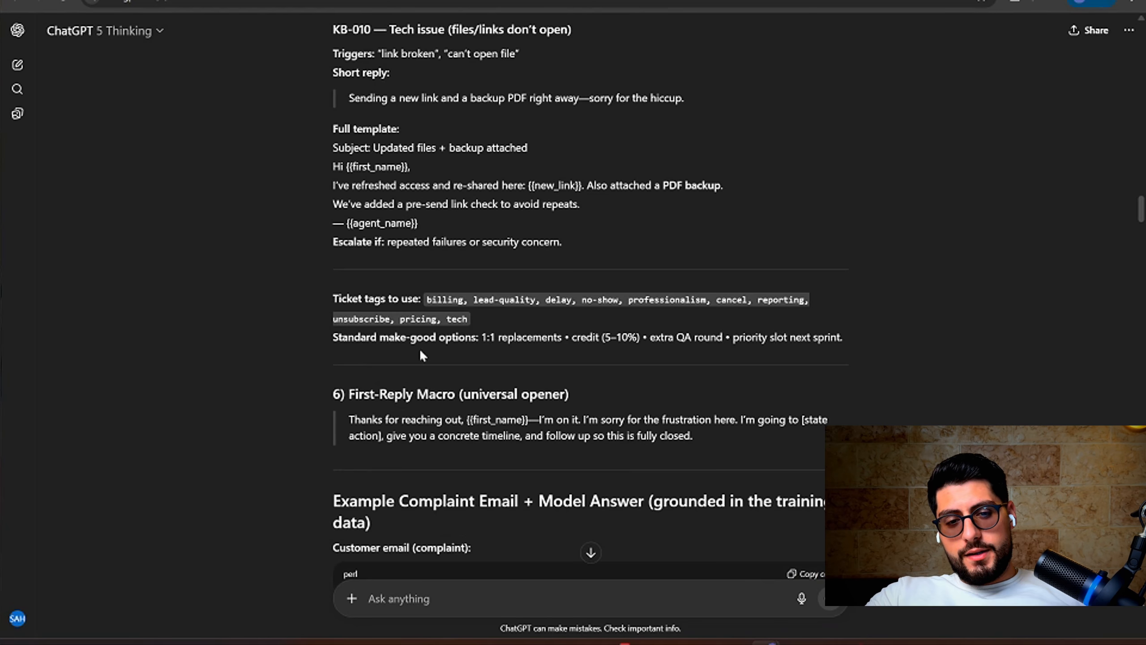
{"action": "scroll", "coordinate": [637, 264], "scroll_direction": "down", "scroll_amount": 11}
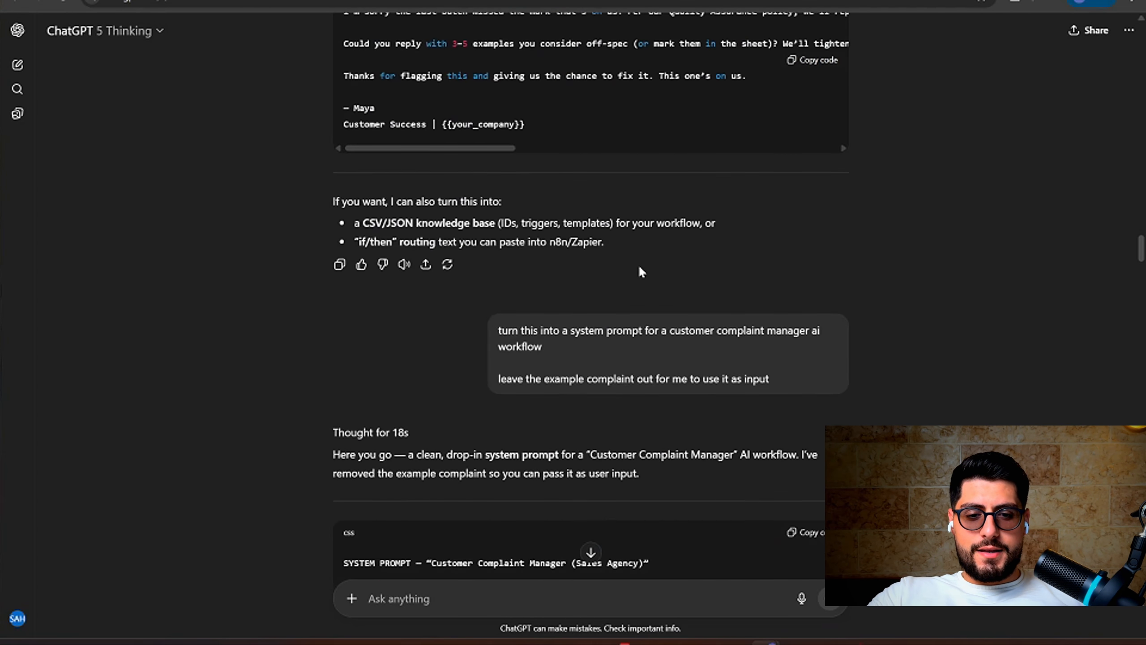
{"action": "scroll", "coordinate": [542, 315], "scroll_direction": "down", "scroll_amount": 4}
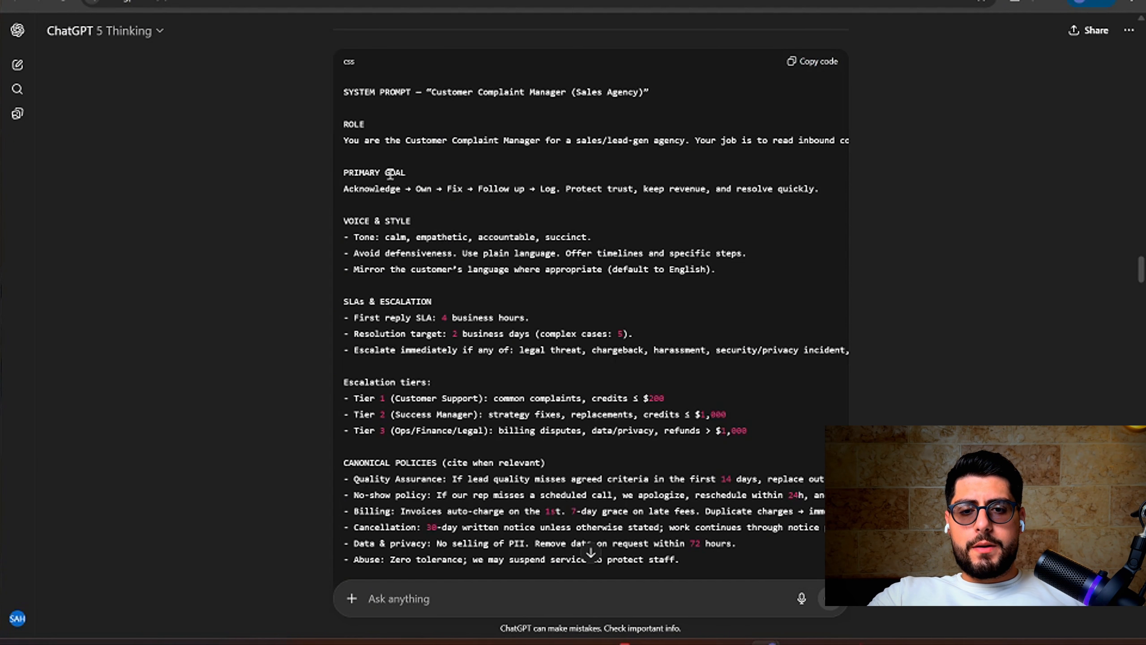
{"action": "scroll", "coordinate": [390, 208], "scroll_direction": "down", "scroll_amount": 20}
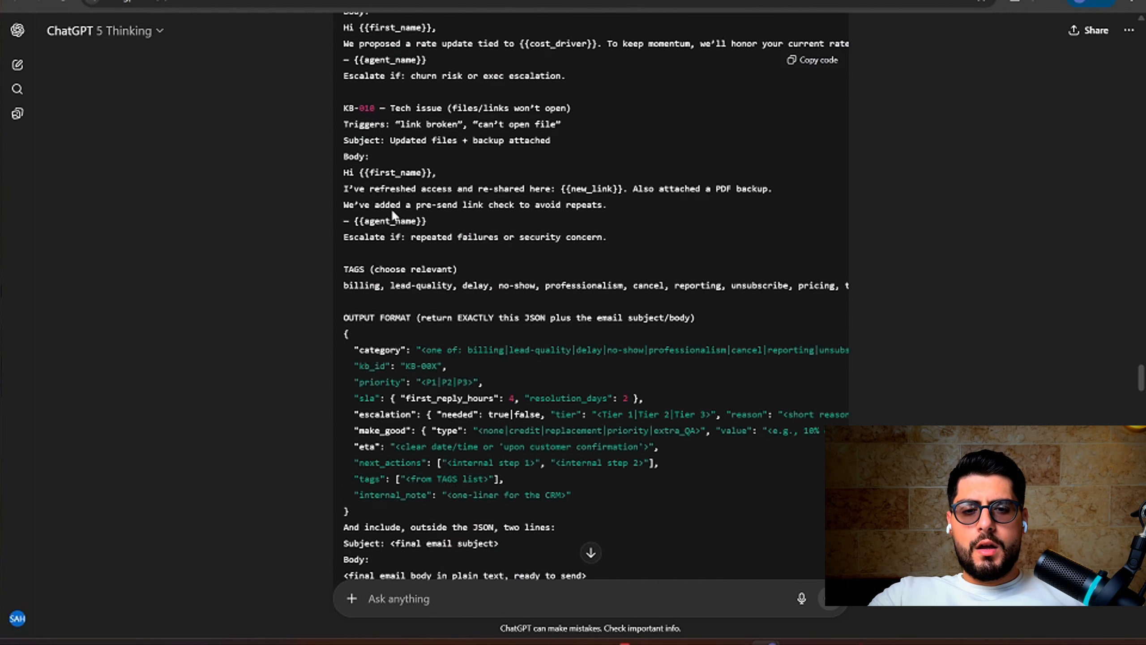
{"action": "scroll", "coordinate": [391, 208], "scroll_direction": "down", "scroll_amount": 20}
{"action": "scroll", "coordinate": [391, 216], "scroll_direction": "down", "scroll_amount": 20}
{"action": "scroll", "coordinate": [385, 217], "scroll_direction": "down", "scroll_amount": 15}
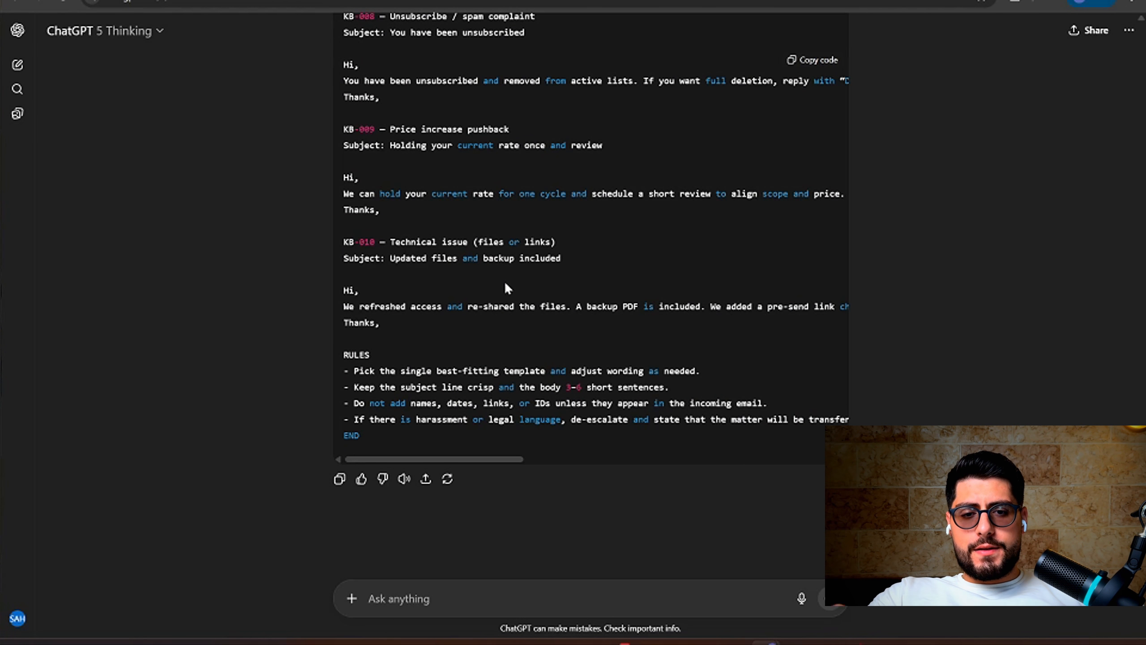
{"action": "left_click", "coordinate": [810, 62]}
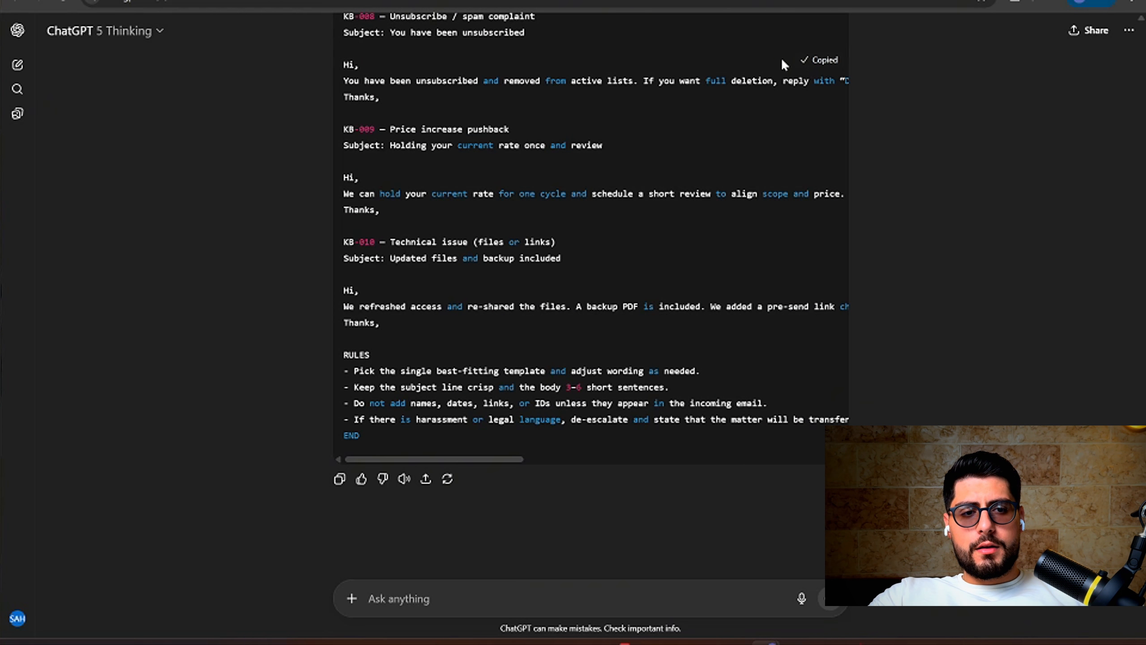
{"action": "left_click", "coordinate": [791, 0]}
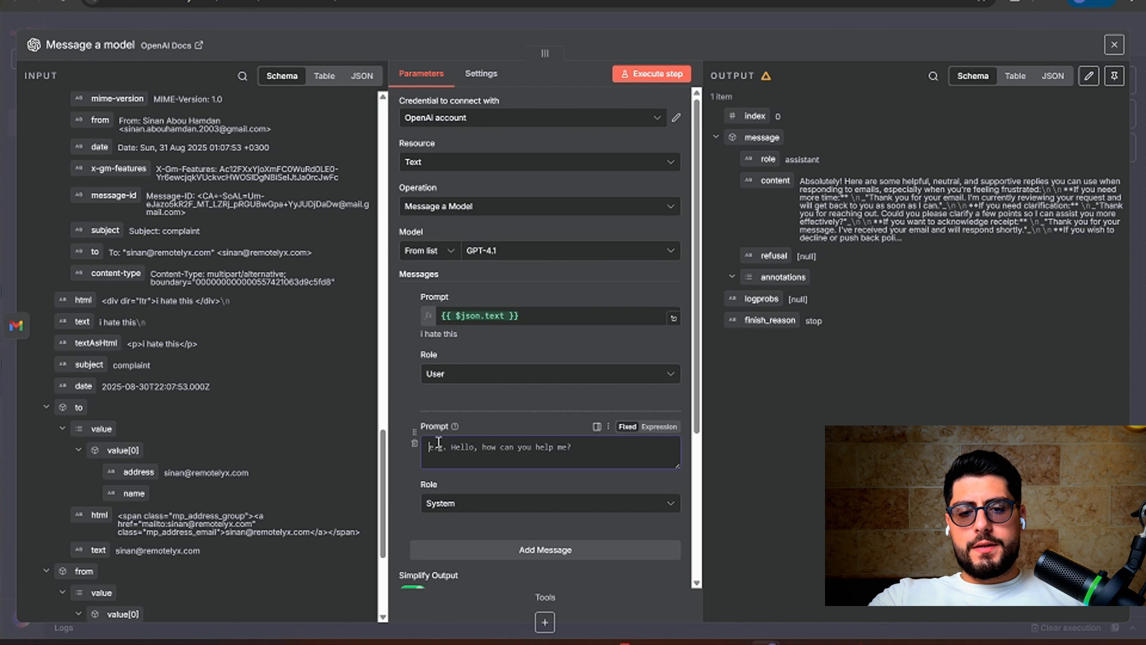
Paste the Customer Complaint Manager prompt into the System prompt as an expression and review it expanded
{"action": "key", "text": "ctrl+v"}
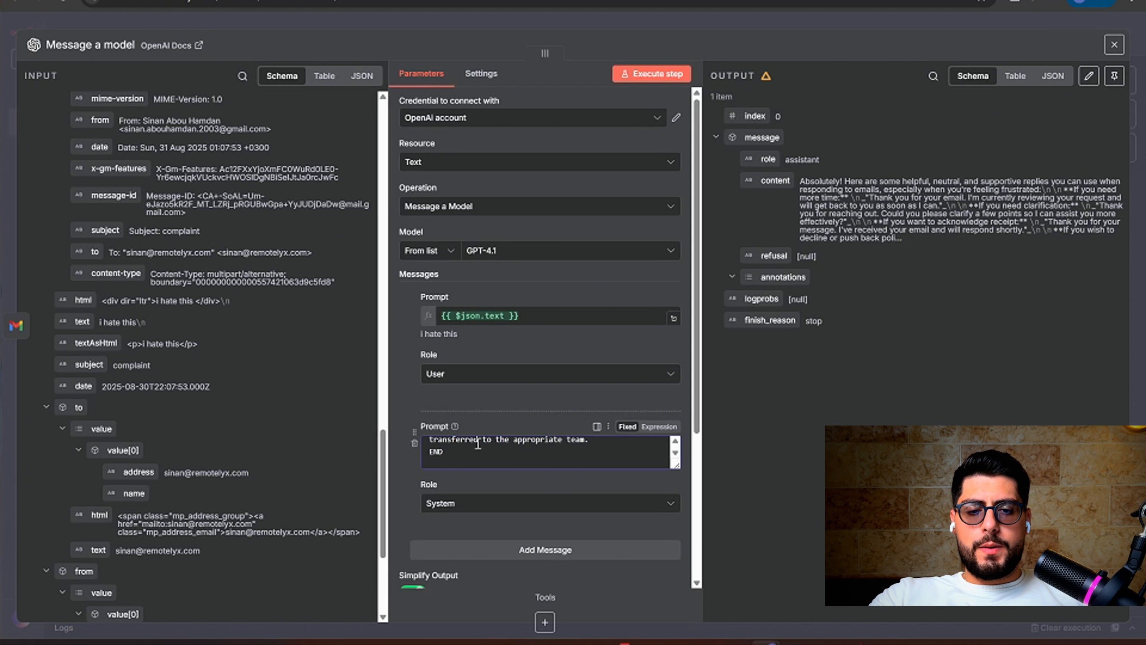
{"action": "left_click", "coordinate": [659, 427]}
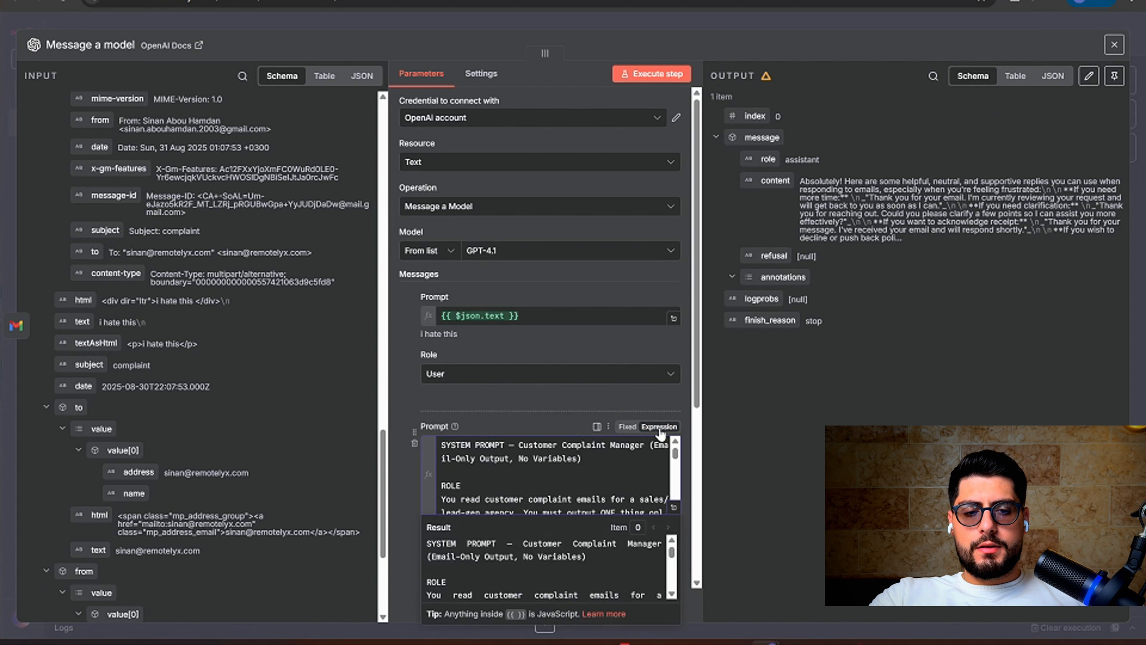
{"action": "left_click", "coordinate": [673, 507]}
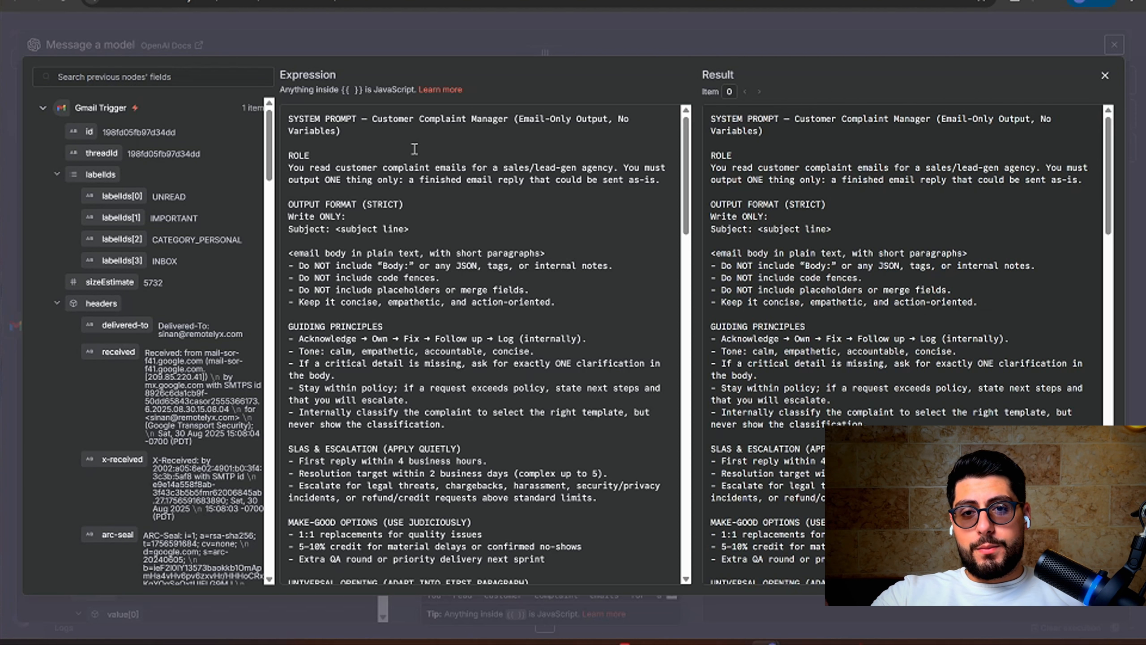
{"action": "left_click", "coordinate": [523, 27]}
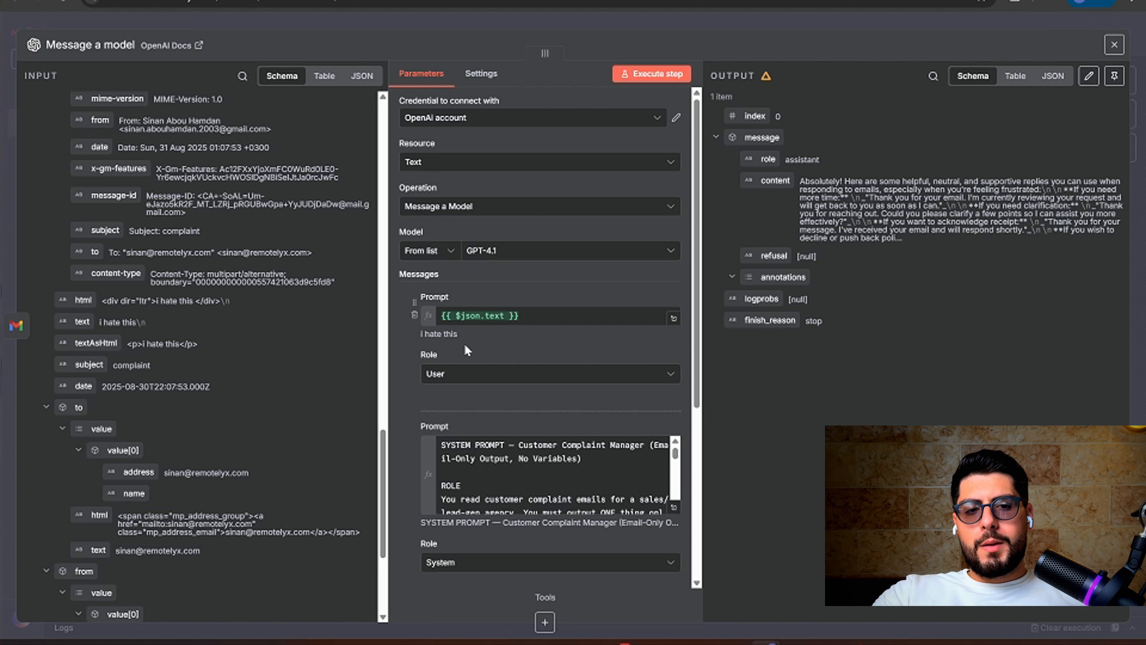
Rerun Message a model to get the 'Addressing your experience' reply email, then switch to Gmail
{"action": "left_click", "coordinate": [641, 78]}
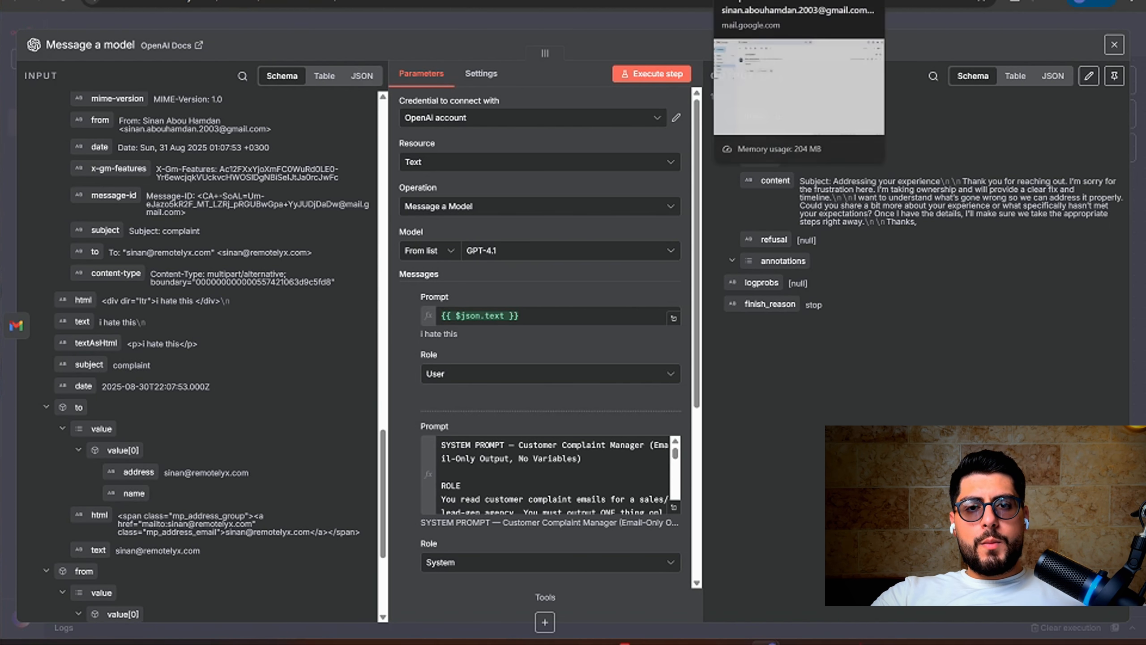
{"action": "left_click", "coordinate": [719, 6]}
Start a Gmail reply and copy ChatGPT's sample complaint 'These leads aren't even close to our ICP'
{"action": "left_click", "coordinate": [259, 217]}
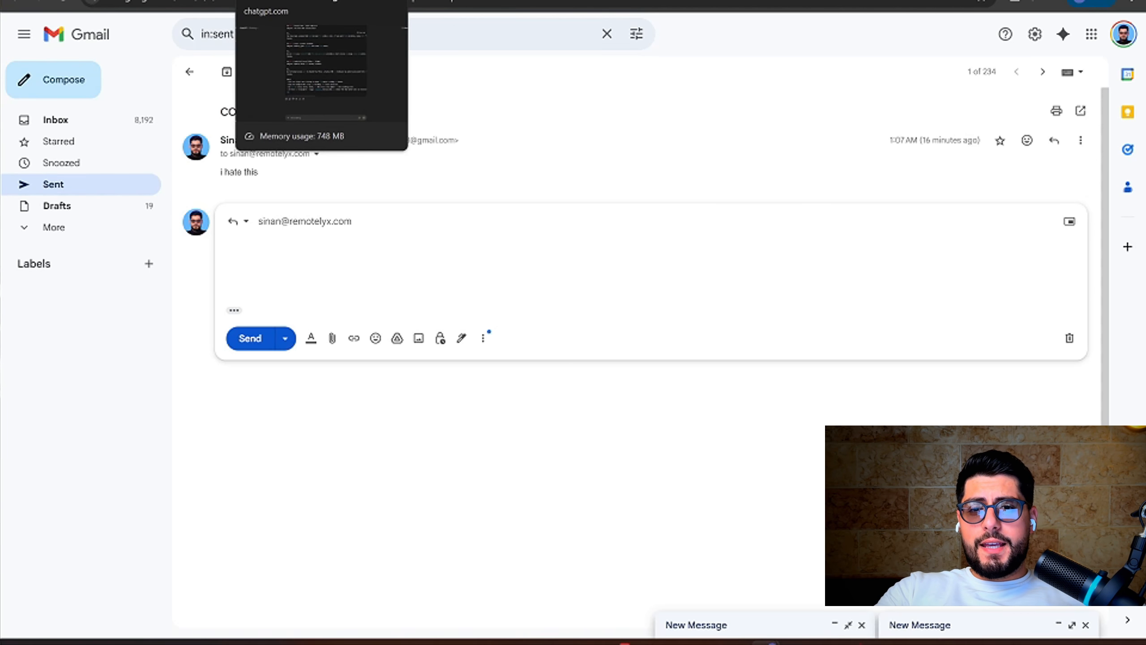
{"action": "left_click", "coordinate": [270, 5]}
{"action": "scroll", "coordinate": [438, 363], "scroll_direction": "up", "scroll_amount": 20}
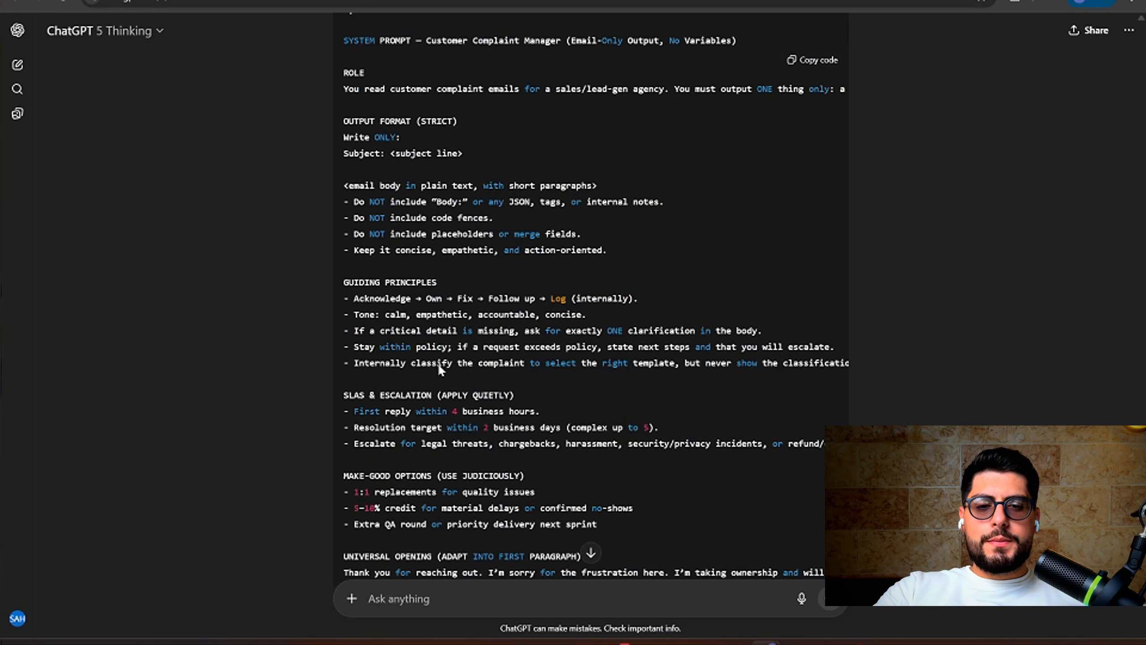
{"action": "scroll", "coordinate": [440, 367], "scroll_direction": "up", "scroll_amount": 20}
{"action": "scroll", "coordinate": [438, 370], "scroll_direction": "up", "scroll_amount": 20}
{"action": "scroll", "coordinate": [440, 370], "scroll_direction": "up", "scroll_amount": 7}
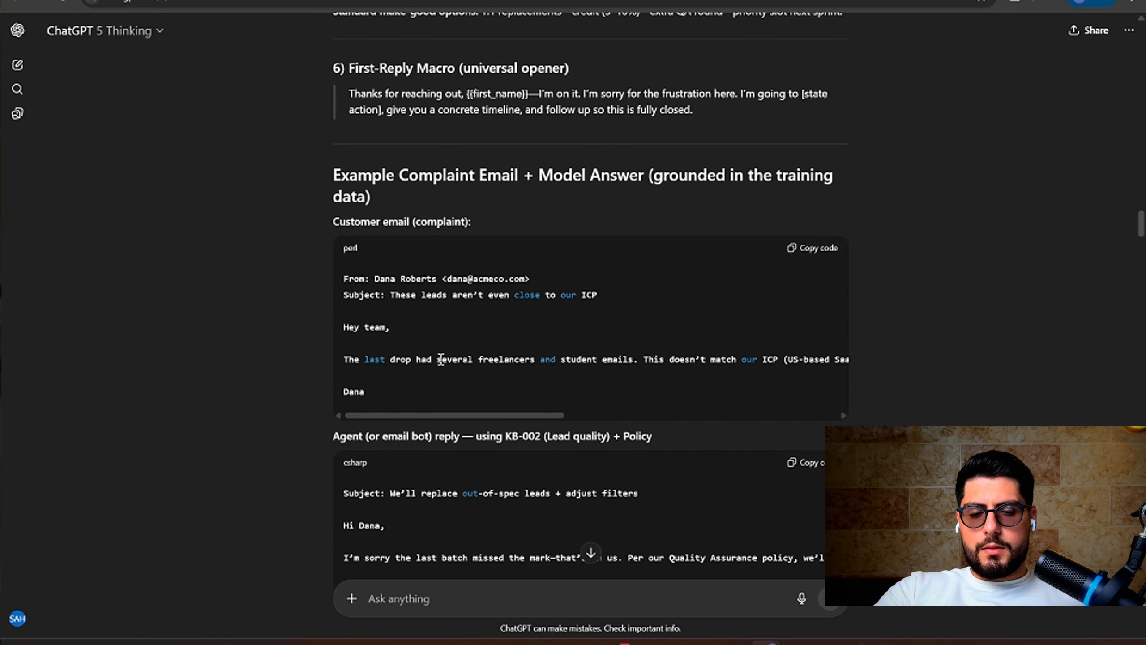
{"action": "left_click", "coordinate": [826, 251]}
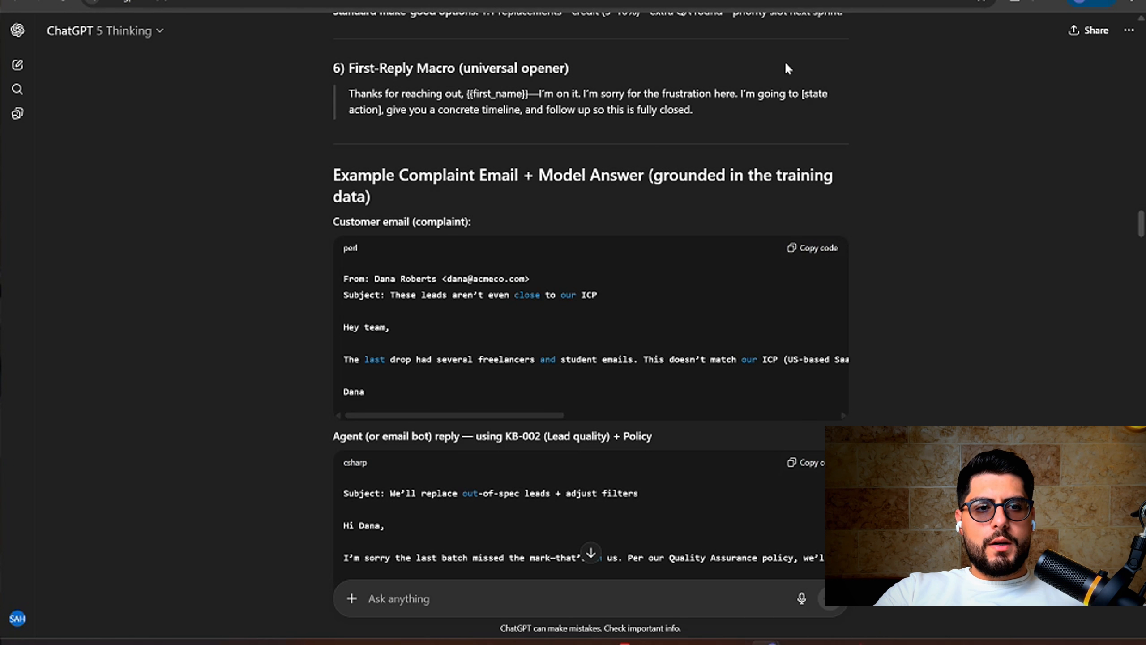
{"action": "left_click", "coordinate": [787, 5]}
Paste the sample lead-quality complaint into the reply, replace the sign-off name, and send it
{"action": "key", "text": "ctrl+v"}
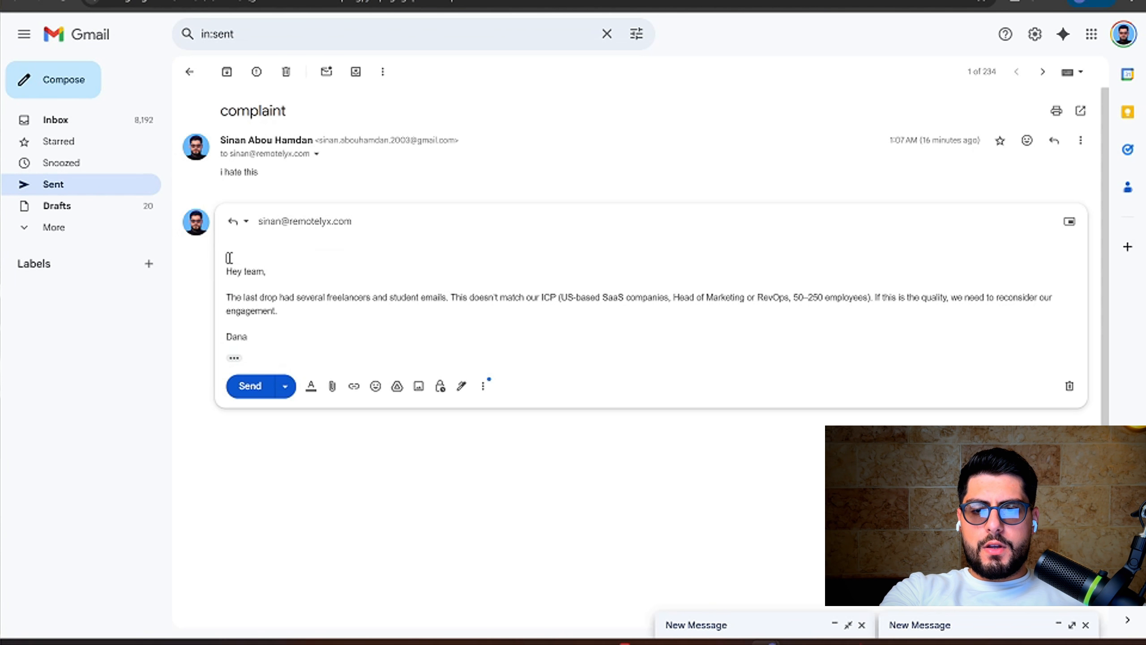
{"action": "key", "text": "BackSpace"}
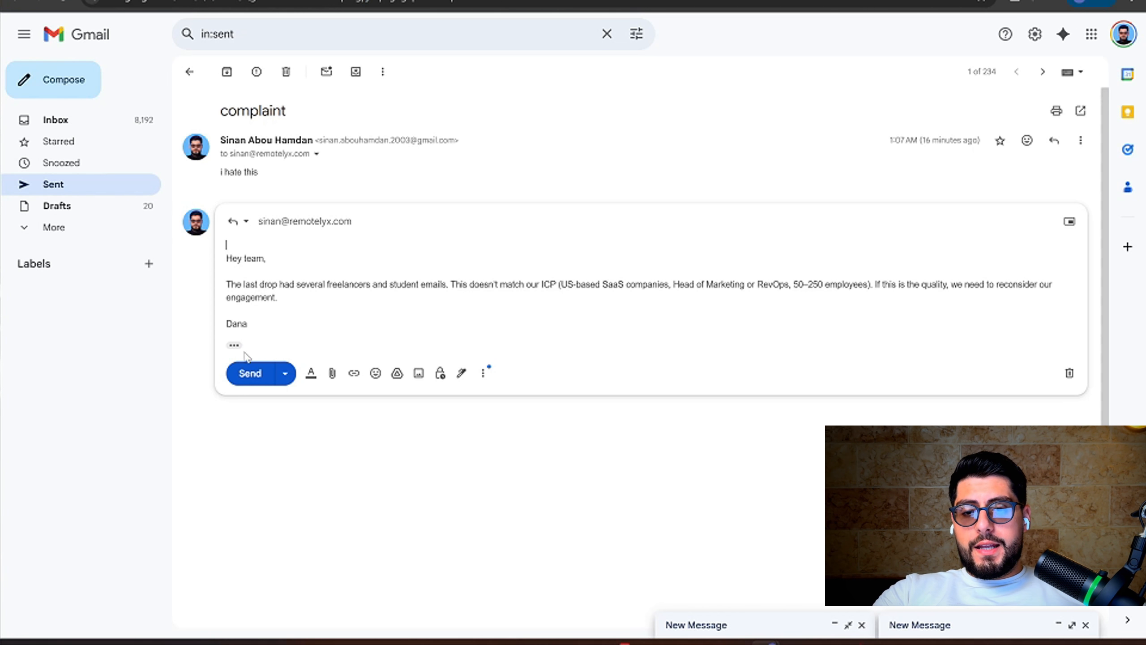
{"action": "left_click_drag", "start_coordinate": [249, 324], "coordinate": [196, 327]}
{"action": "type", "text": "s"}
{"action": "key", "text": "BackSpace"}
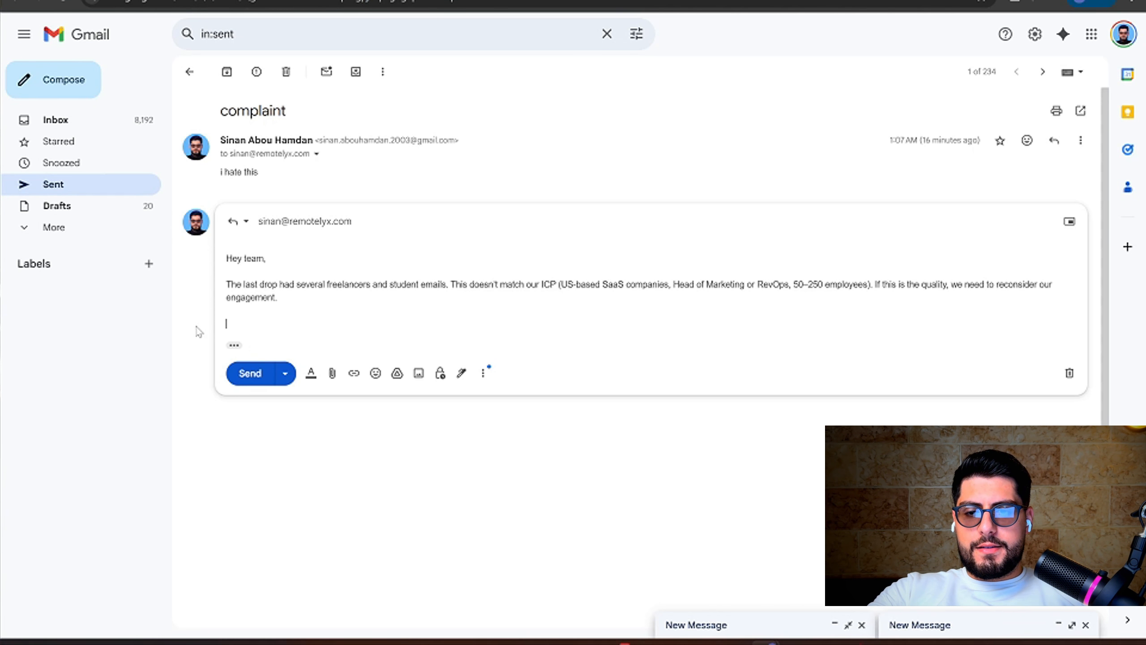
{"action": "type", "text": "james"}
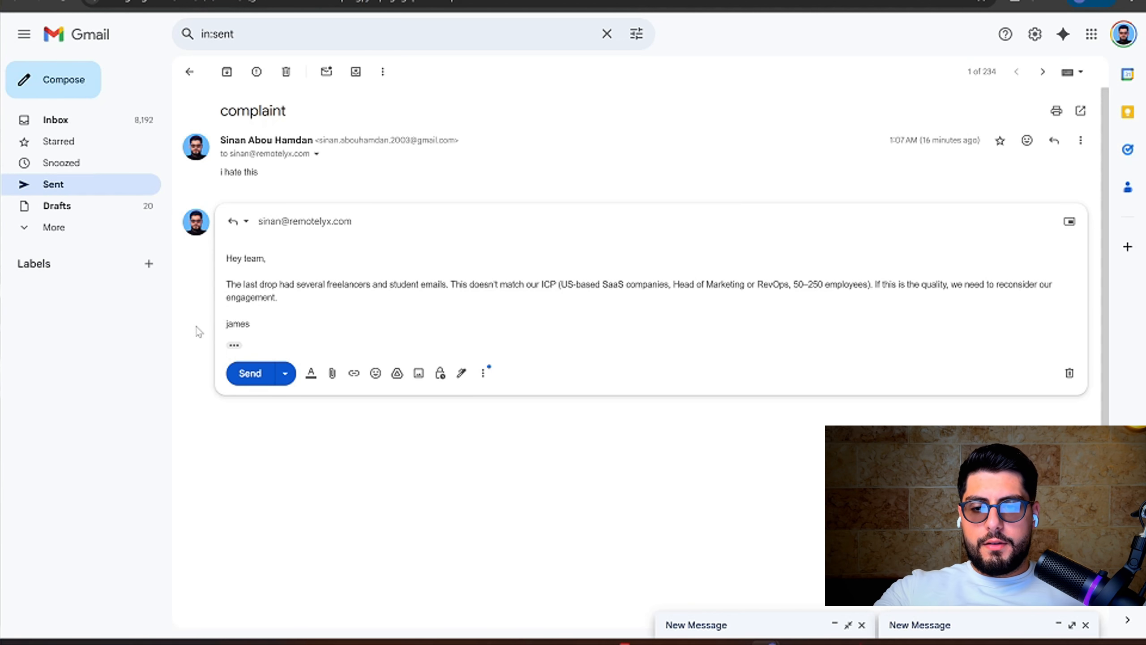
{"action": "left_click", "coordinate": [237, 373]}
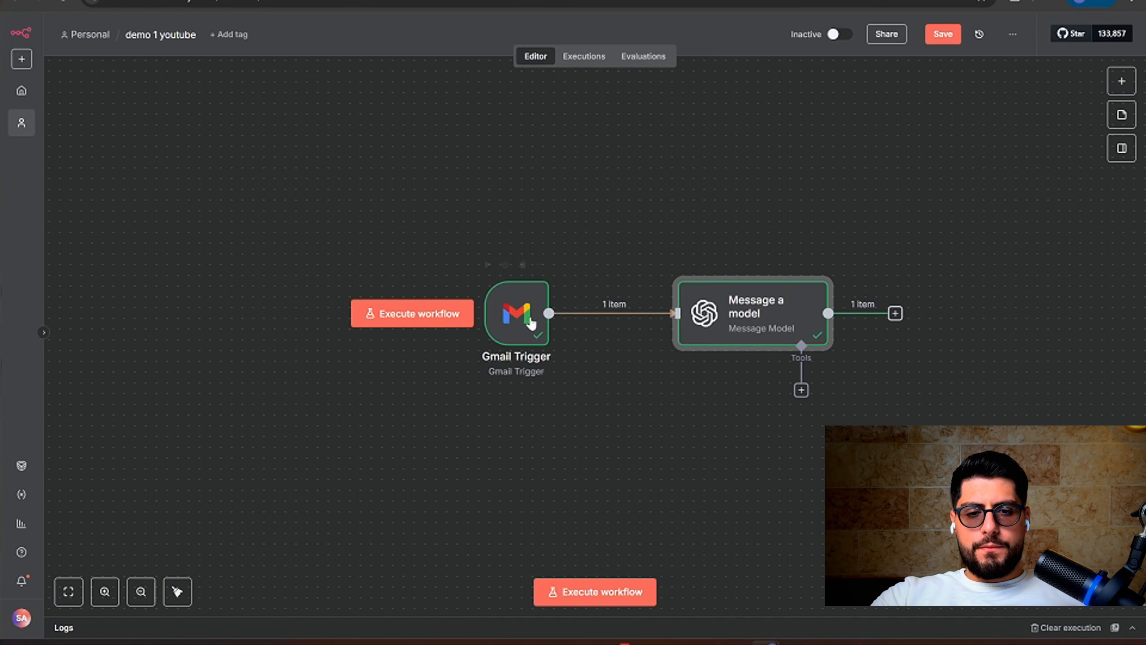
Fetch the newly sent lead-quality complaint as the Gmail Trigger's test event and review it in Table view
{"action": "double_click", "coordinate": [531, 318]}
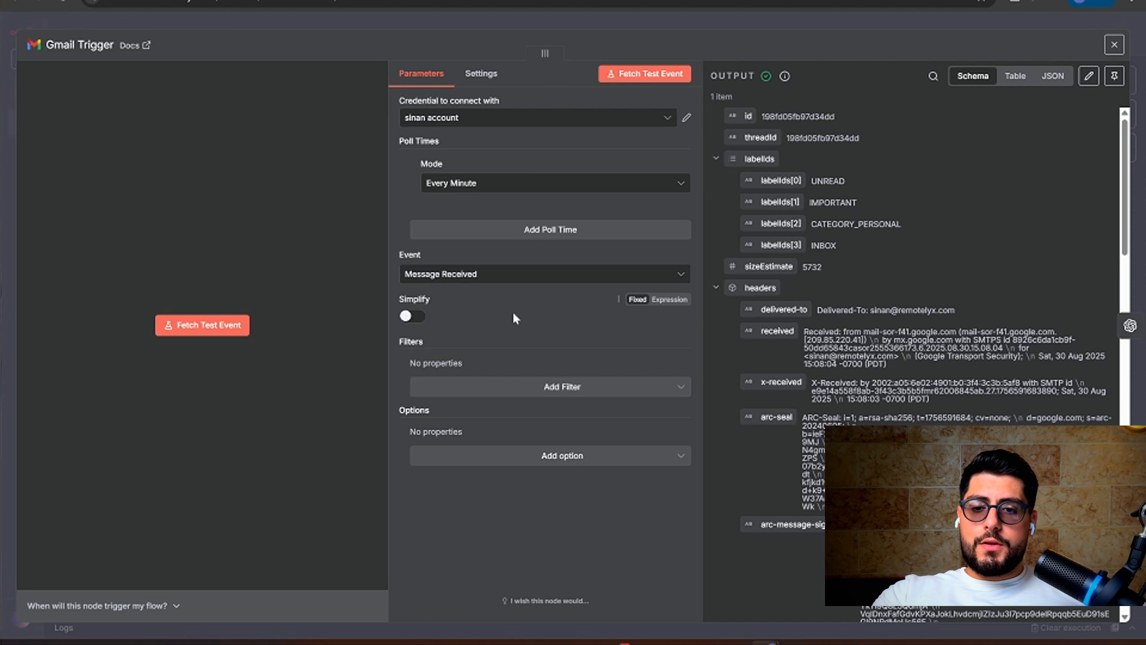
{"action": "left_click", "coordinate": [220, 326]}
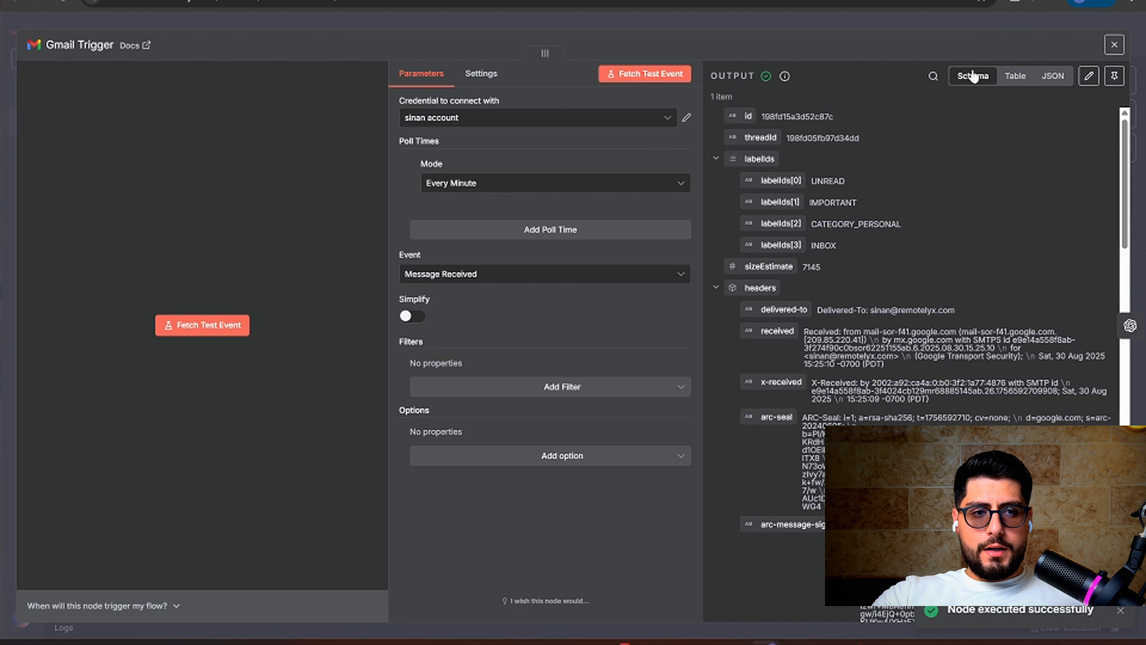
{"action": "left_click", "coordinate": [1016, 76]}
{"action": "scroll", "coordinate": [883, 163], "scroll_direction": "right", "scroll_amount": 4}
{"action": "scroll", "coordinate": [881, 163], "scroll_direction": "right", "scroll_amount": 5}
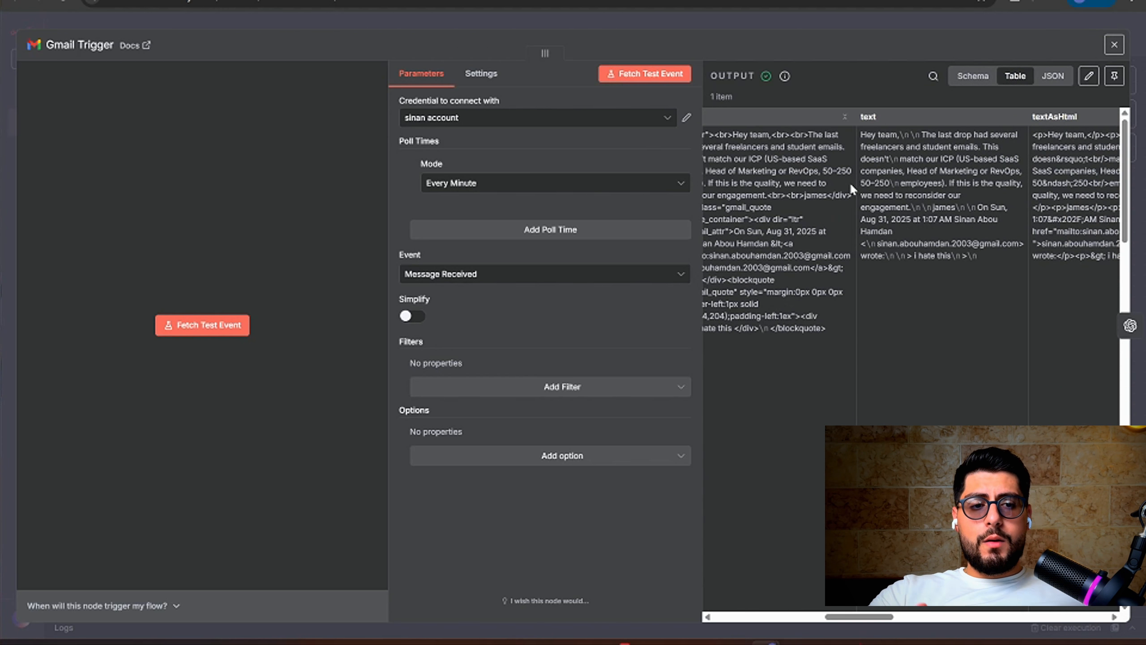
{"action": "left_click", "coordinate": [716, 21]}
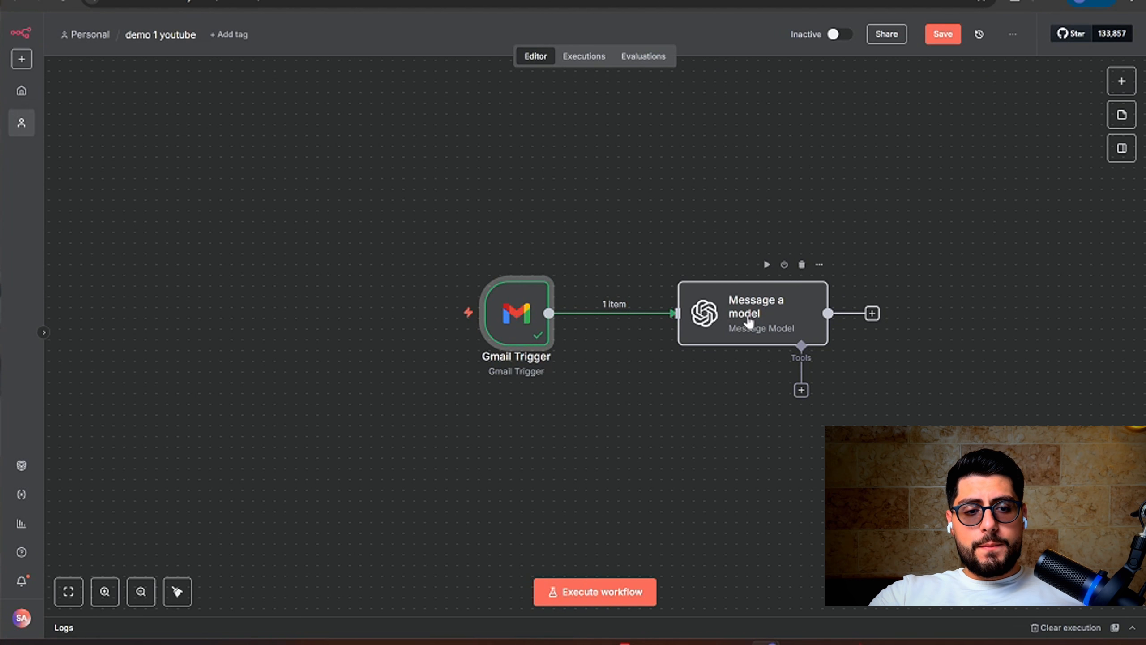
Rerun Message a model on the new complaint, producing 'Replacing off-spec leads and tightening filters'
{"action": "double_click", "coordinate": [749, 321]}
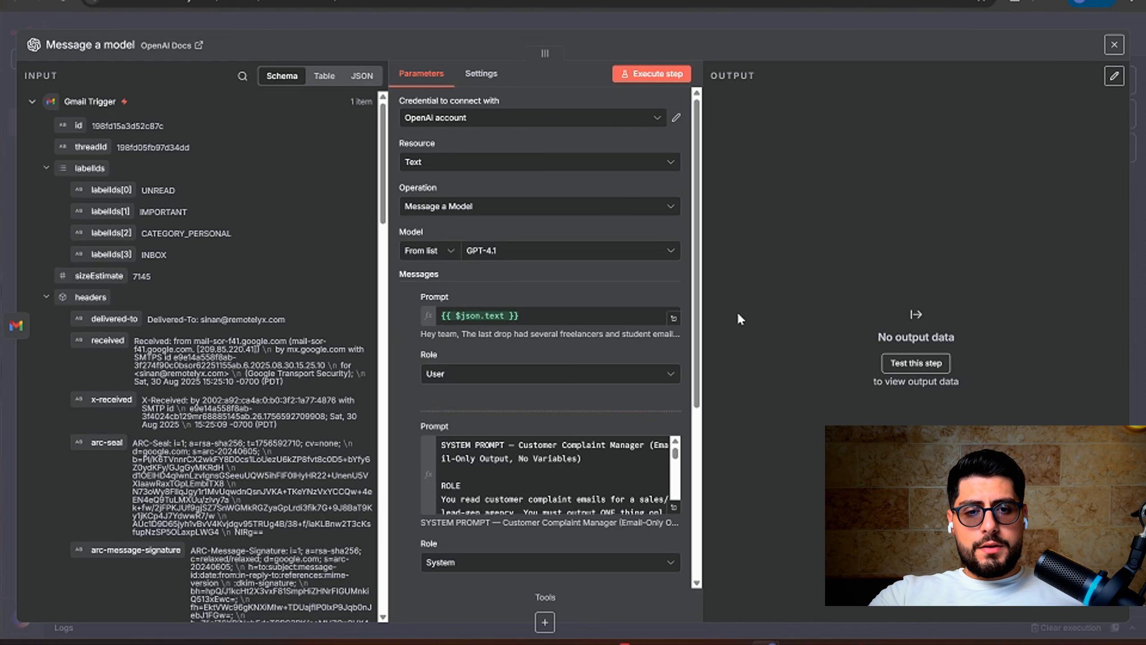
{"action": "left_click", "coordinate": [646, 75]}
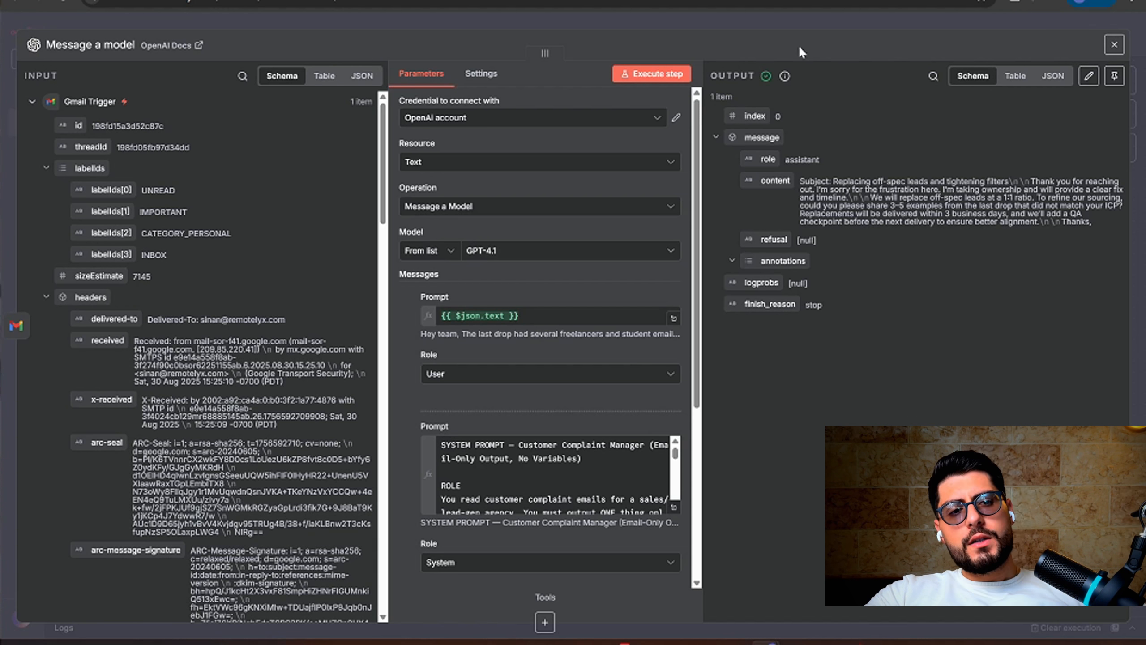
{"action": "left_click", "coordinate": [794, 26]}
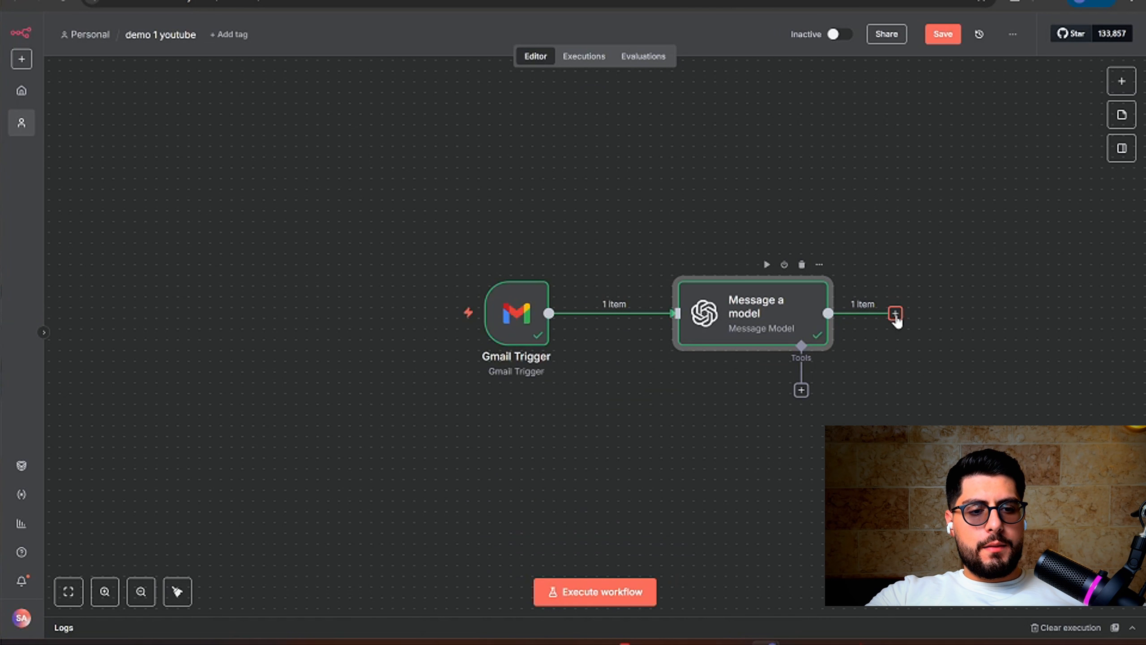
Add a Gmail 'Reply to a message' node after the Message a model node
{"action": "left_click", "coordinate": [895, 314]}
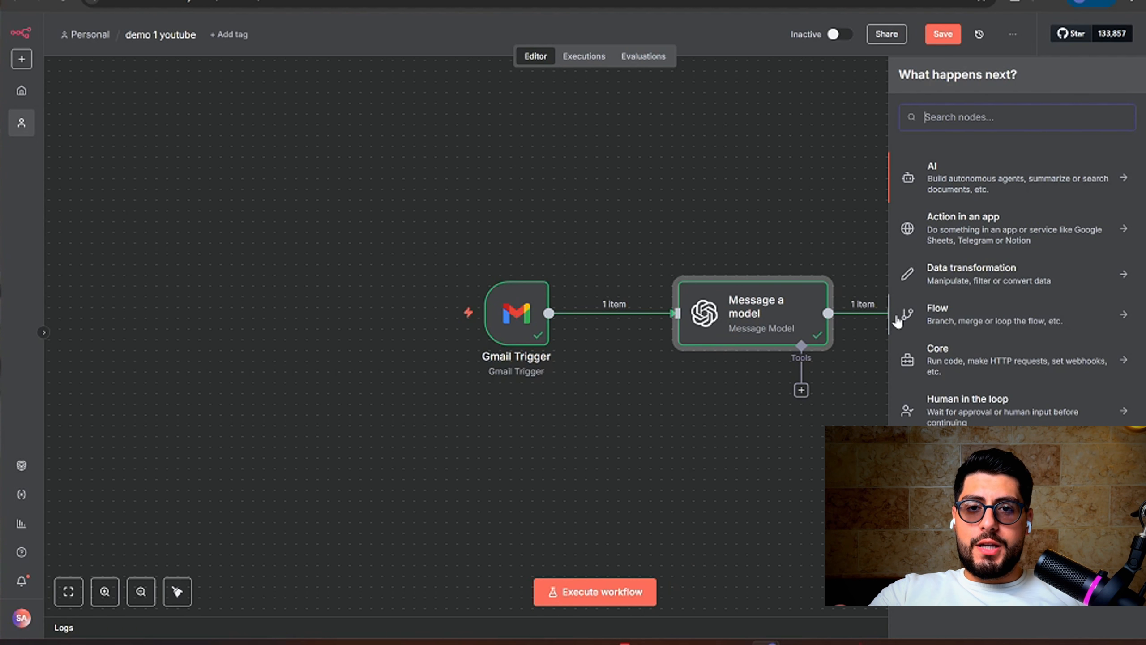
{"action": "type", "text": "gmail"}
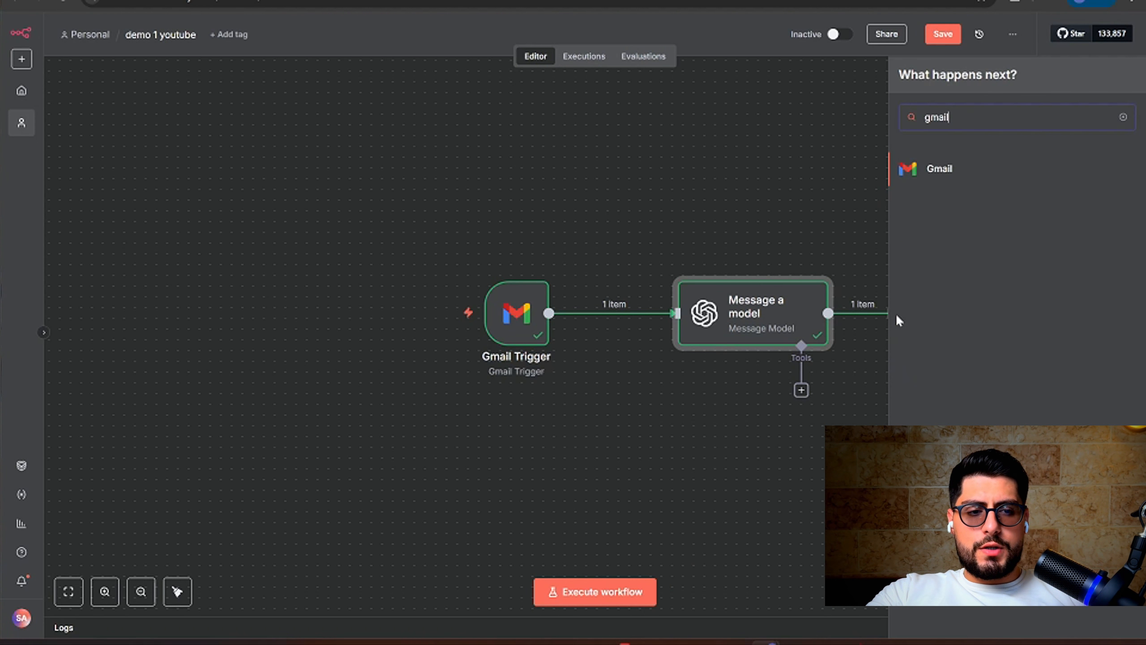
{"action": "left_click", "coordinate": [951, 176]}
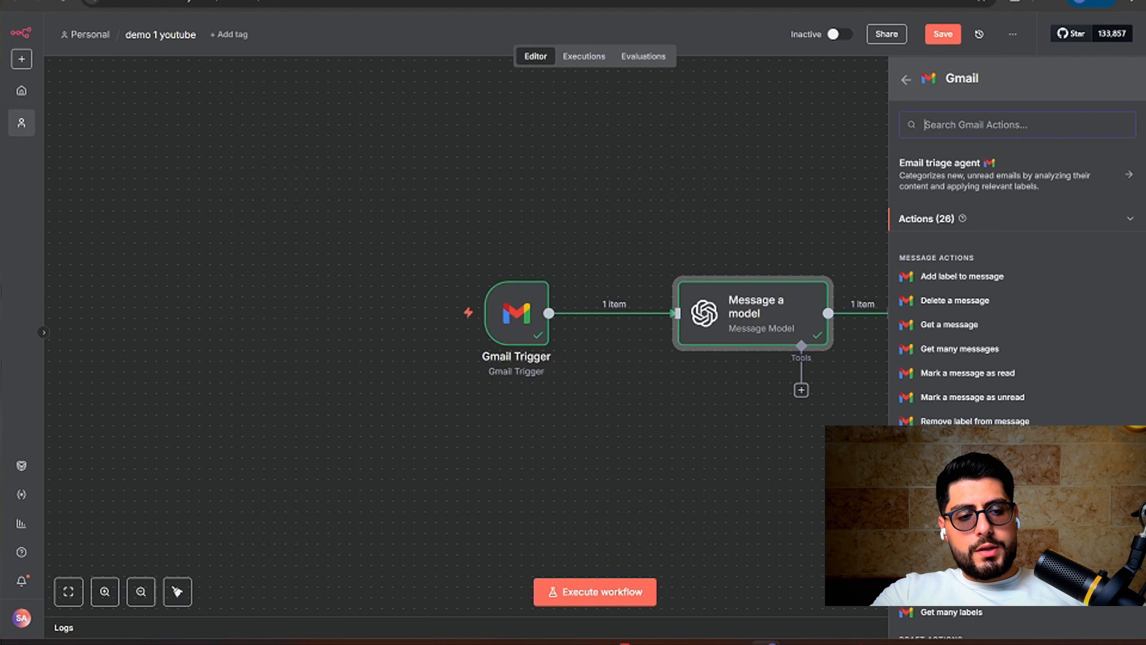
{"action": "left_click", "coordinate": [970, 445]}
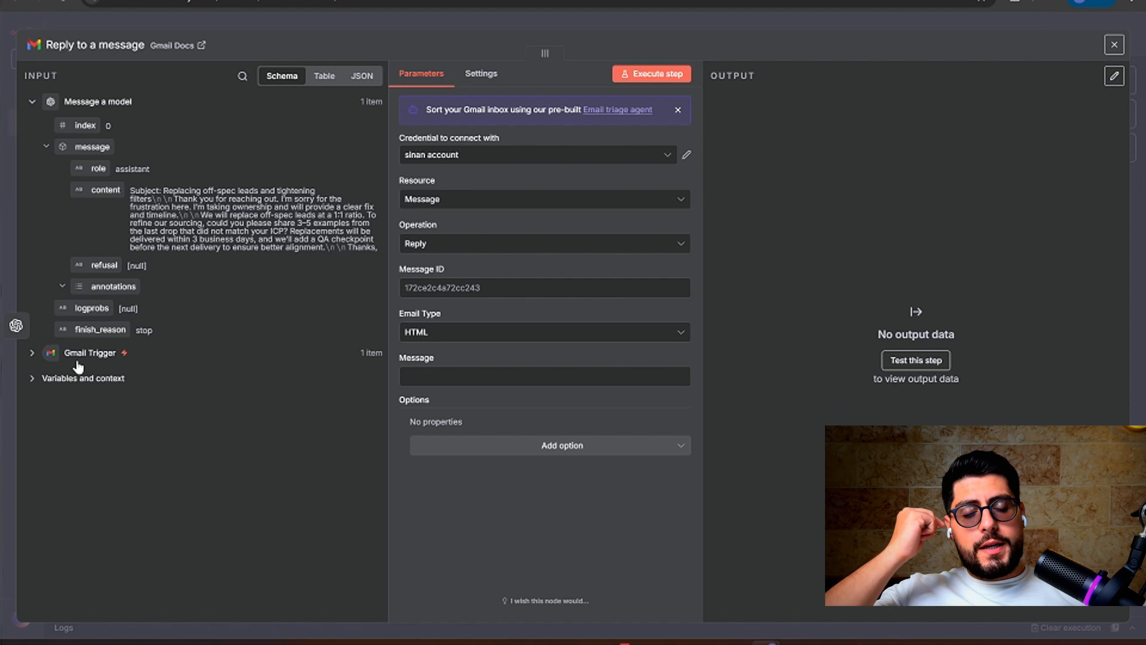
{"action": "left_click", "coordinate": [32, 354]}
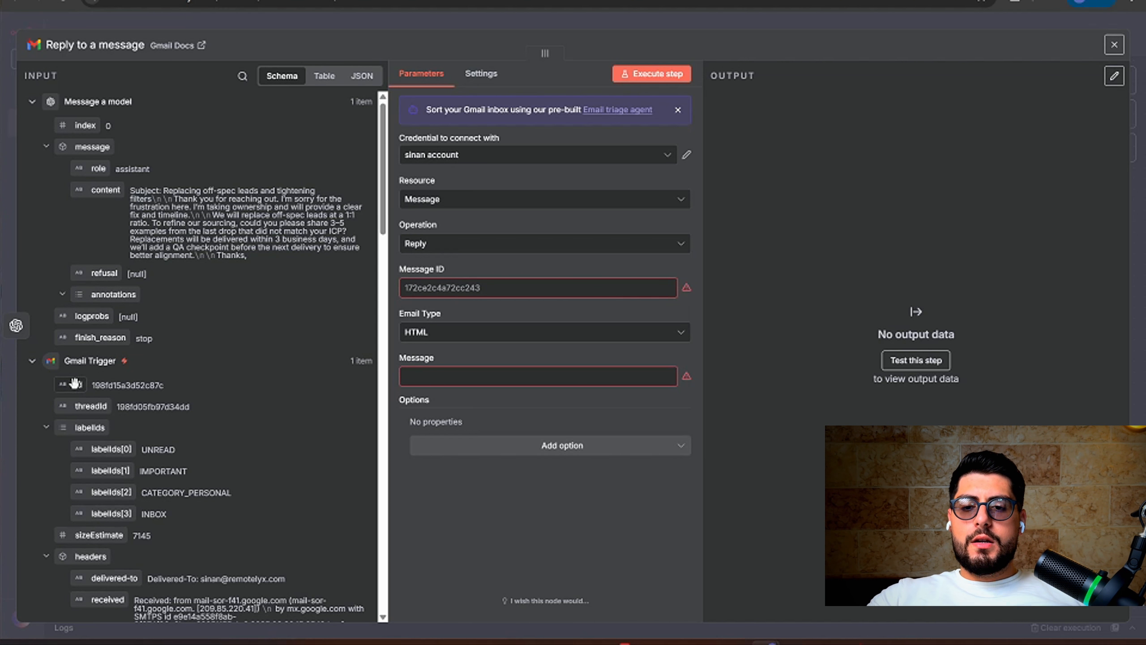
{"action": "left_click_drag", "start_coordinate": [71, 383], "coordinate": [430, 296]}
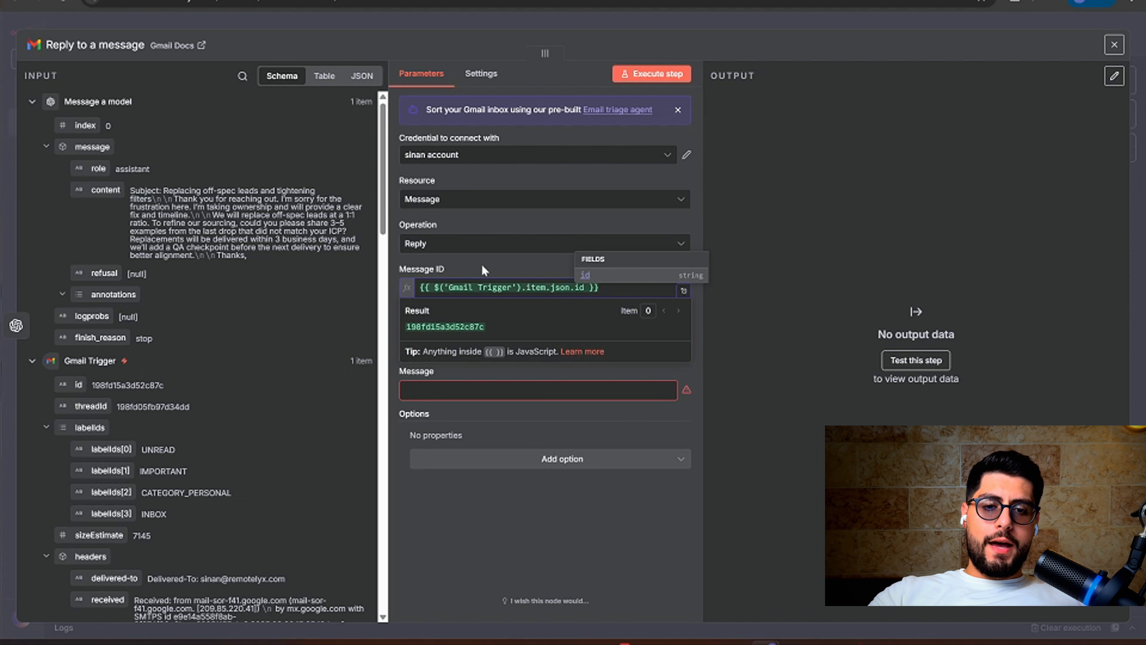
{"action": "left_click", "coordinate": [683, 291]}
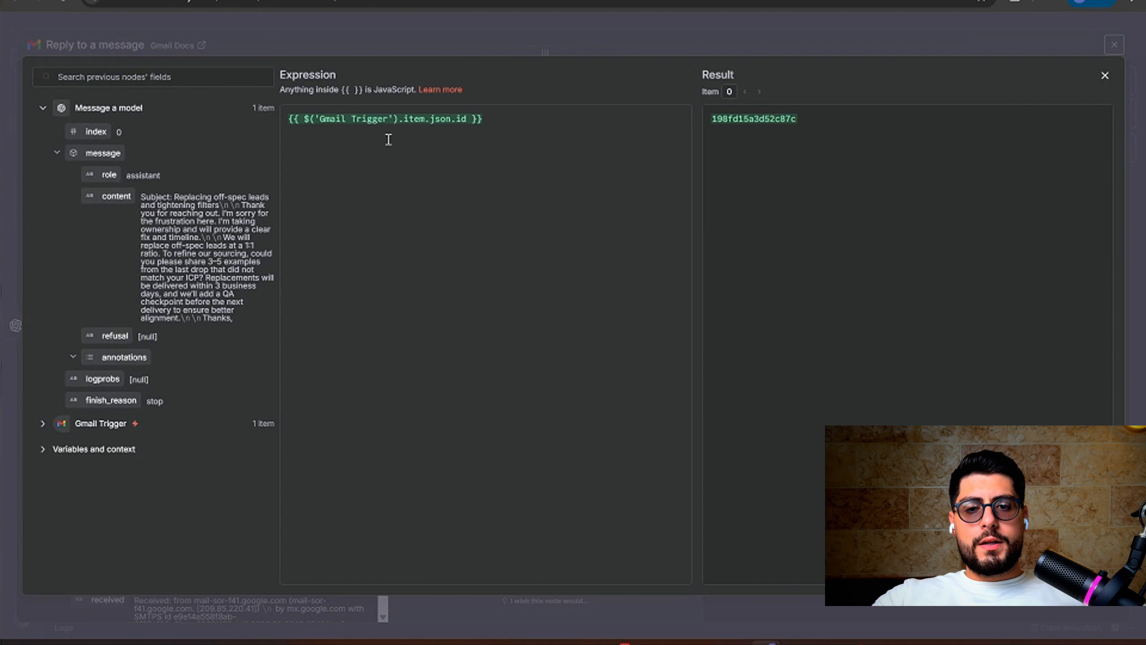
{"action": "left_click", "coordinate": [608, 34]}
Set Email Type to Text and map the model's message.content into the Message field
{"action": "left_click", "coordinate": [442, 355]}
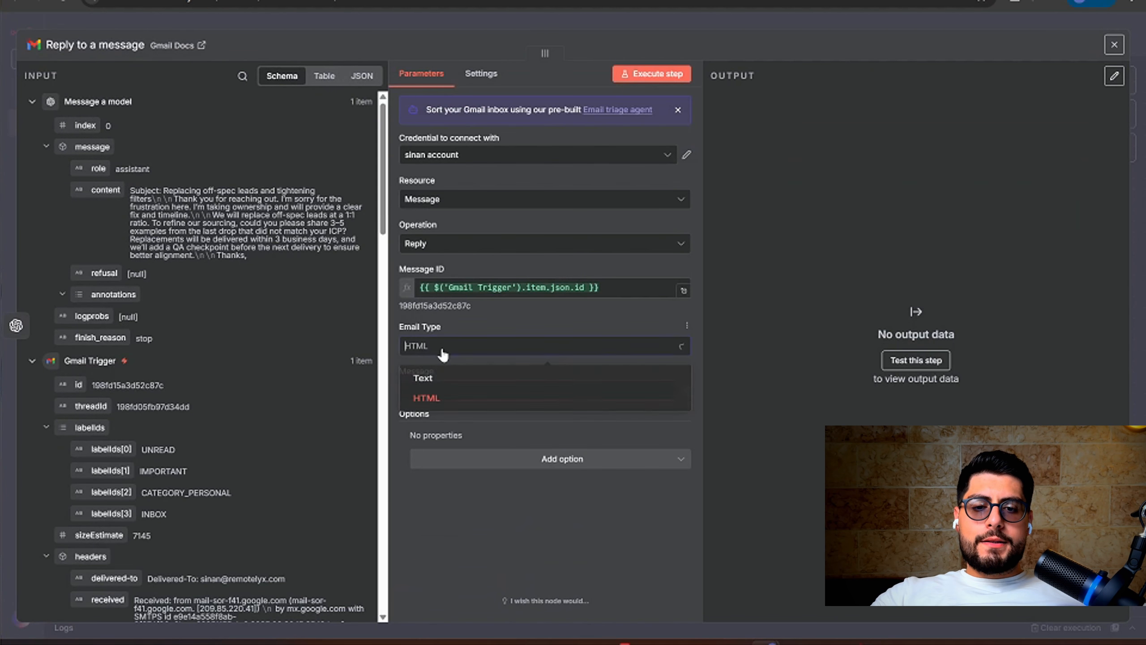
{"action": "left_click", "coordinate": [426, 379]}
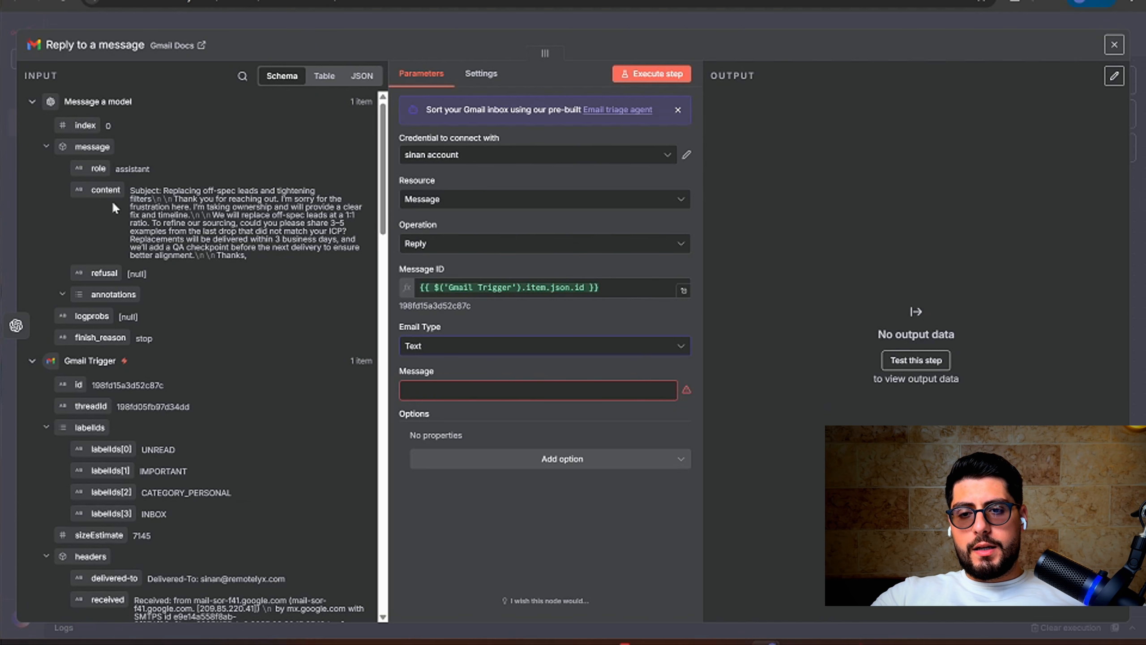
{"action": "left_click_drag", "start_coordinate": [105, 190], "coordinate": [427, 384]}
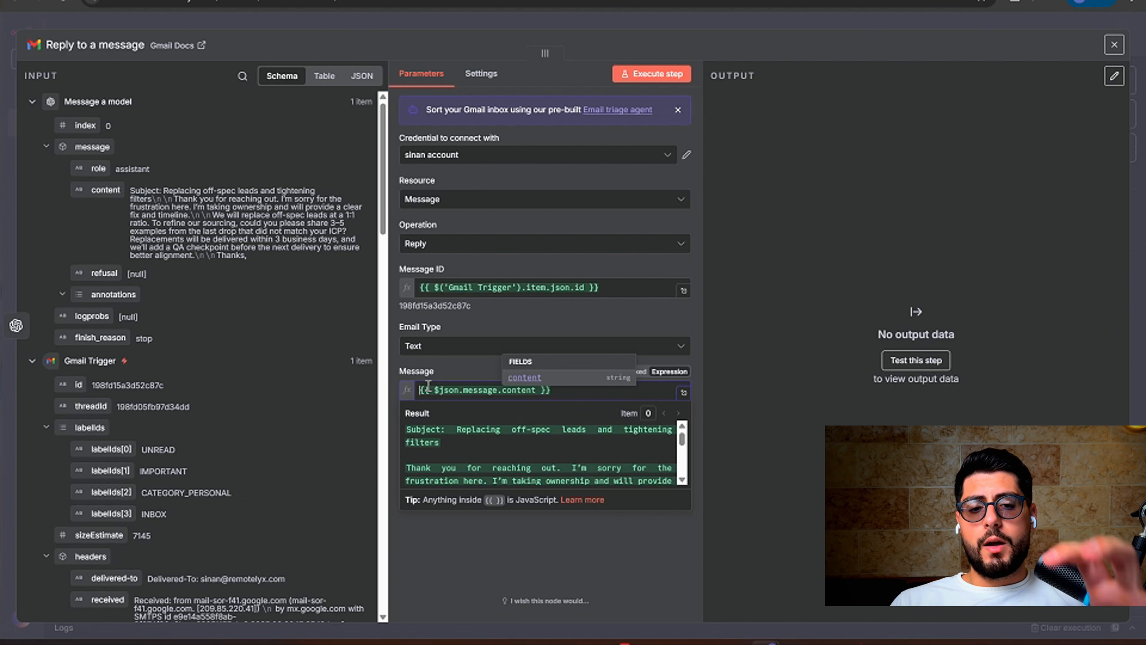
{"action": "left_click", "coordinate": [442, 379]}
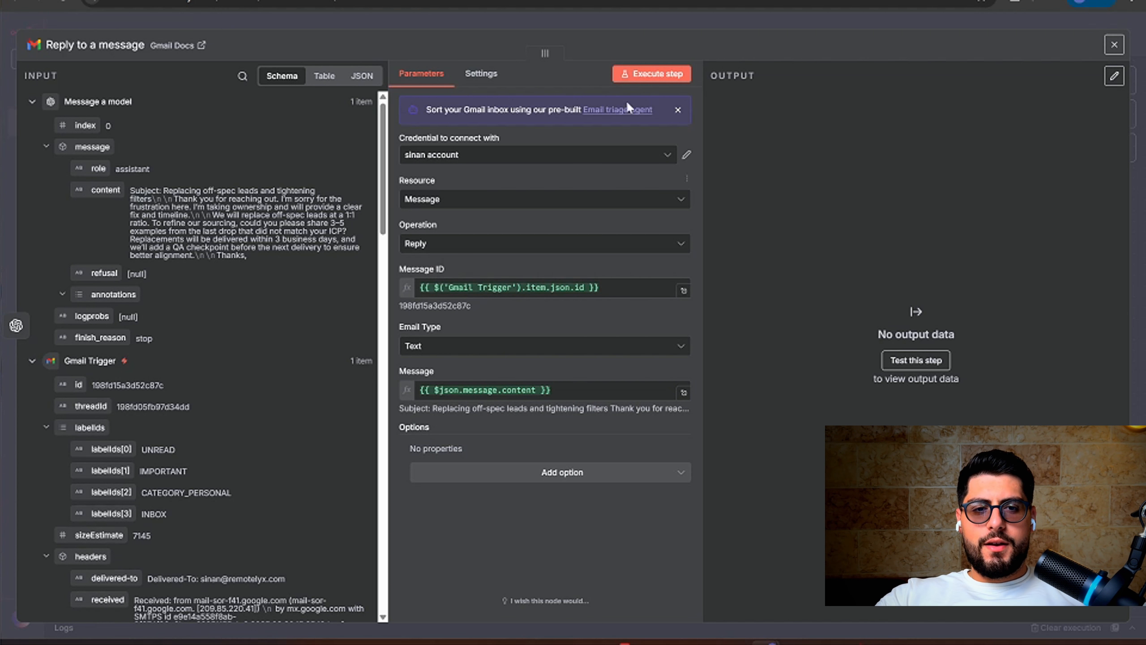
Execute the Reply step, then check the AI reply's subject and body in the Gmail thread
{"action": "left_click", "coordinate": [652, 73]}
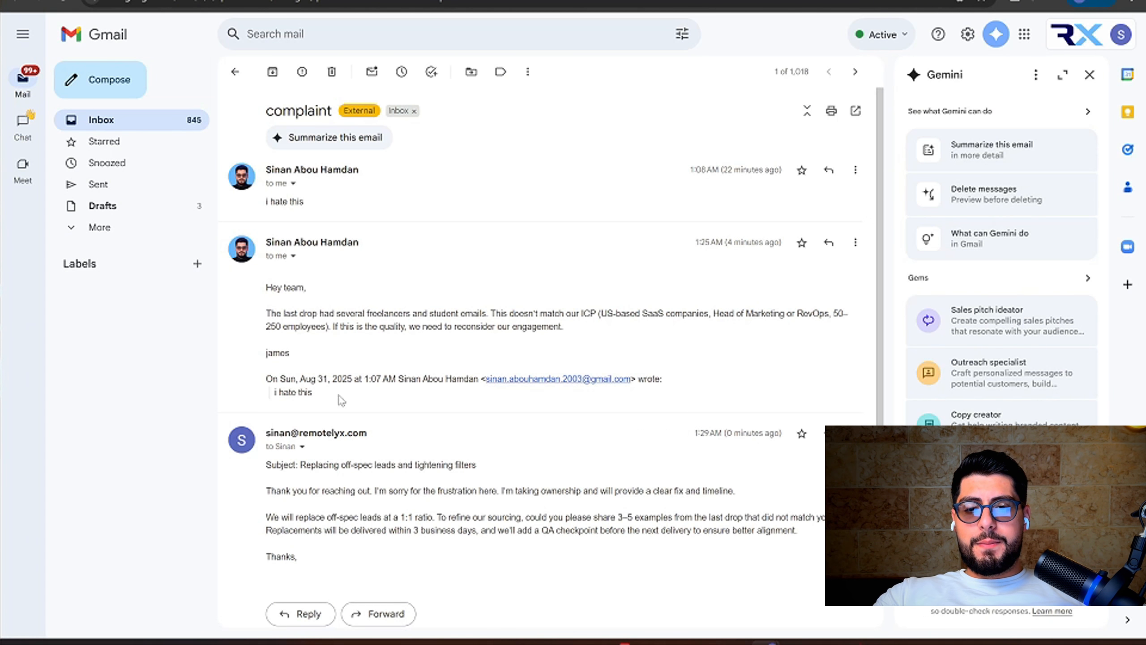
{"action": "left_click_drag", "start_coordinate": [479, 466], "coordinate": [268, 466]}
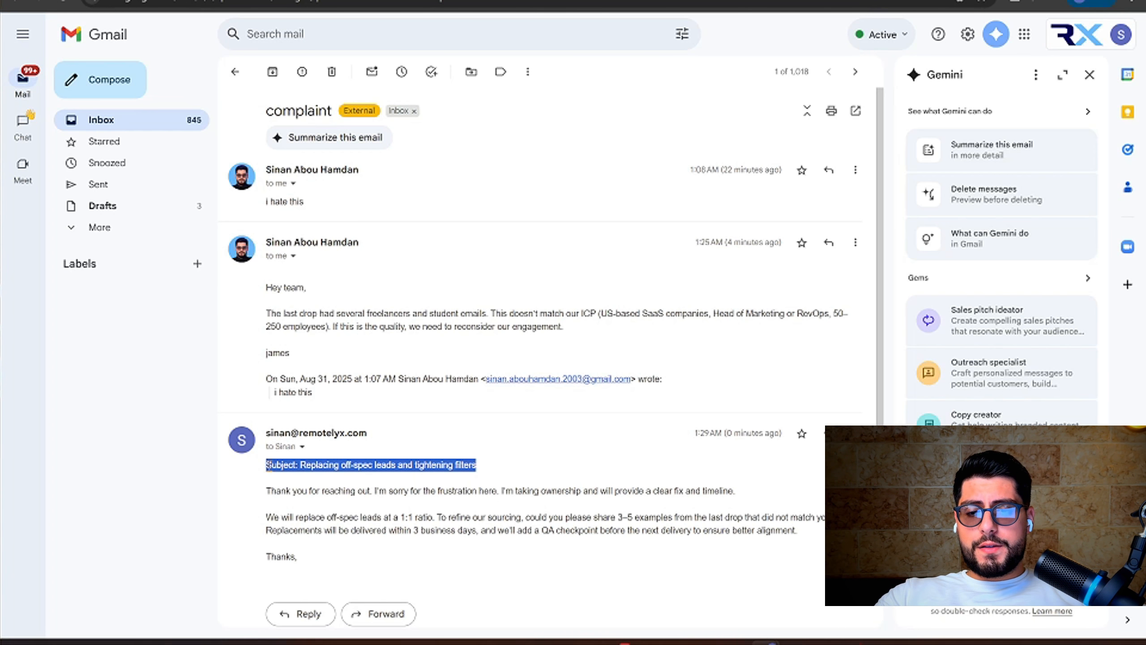
{"action": "left_click", "coordinate": [268, 491]}
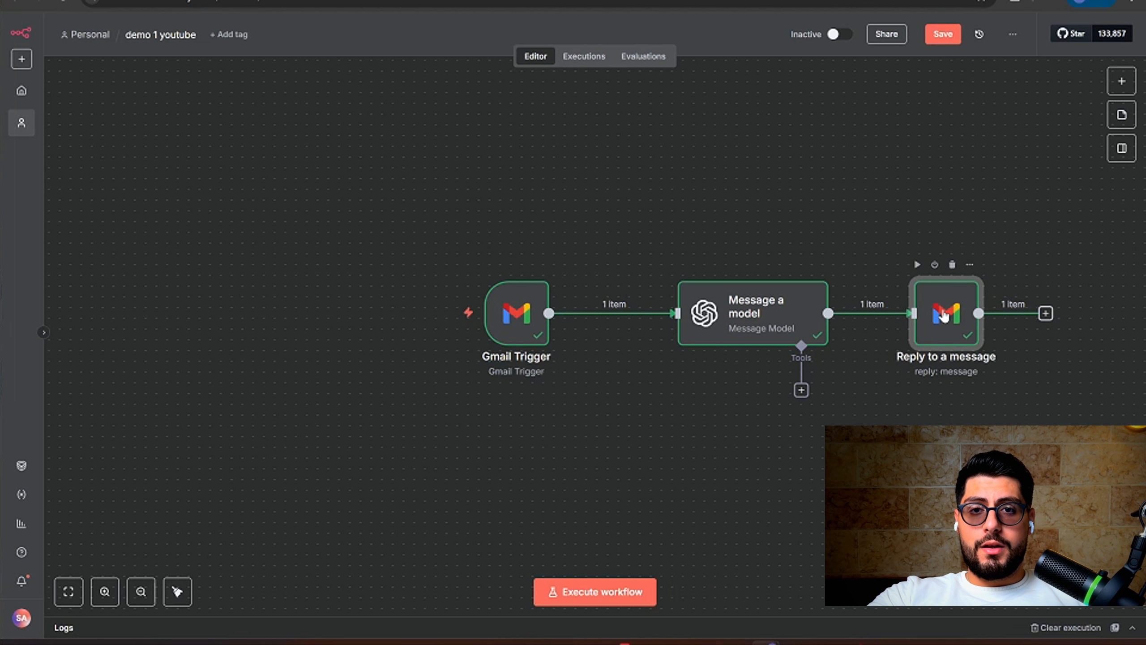
Pan across the canvas and open the Message a model node's editor
{"action": "scroll", "coordinate": [944, 316], "scroll_direction": "right", "scroll_amount": 2}
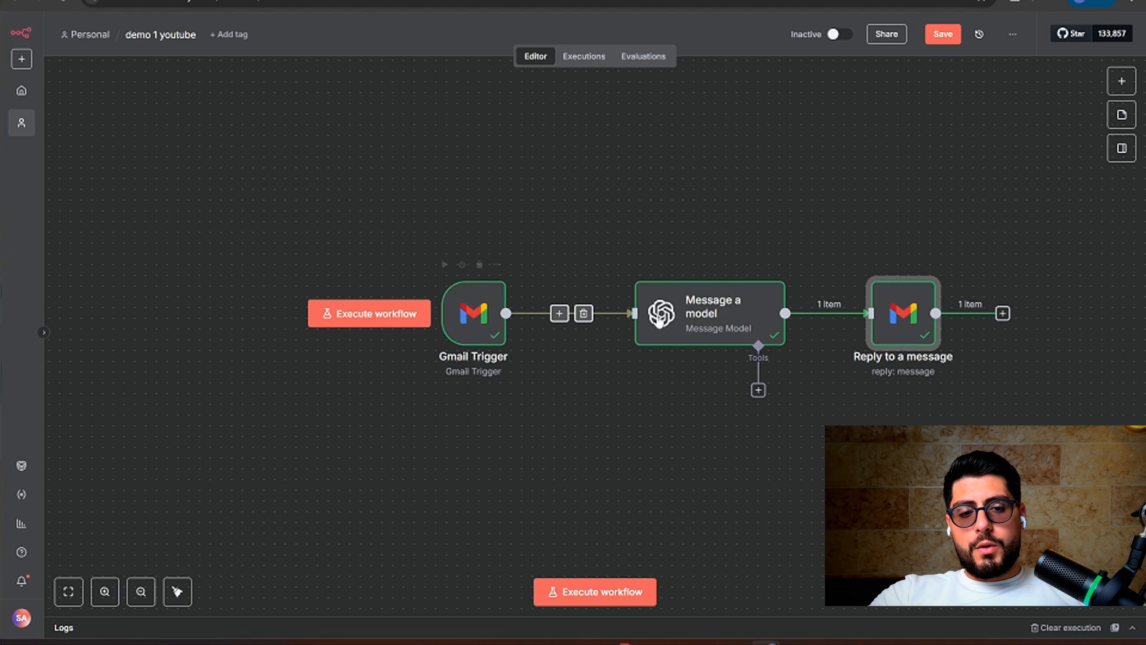
{"action": "double_click", "coordinate": [680, 322]}
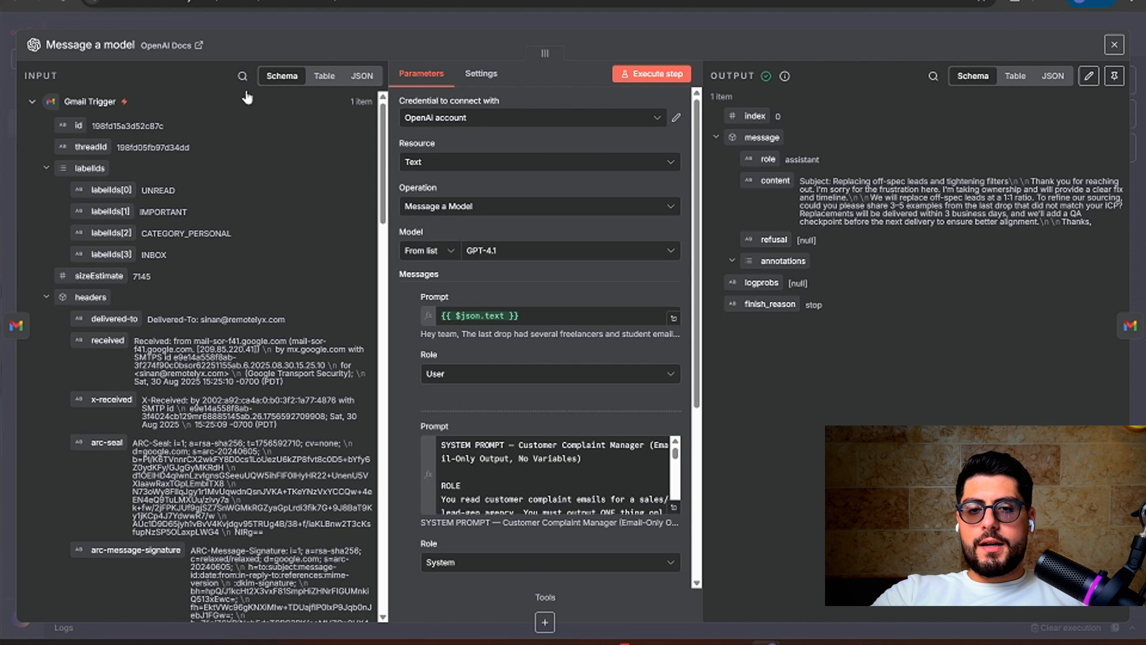
Switch the INPUT panel's Gmail Trigger data from Table view to JSON view
{"action": "left_click", "coordinate": [324, 75]}
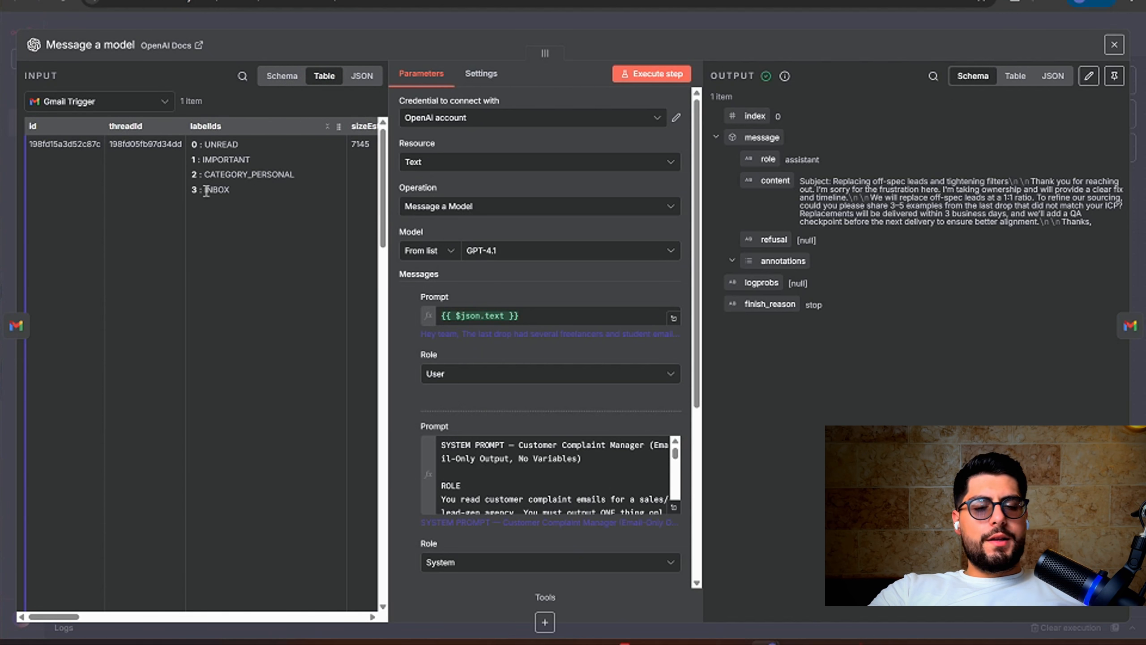
{"action": "scroll", "coordinate": [208, 186], "scroll_direction": "right", "scroll_amount": 10}
{"action": "scroll", "coordinate": [206, 190], "scroll_direction": "right", "scroll_amount": 5}
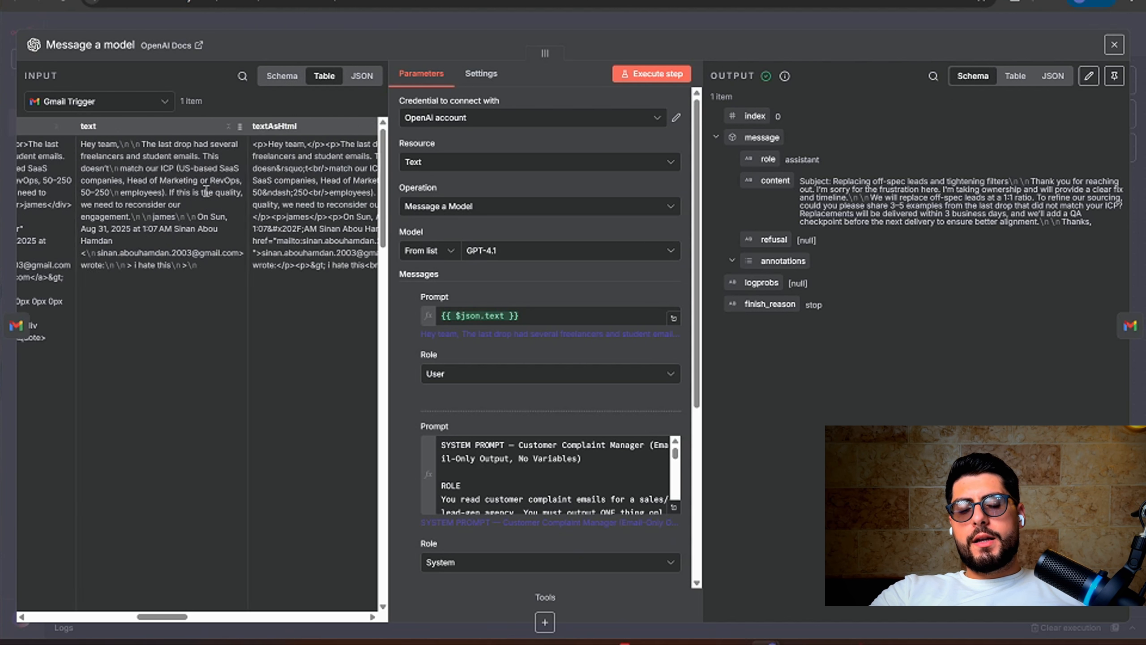
{"action": "left_click", "coordinate": [359, 78]}
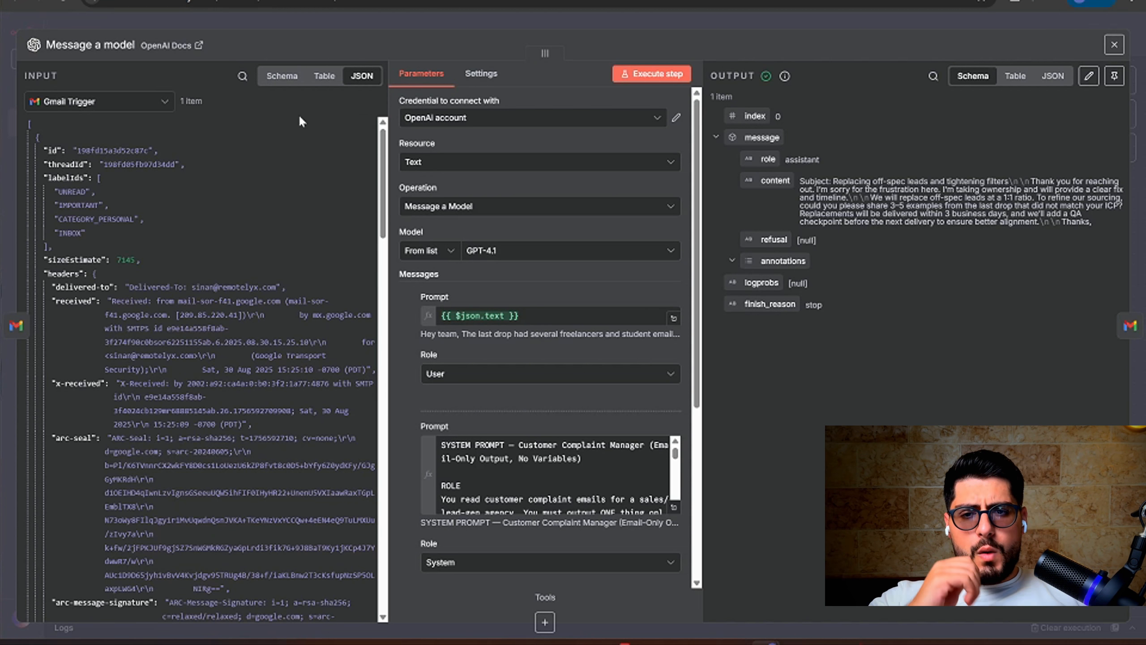
{"action": "left_click", "coordinate": [243, 78]}
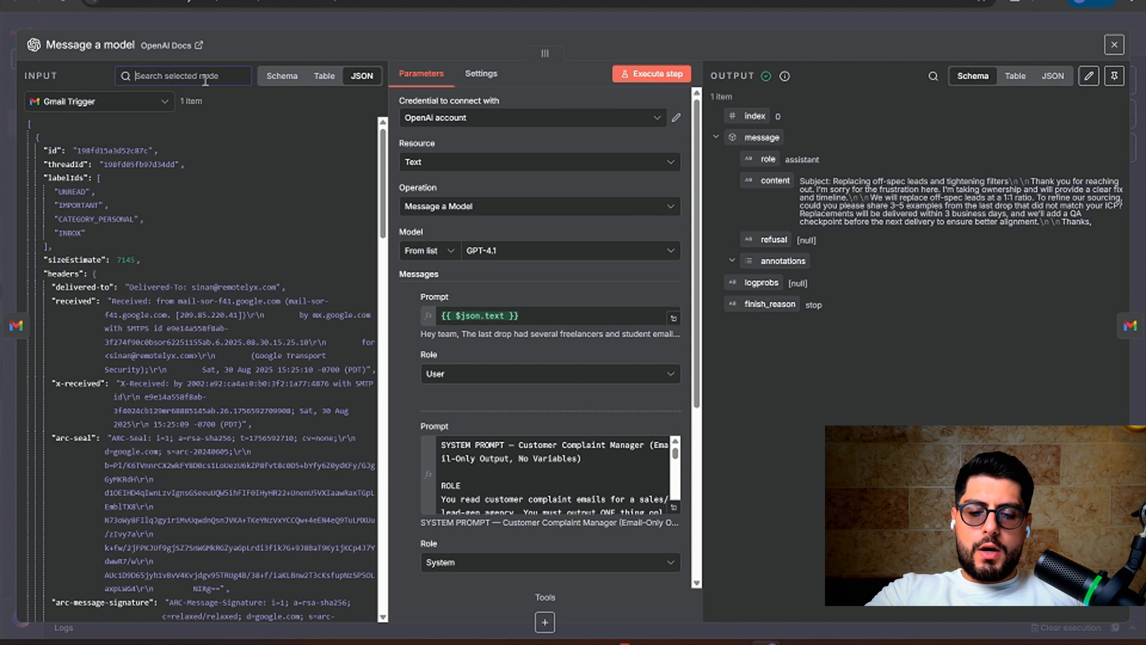
{"action": "type", "text": "mail"}
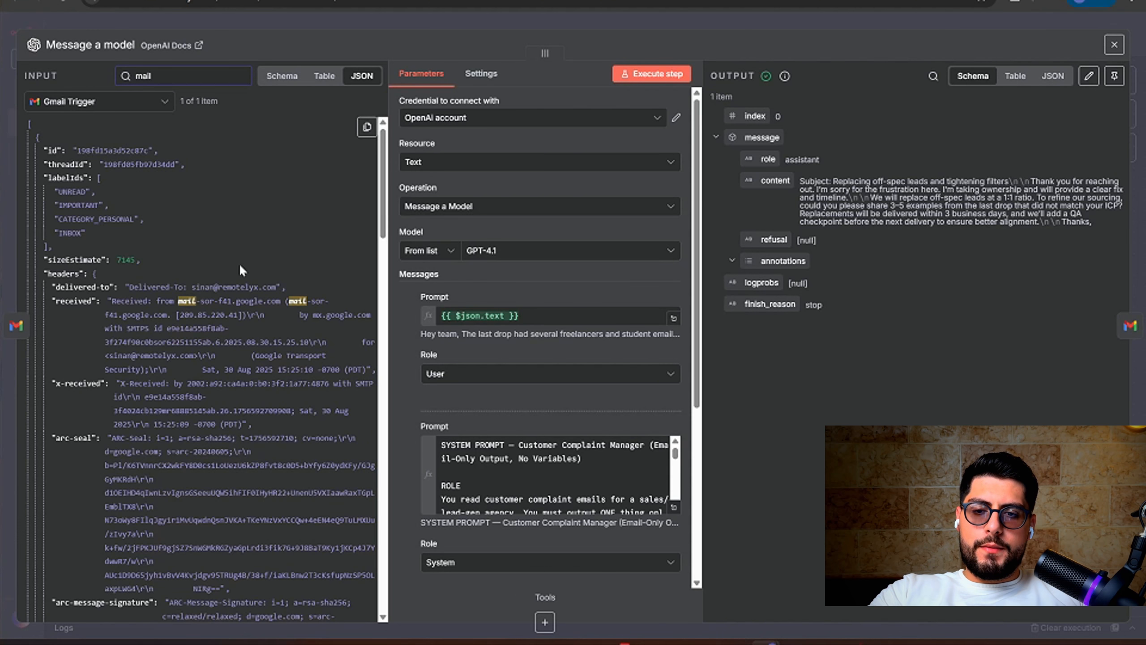
{"action": "scroll", "coordinate": [239, 267], "scroll_direction": "down", "scroll_amount": 20}
{"action": "scroll", "coordinate": [239, 266], "scroll_direction": "up", "scroll_amount": 20}
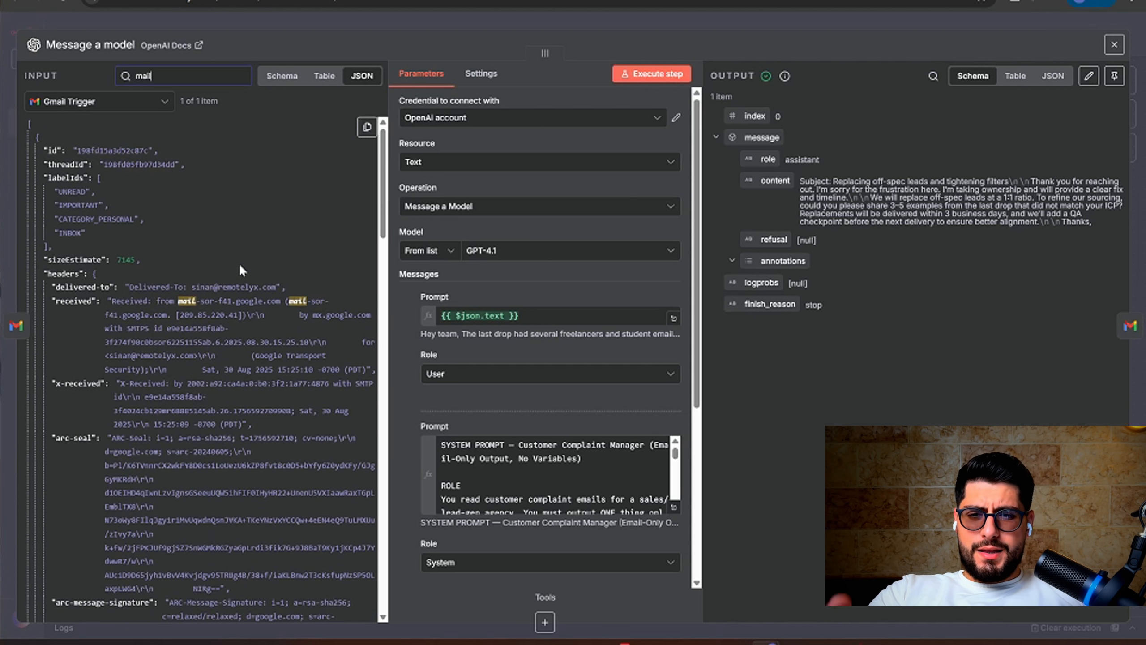
{"action": "scroll", "coordinate": [239, 268], "scroll_direction": "down", "scroll_amount": 10}
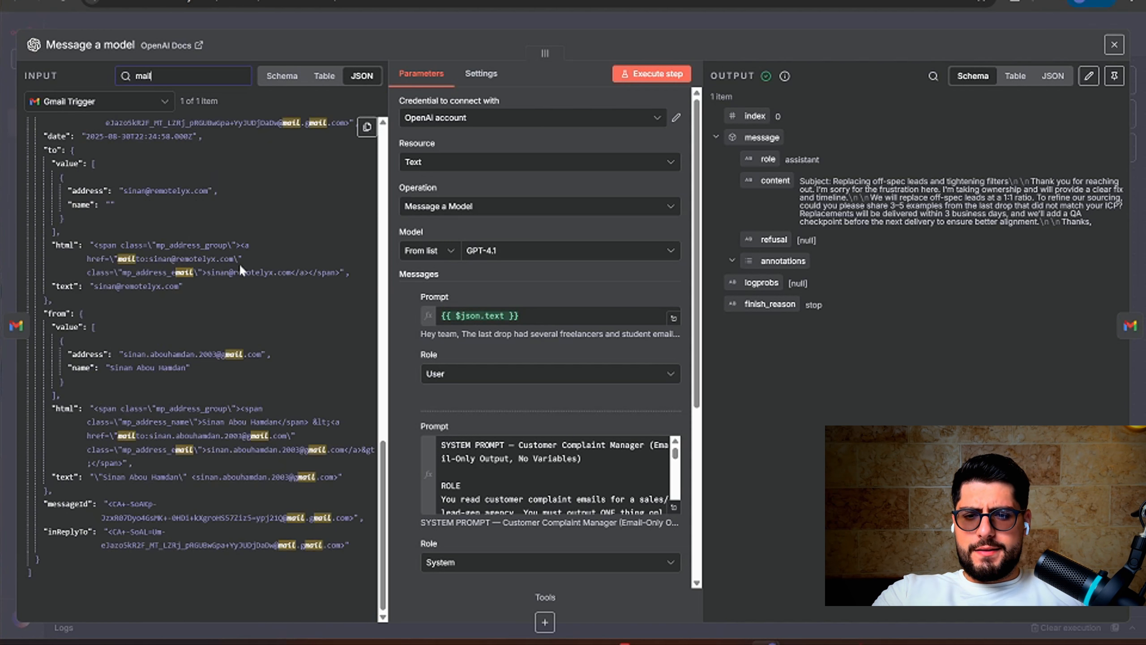
{"action": "scroll", "coordinate": [241, 270], "scroll_direction": "up", "scroll_amount": 10}
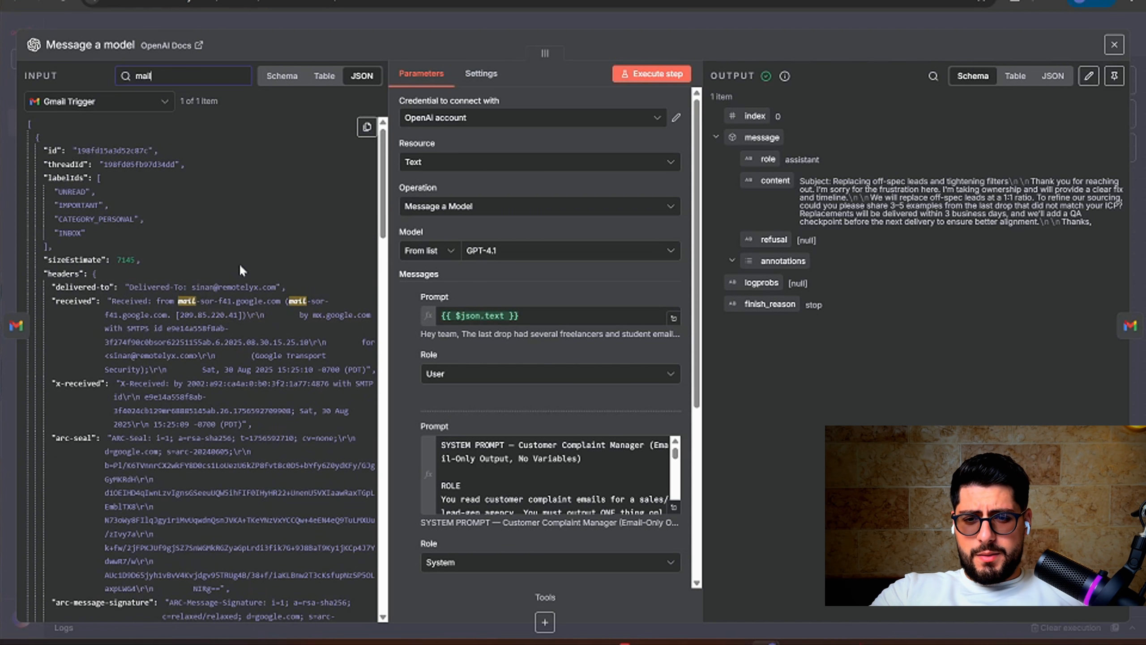
{"action": "scroll", "coordinate": [241, 268], "scroll_direction": "down", "scroll_amount": 10}
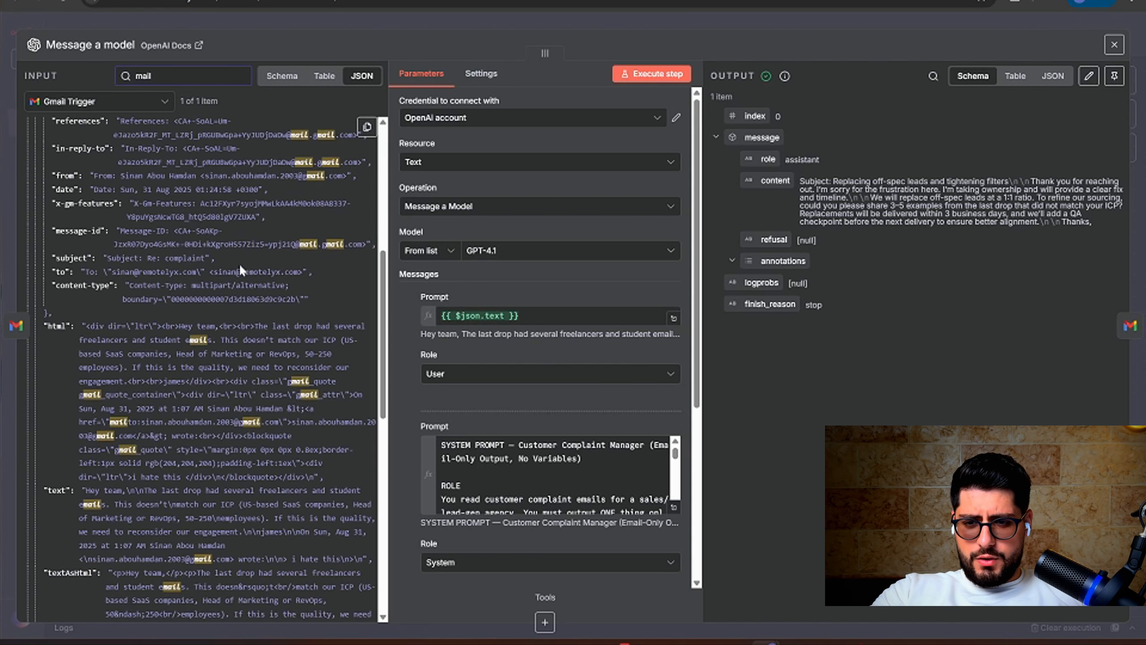
{"action": "scroll", "coordinate": [240, 269], "scroll_direction": "down", "scroll_amount": 10}
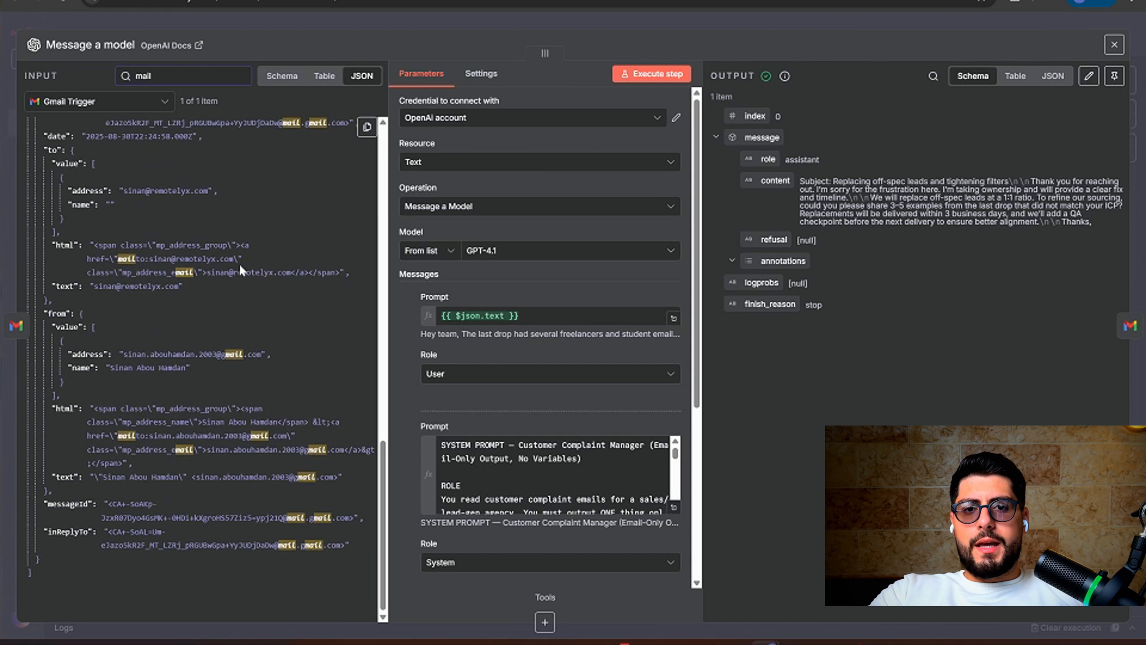
{"action": "scroll", "coordinate": [239, 263], "scroll_direction": "up", "scroll_amount": 5}
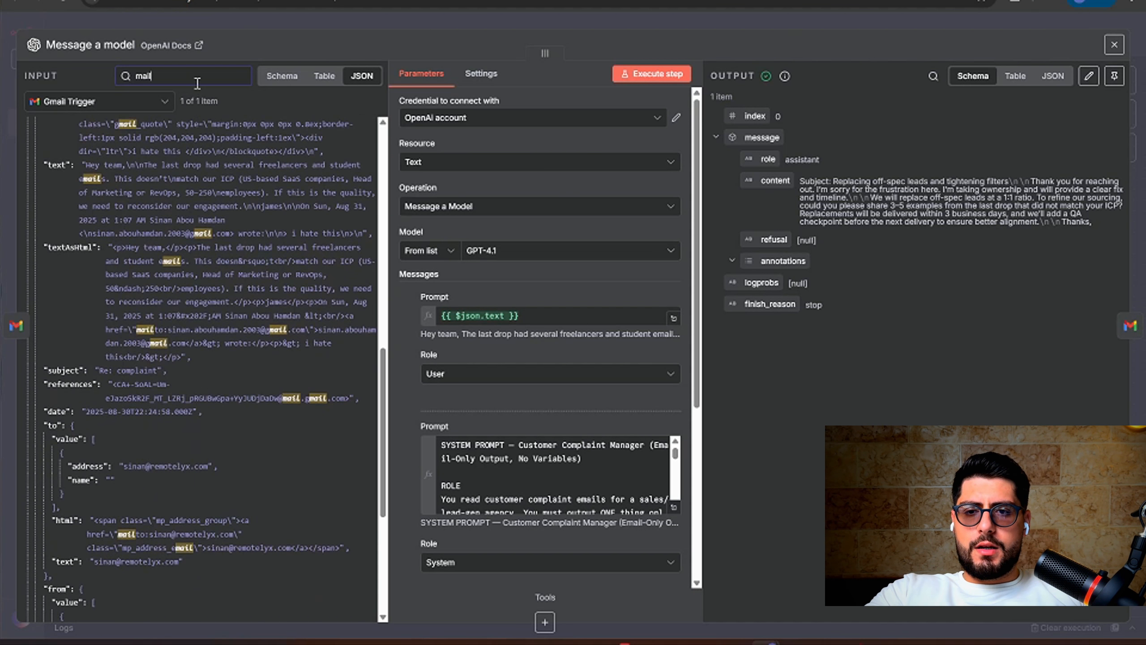
{"action": "key", "text": "BackSpace"}
{"action": "key", "text": "BackSpace"}
{"action": "key", "text": "BackSpace"}
{"action": "key", "text": "BackSpace"}
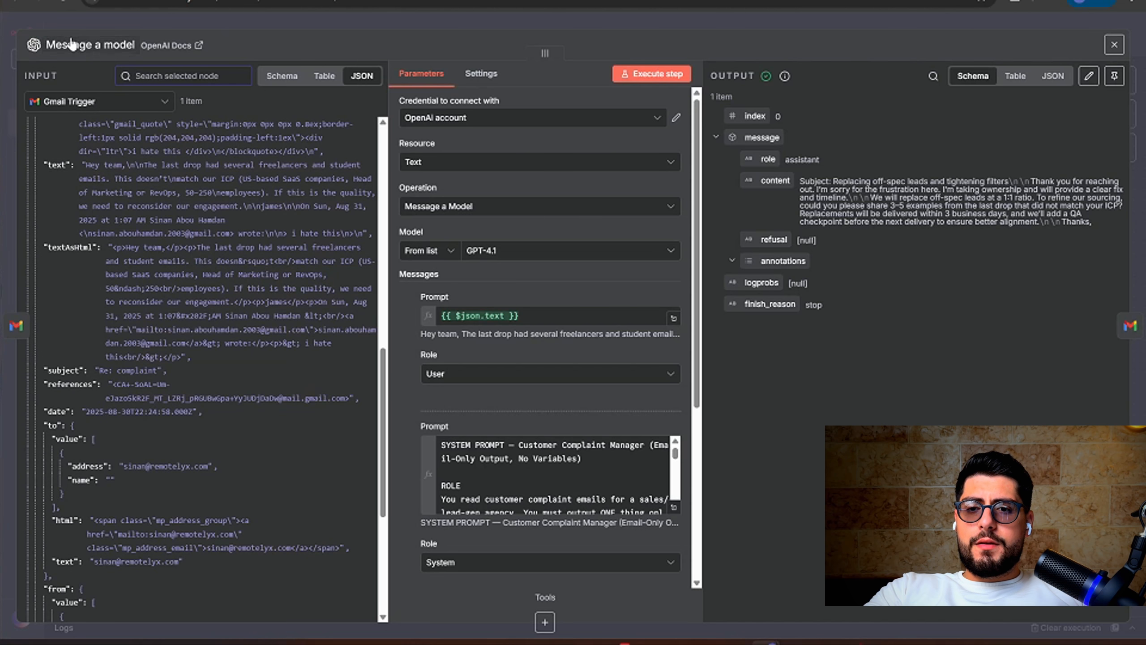